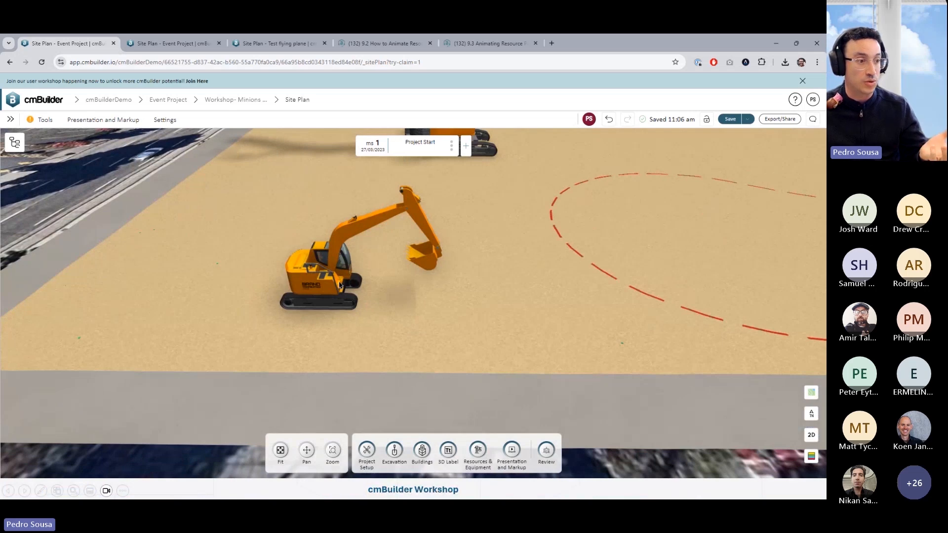
Step: Open the visual programming graph of the CAT 325 Medium Hydraulic Excavator to view its nodes, and close it again
click(340, 284)
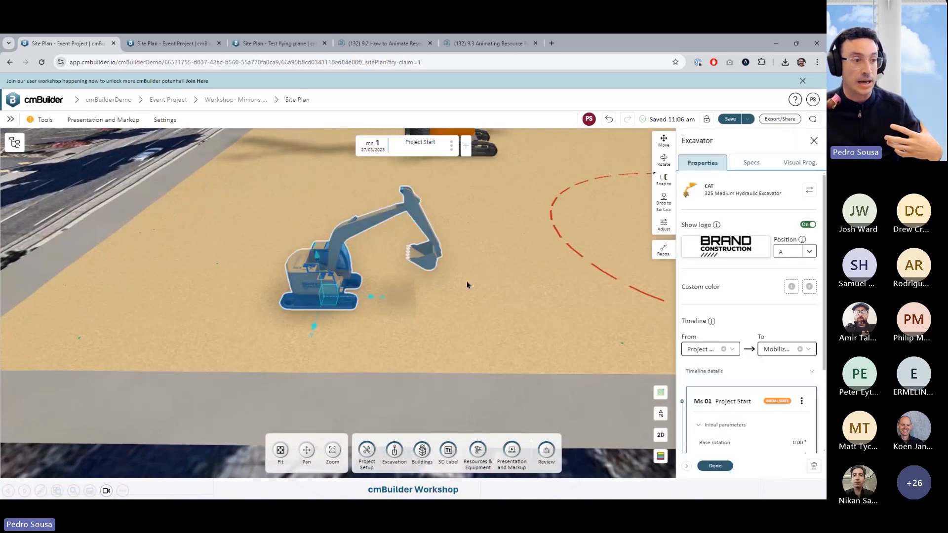
scroll(467, 285, down, 3)
right_drag(455, 291, 392, 327)
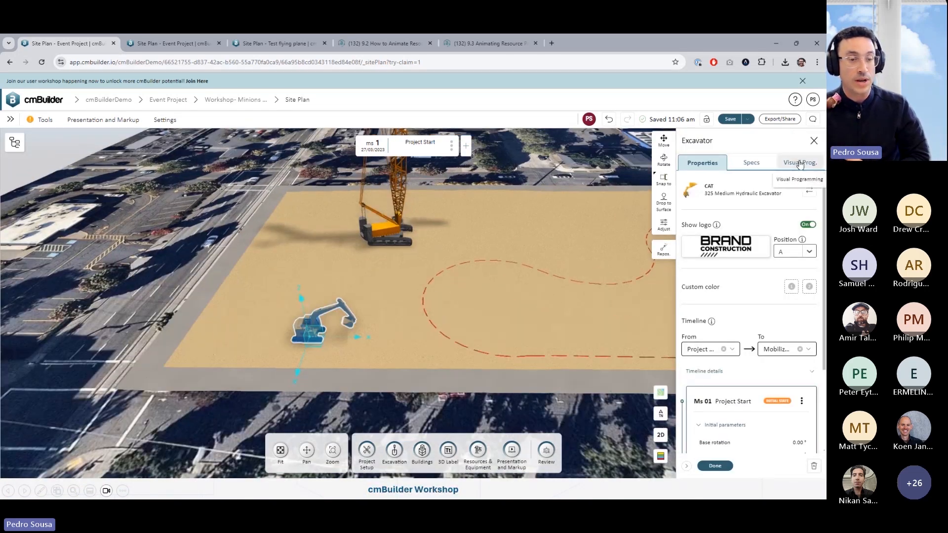
click(800, 163)
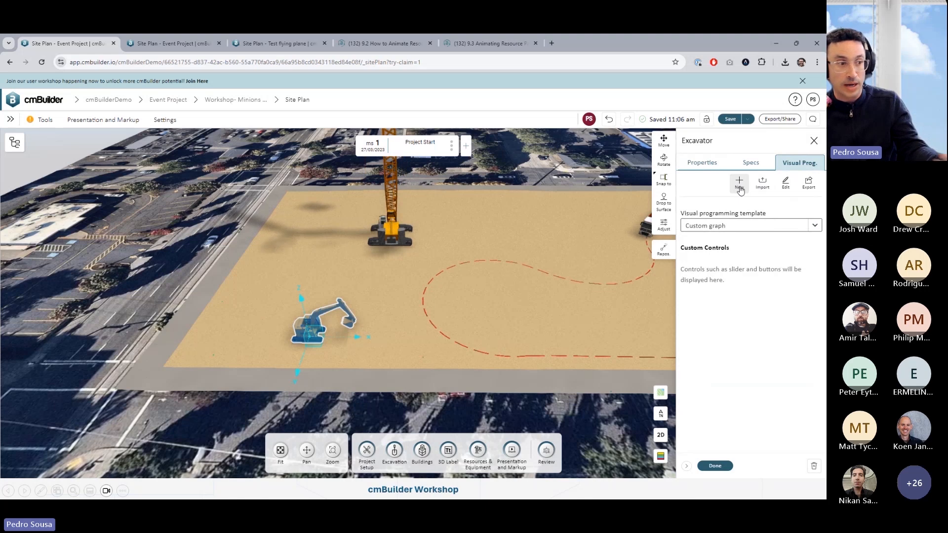
click(786, 189)
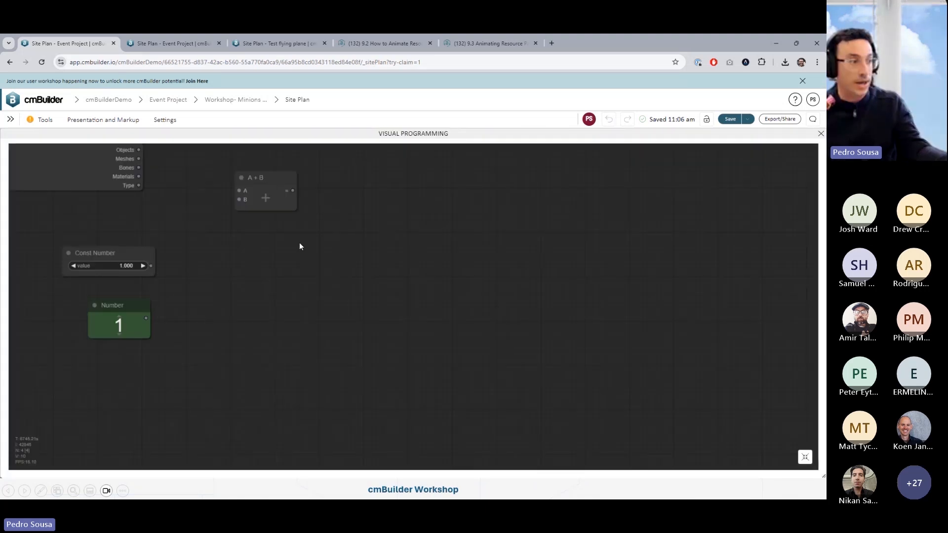
click(820, 135)
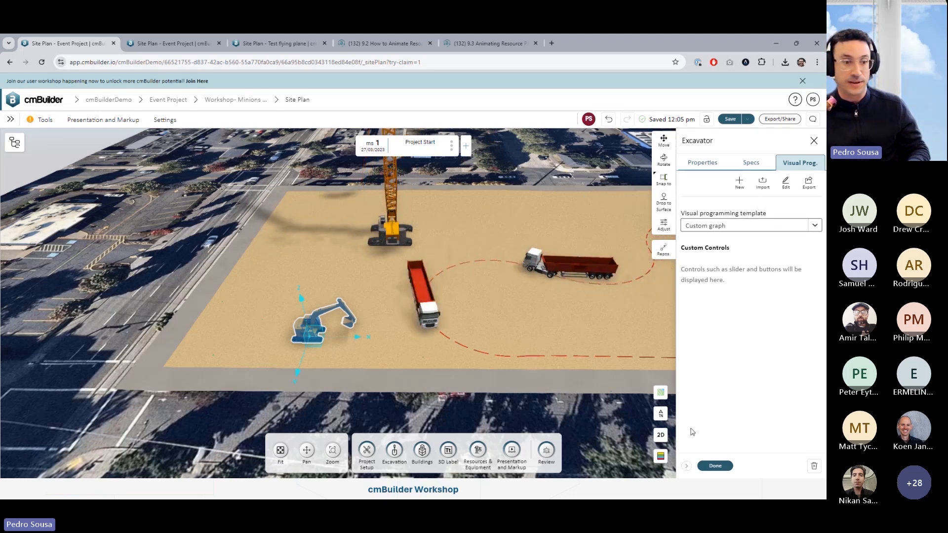
click(715, 465)
Step: Place a CAT 305 CR Mini Excavator from the heavy machinery library on the site between the larger excavator and the crane
click(478, 452)
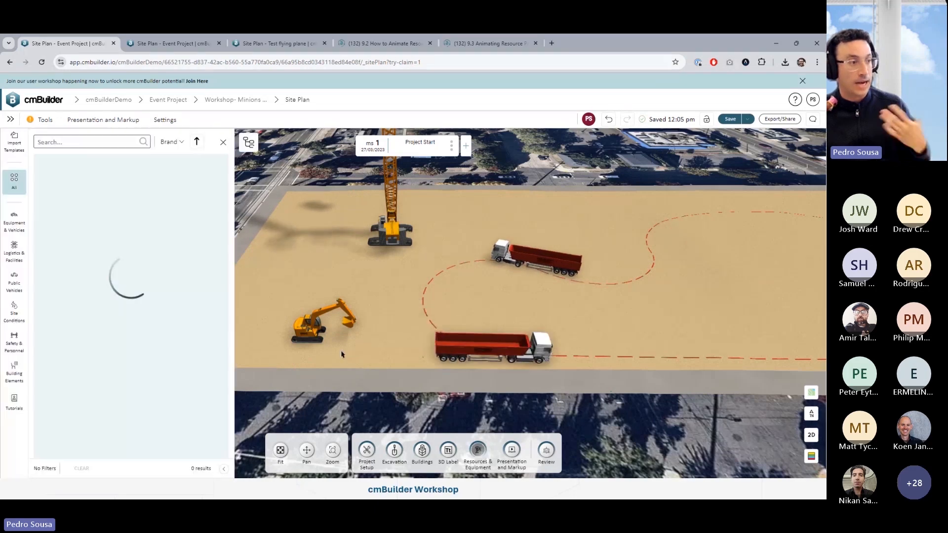
click(14, 222)
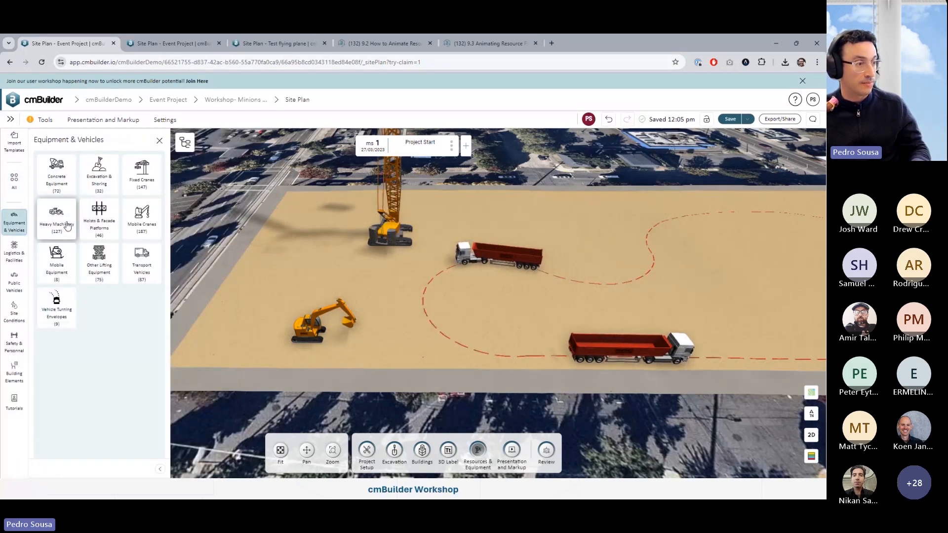
click(50, 220)
scroll(119, 362, down, 2)
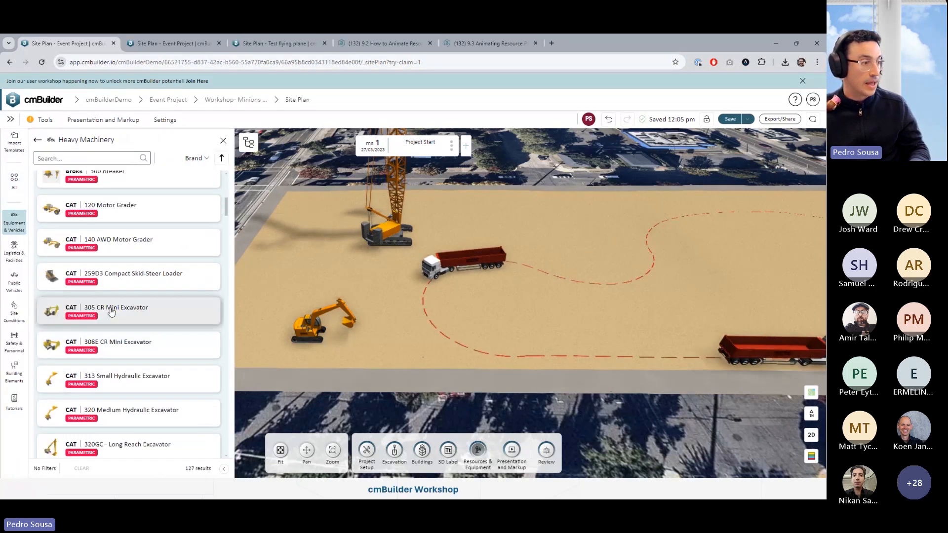
click(111, 312)
middle_drag(289, 292, 436, 355)
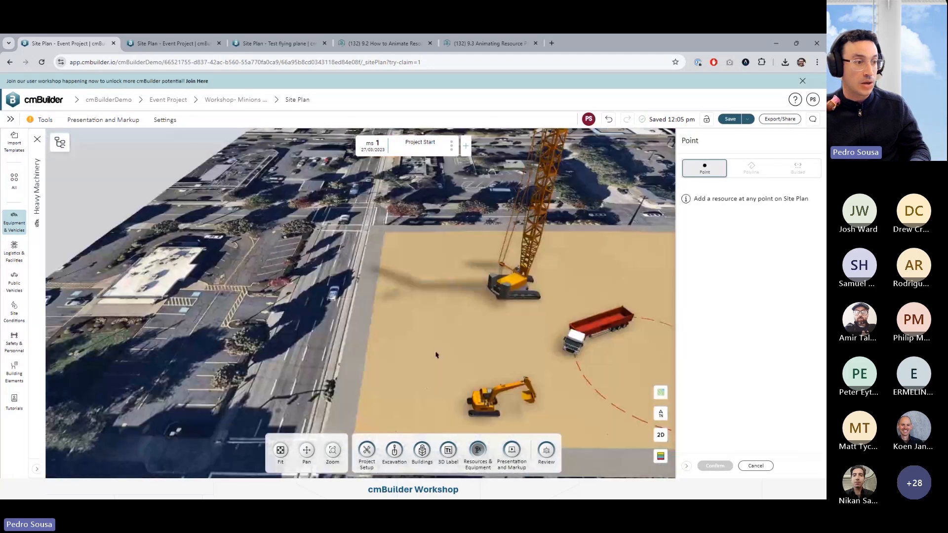
scroll(445, 337, up, 3)
click(413, 395)
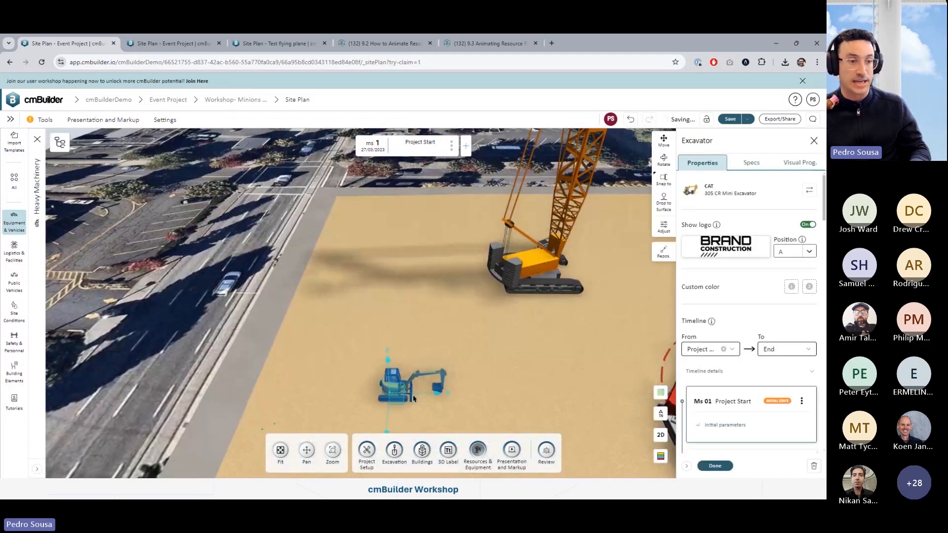
Step: Examine the mini excavator's visual programming options for creating, uploading or linking a template, and finish editing the machine
click(800, 163)
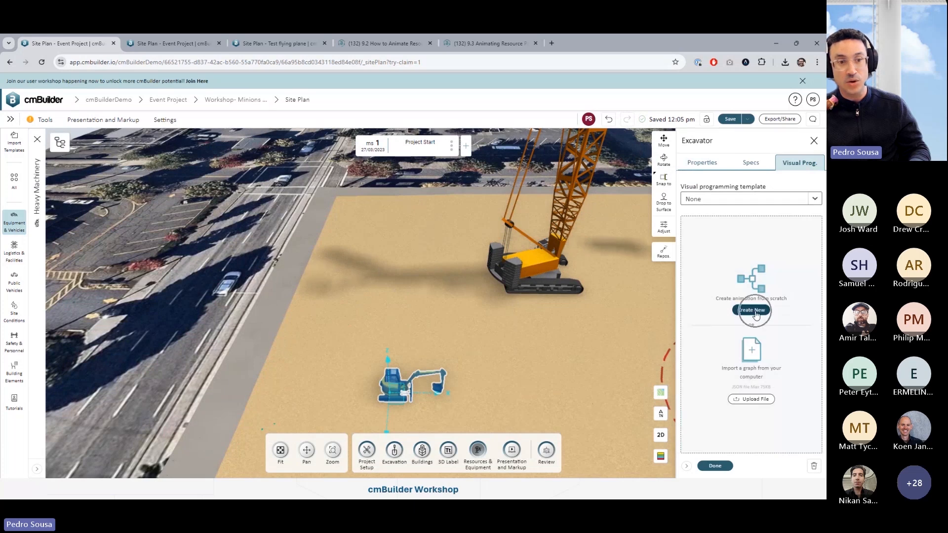
click(759, 401)
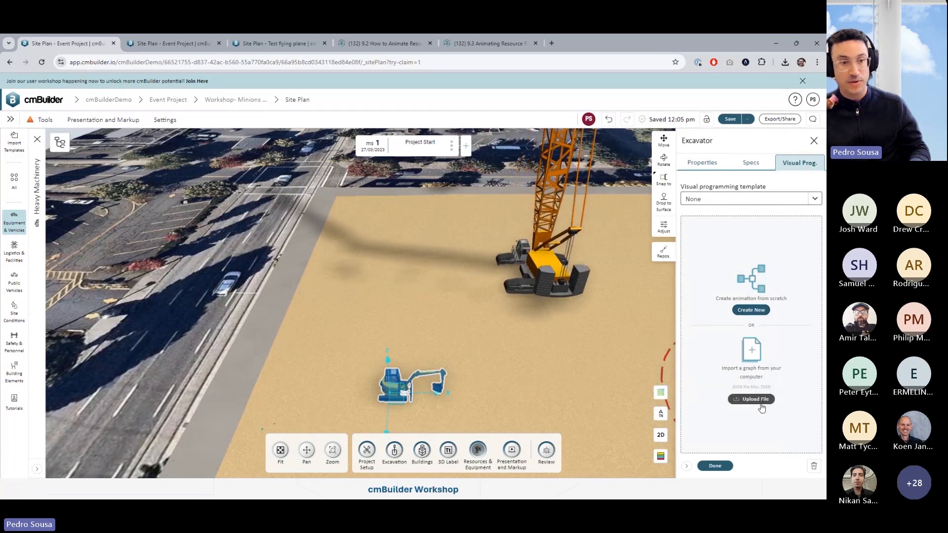
click(740, 199)
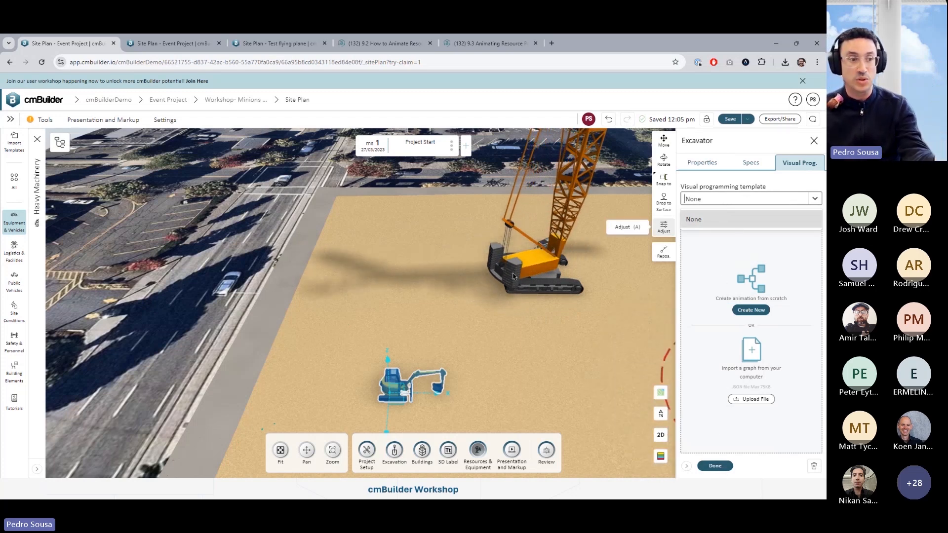
right_drag(502, 317, 387, 298)
scroll(537, 279, down, 5)
right_drag(537, 280, 505, 276)
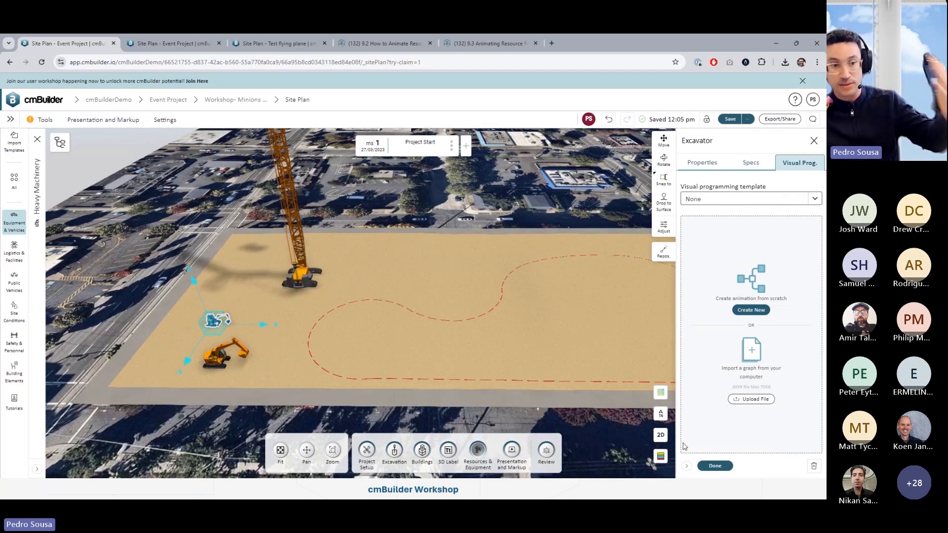
click(717, 467)
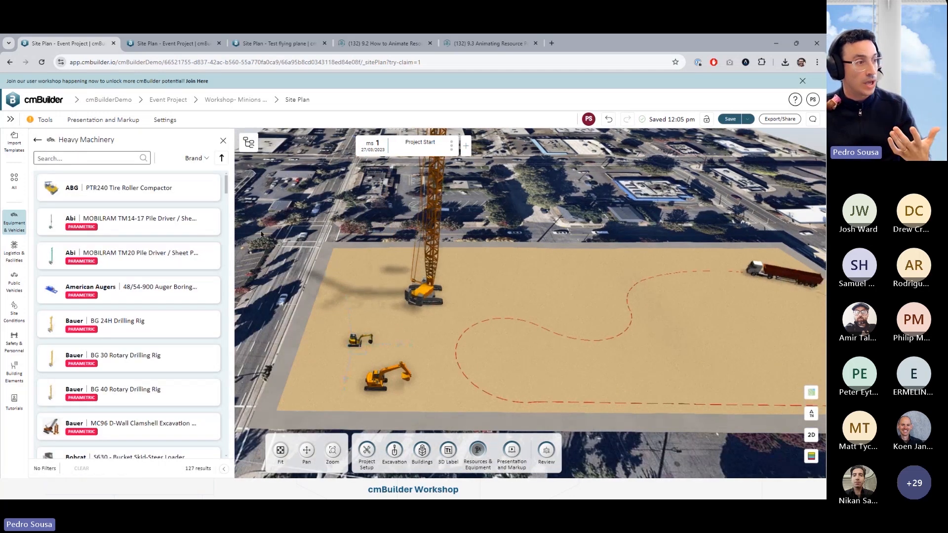
click(224, 142)
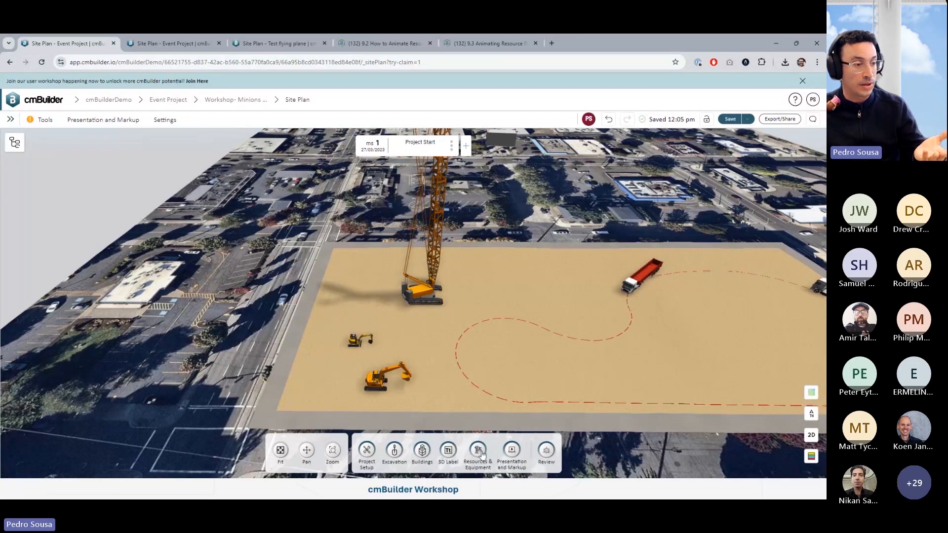
click(479, 451)
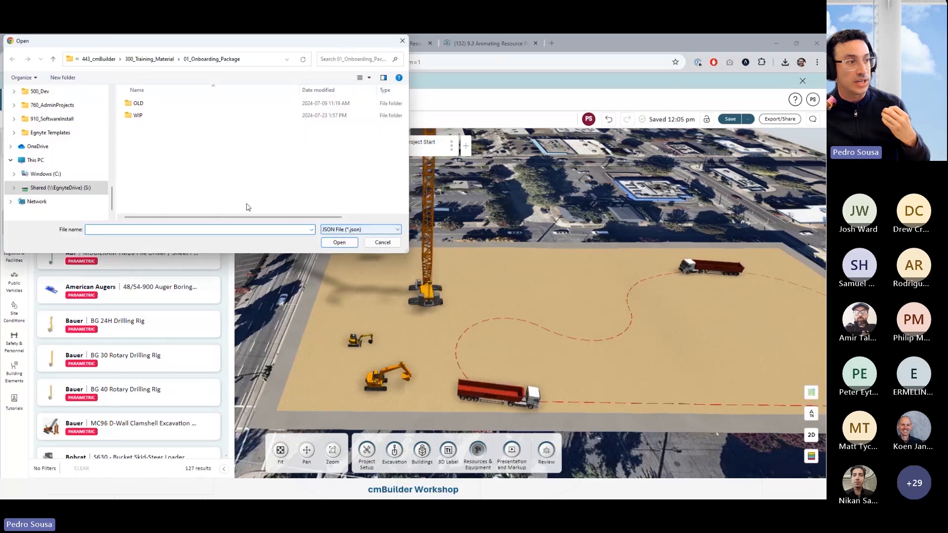
scroll(54, 169, up, 8)
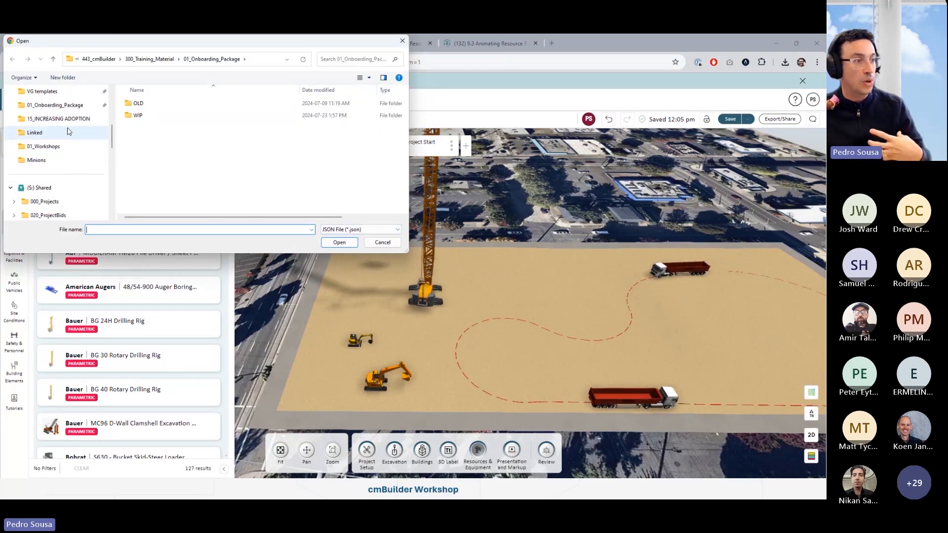
click(383, 243)
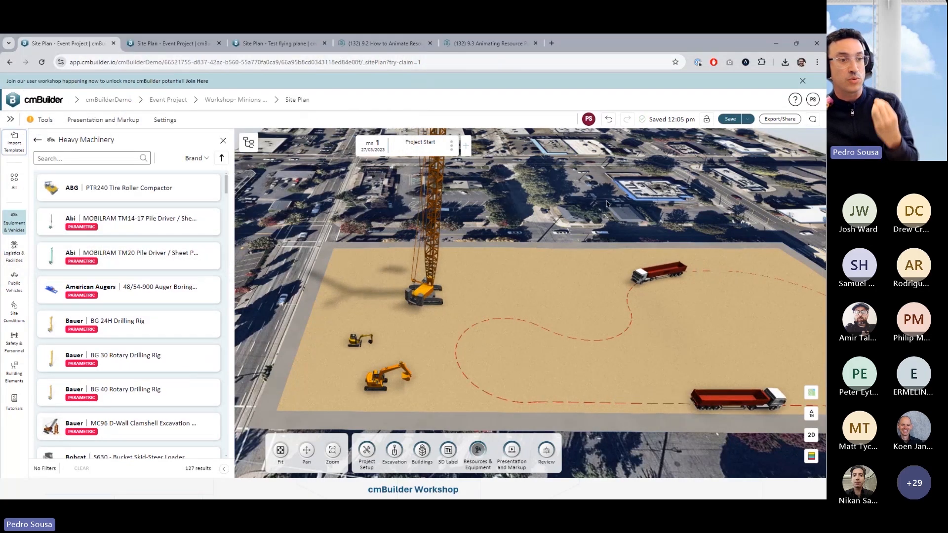
Step: Import the resource template Move on Line (11).json from Downloads and place its dump truck beside the dashed path's near edge
drag(557, 204, 575, 222)
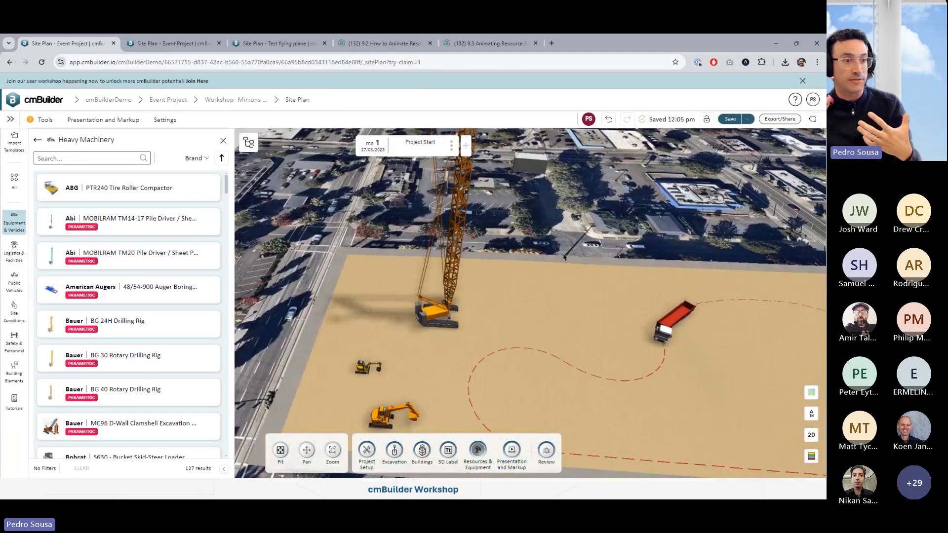
right_drag(627, 324, 561, 300)
right_drag(516, 328, 455, 242)
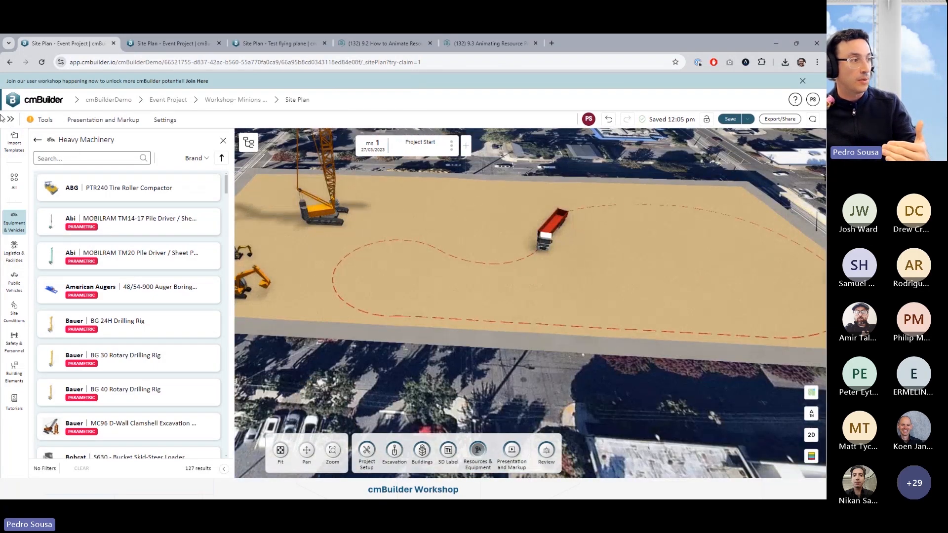
click(16, 147)
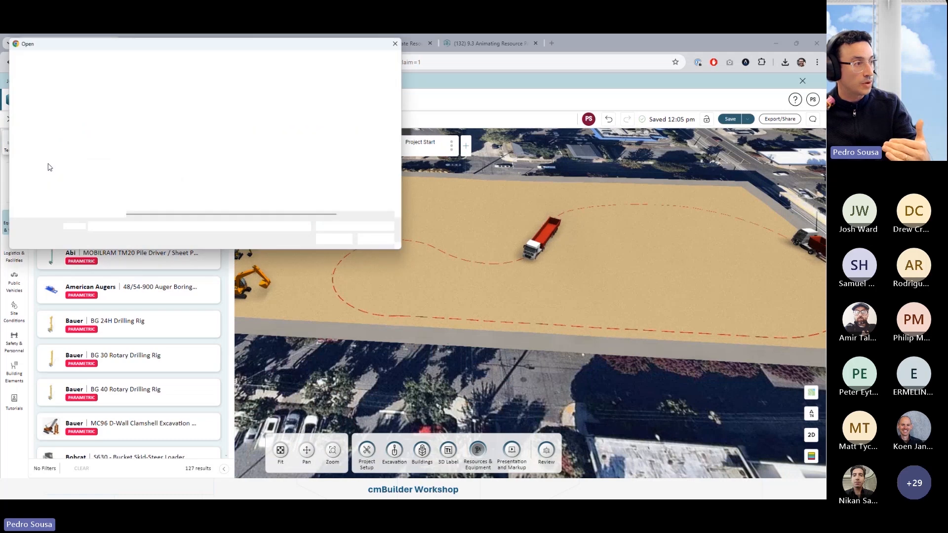
scroll(57, 176, up, 9)
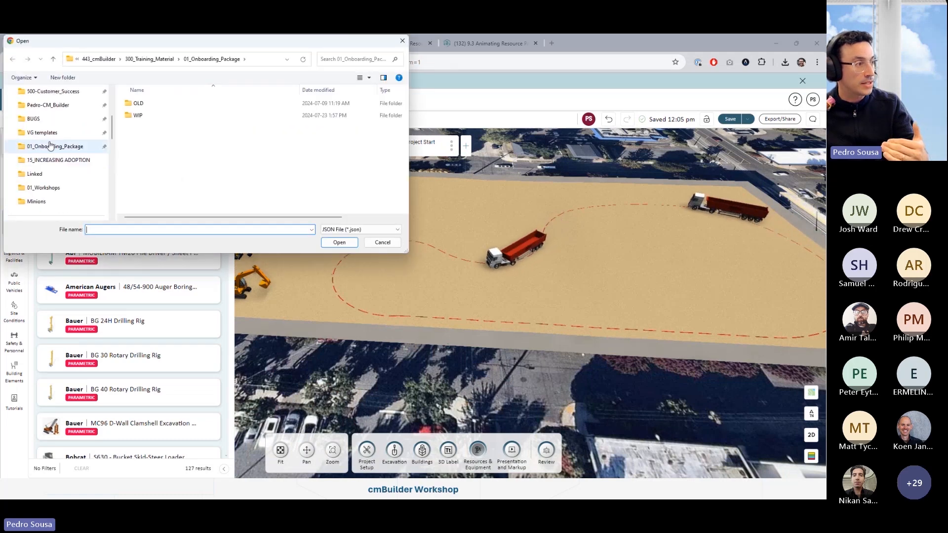
scroll(51, 144, up, 3)
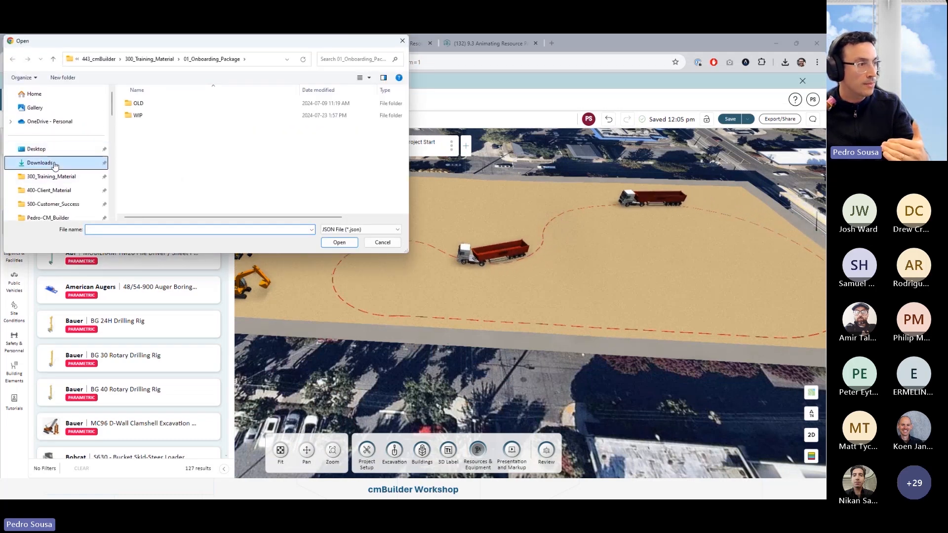
click(55, 164)
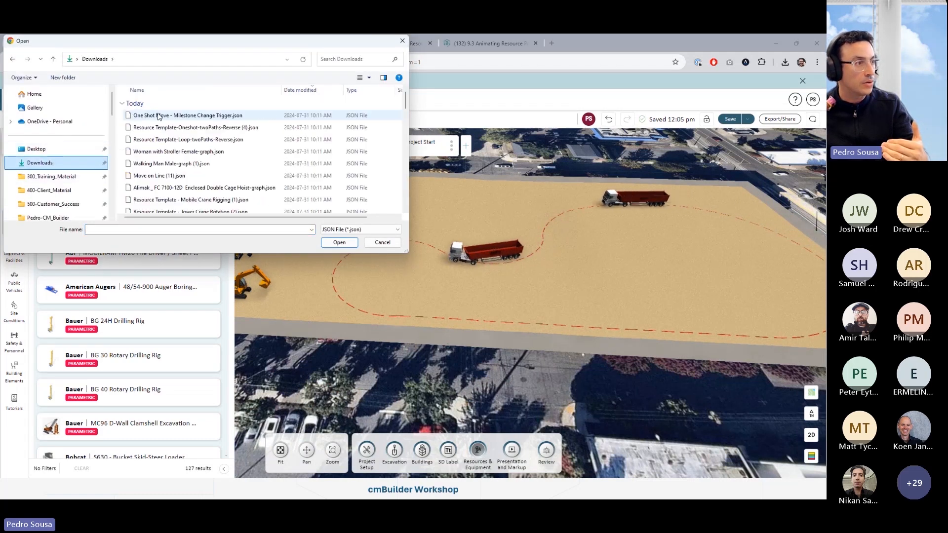
click(167, 176)
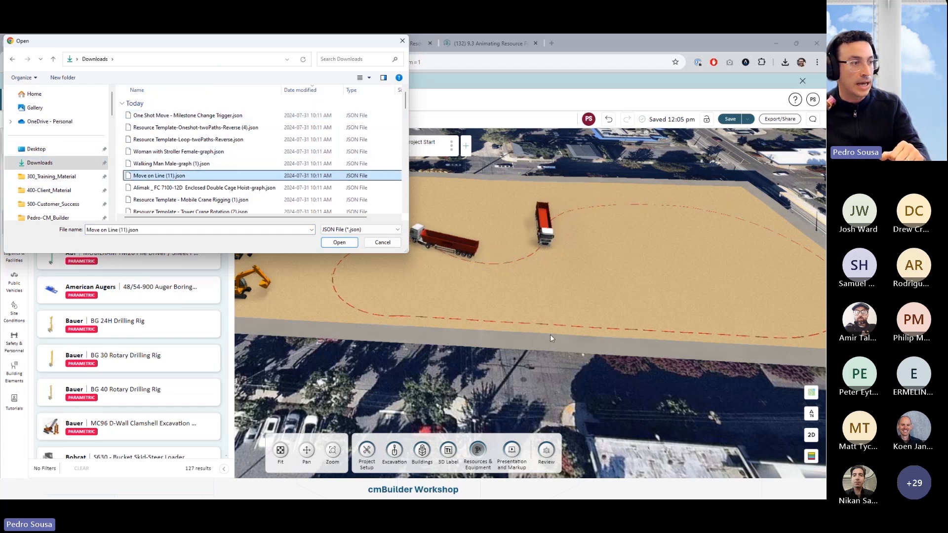
click(339, 242)
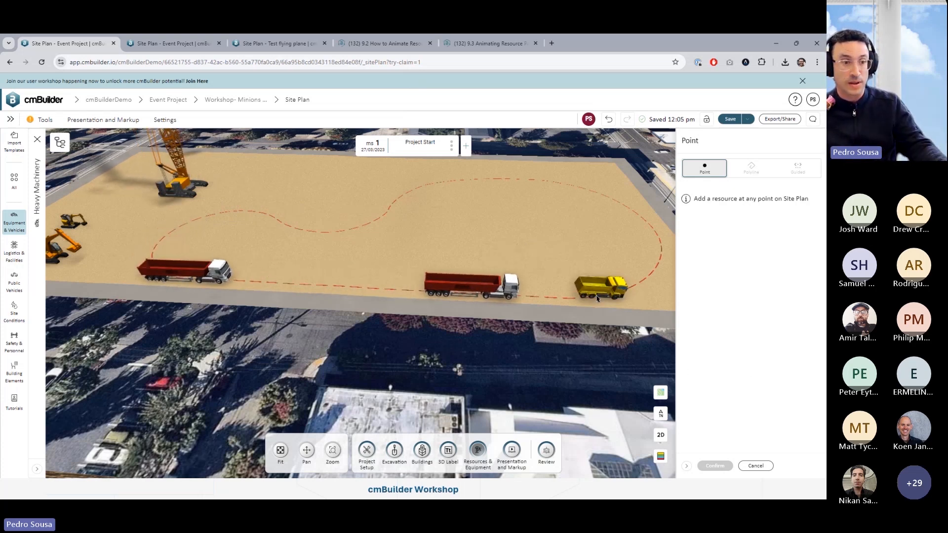
click(596, 298)
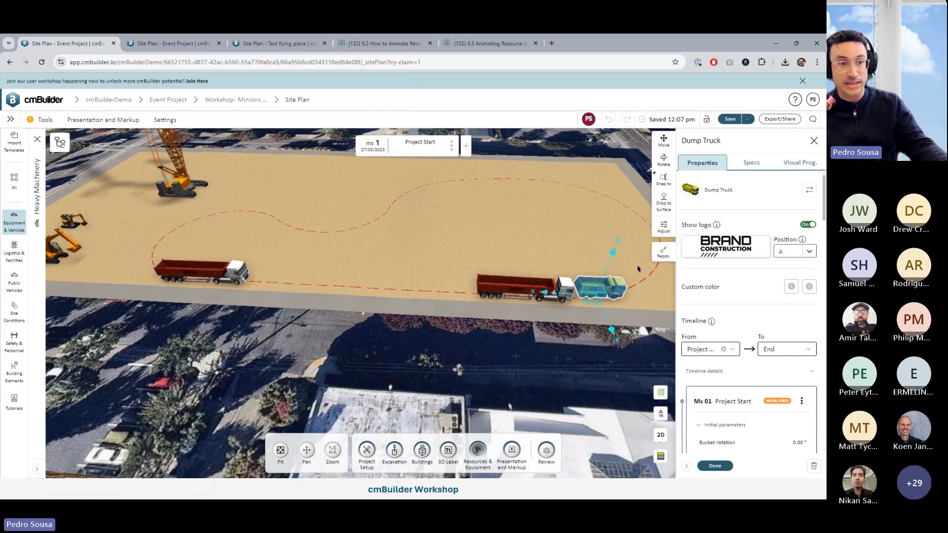
Step: Check the imported dump truck's custom controls and visual programming graph, and delete the truck from the site plan
click(800, 163)
click(789, 189)
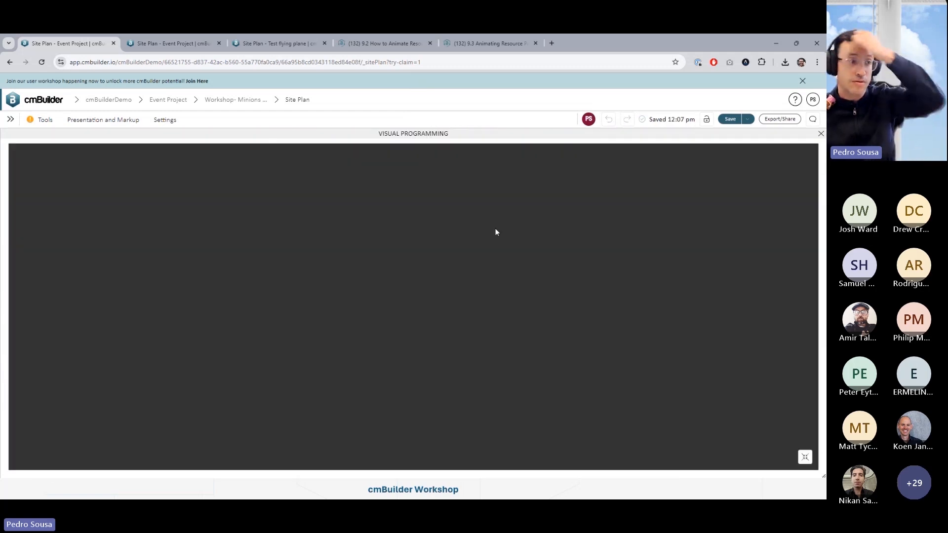
click(821, 135)
click(814, 465)
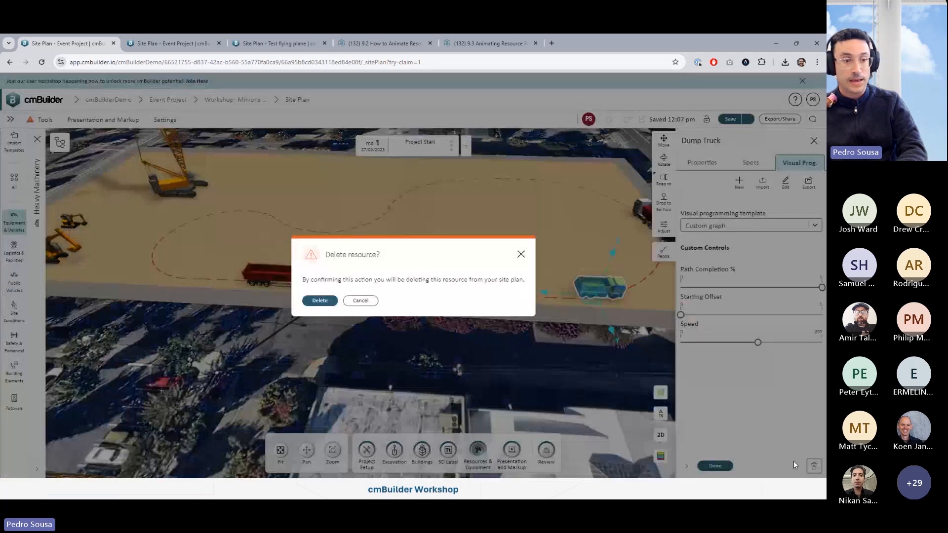
click(320, 302)
Step: Switch to the workshop presentation to view the Node Interface slide, and return to the cmBuilder site plan
click(501, 490)
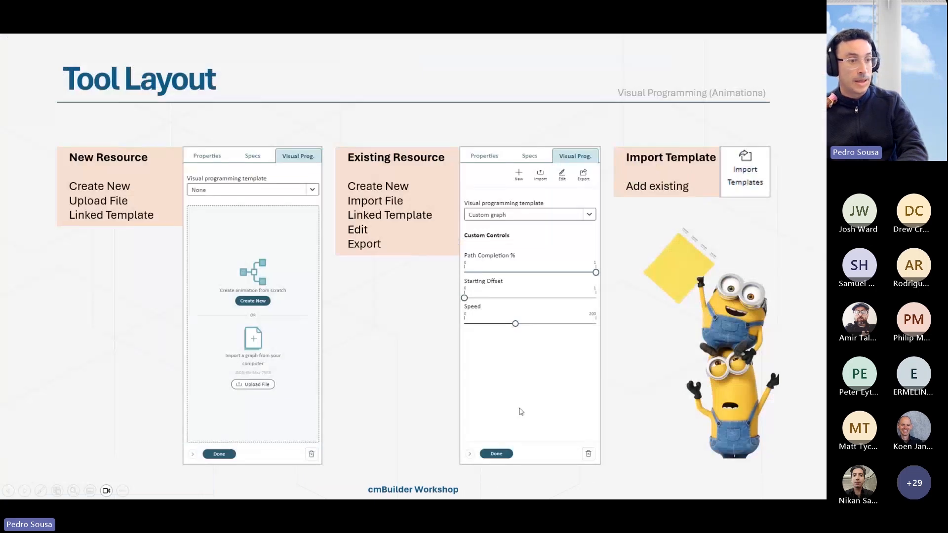
key(Right)
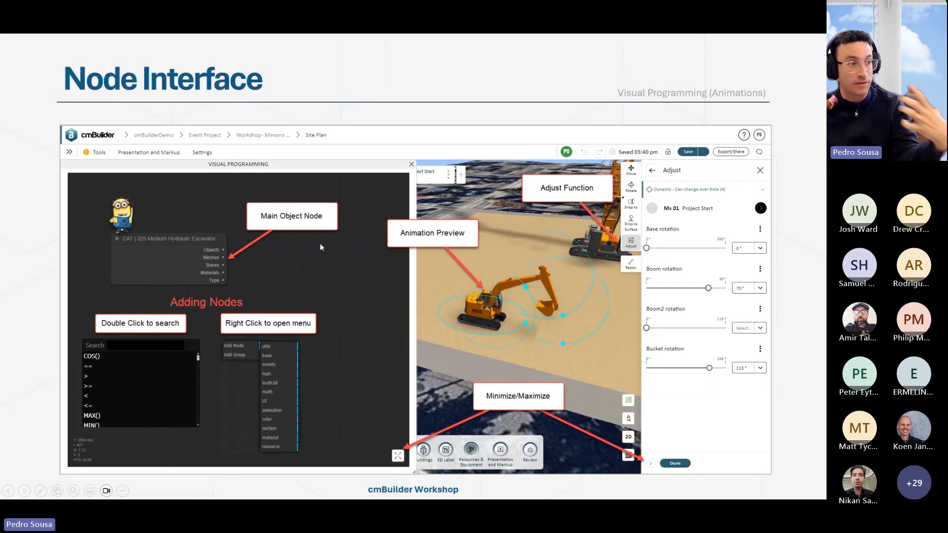
key(alt+Tab)
Step: Create a new visual programming graph for the CAT 325 Medium Hydraulic Excavator, exporting its existing graph
scroll(594, 240, down, 4)
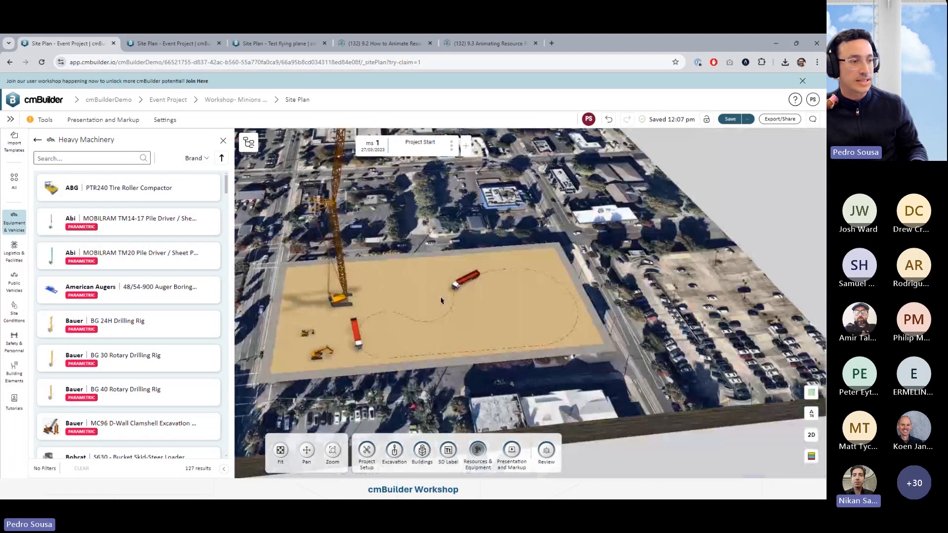
scroll(394, 314, up, 3)
middle_drag(394, 314, 455, 242)
scroll(409, 292, up, 4)
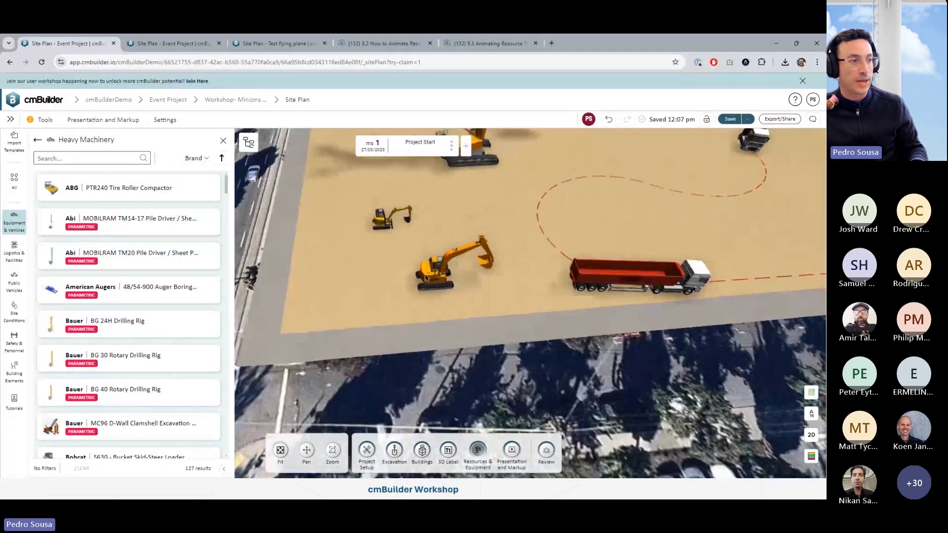
click(224, 141)
drag(413, 259, 361, 248)
click(361, 248)
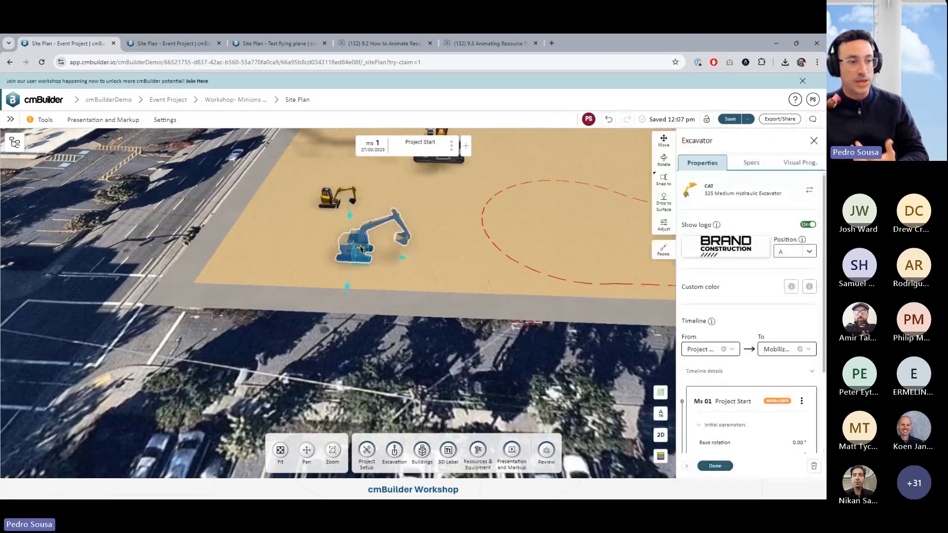
click(801, 168)
click(742, 187)
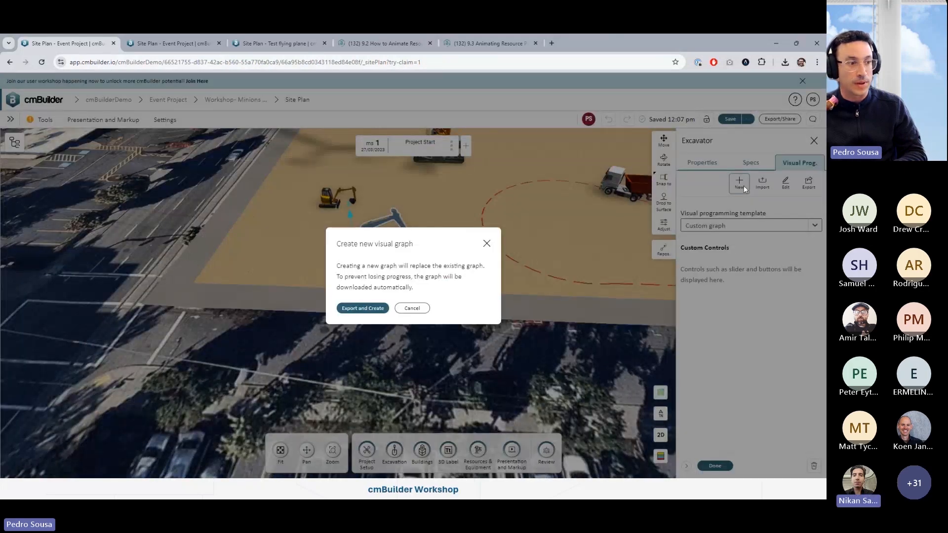
click(366, 309)
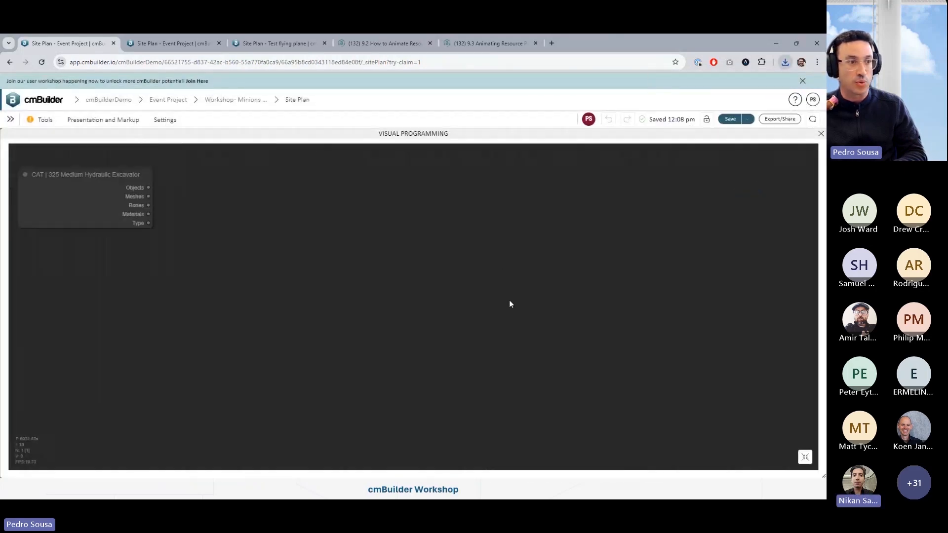
scroll(508, 300, down, 3)
drag(501, 295, 476, 283)
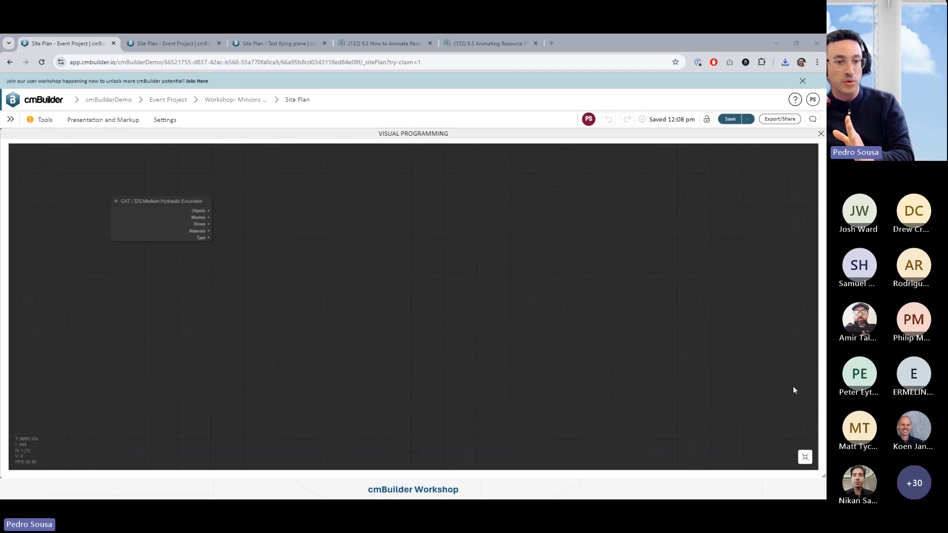
Step: Reduce the visual programming editor to half width so the excavator is visible in the site plan beside it
click(805, 458)
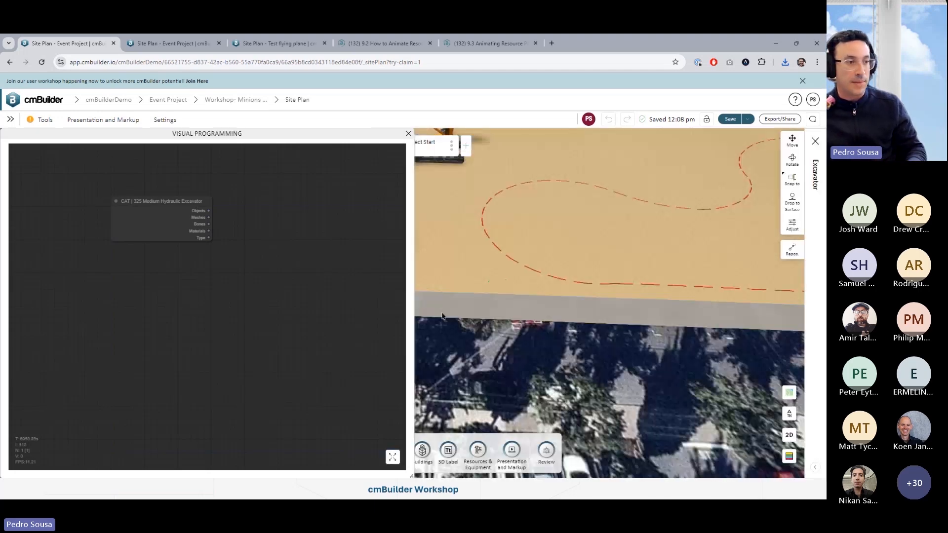
scroll(570, 304, down, 5)
scroll(603, 313, up, 2)
drag(499, 345, 583, 269)
drag(295, 299, 247, 295)
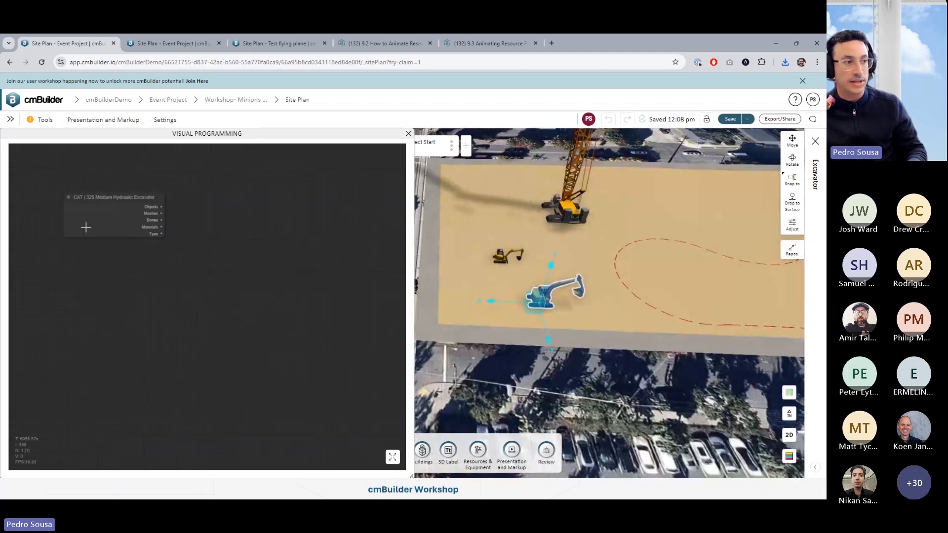
Step: Expand the excavator's collapsed settings and show its Adjust parameters for base, boom, boom2 and bucket rotation
click(815, 470)
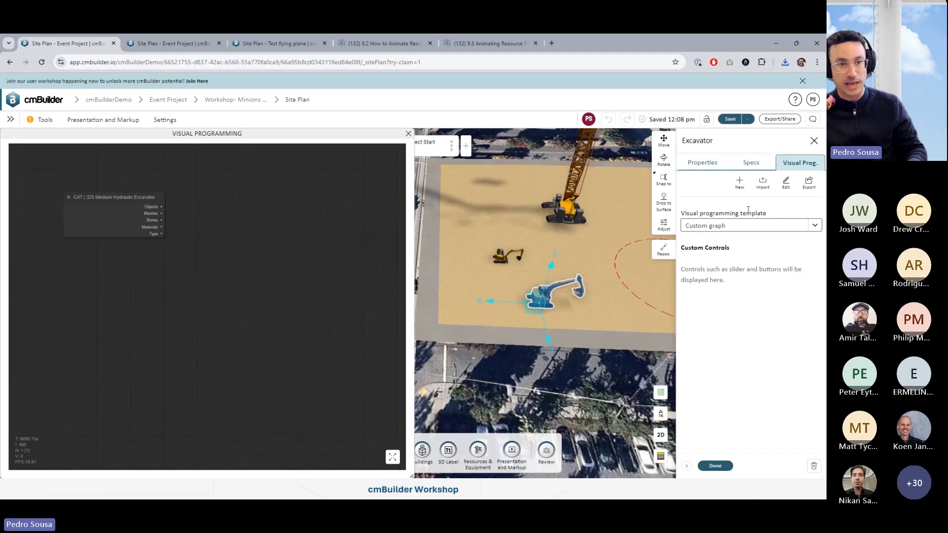
click(664, 225)
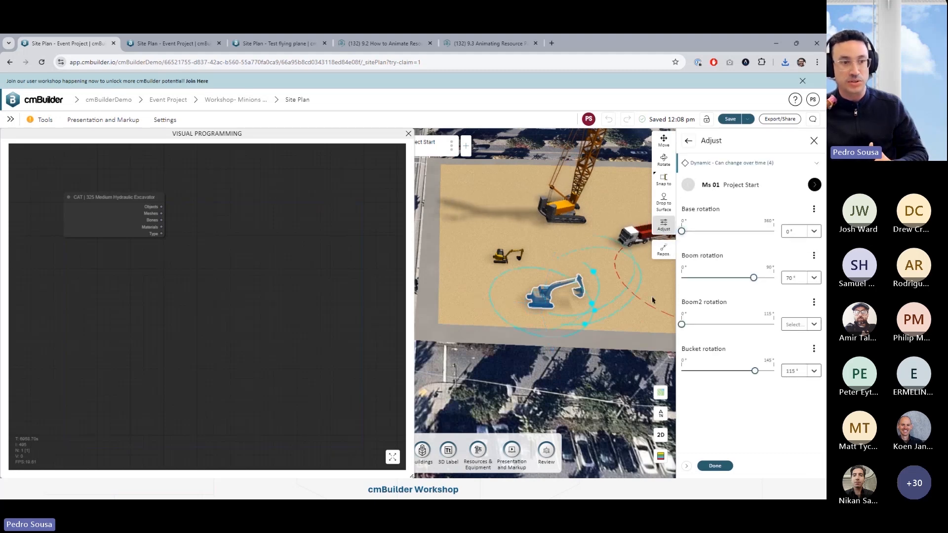
scroll(607, 334, up, 3)
mouse_move(603, 334)
mouse_down()
mouse_move(573, 328)
mouse_move(600, 353)
mouse_up()
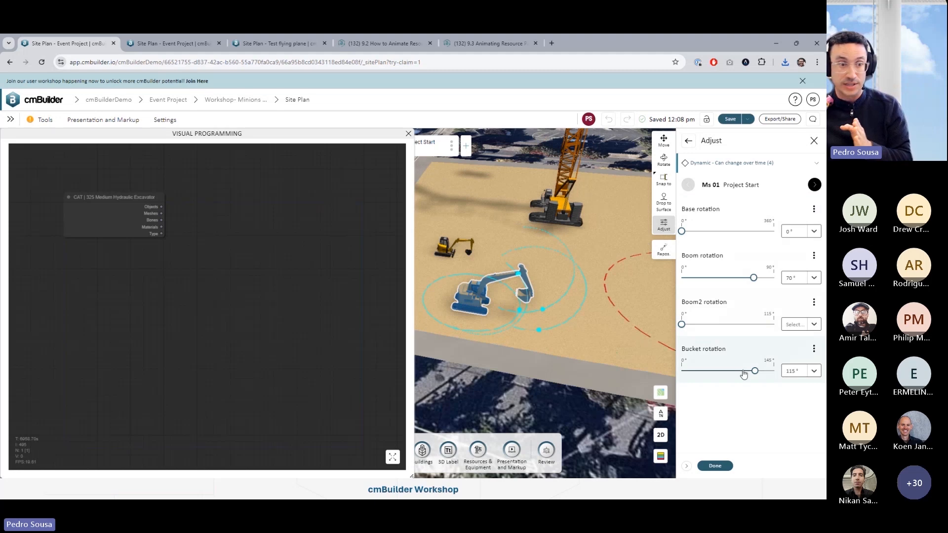
Step: Search the nodes for "animate" and add an Animate Bone node beside the excavator's main object node
drag(247, 270, 230, 286)
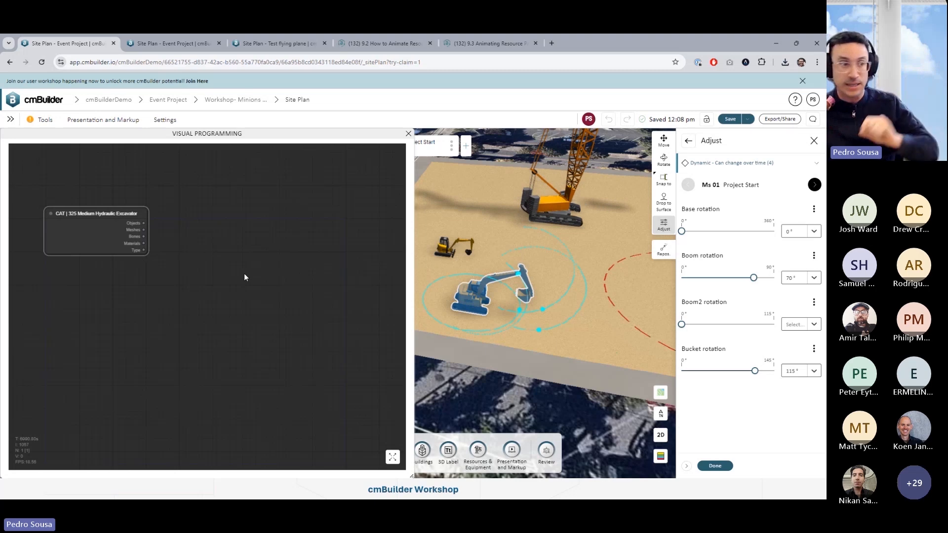
click(204, 253)
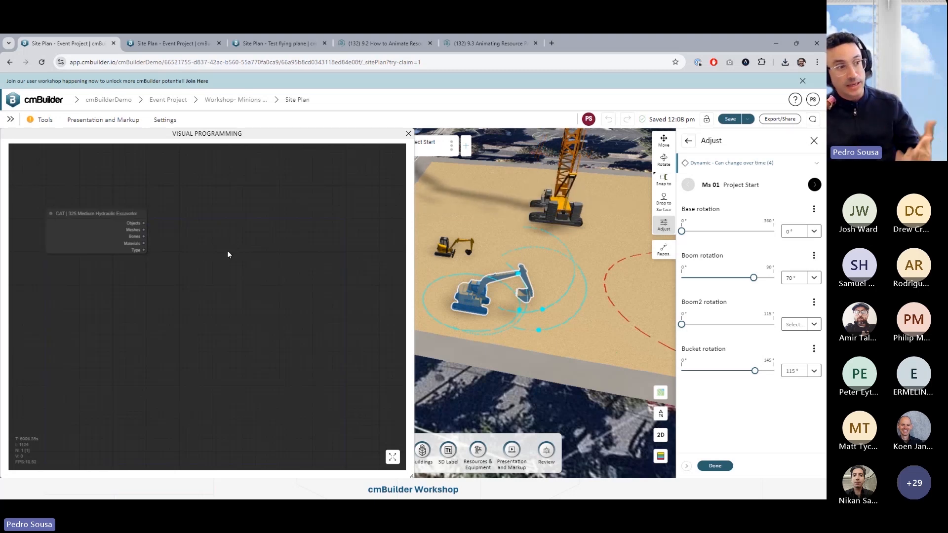
double_click(213, 227)
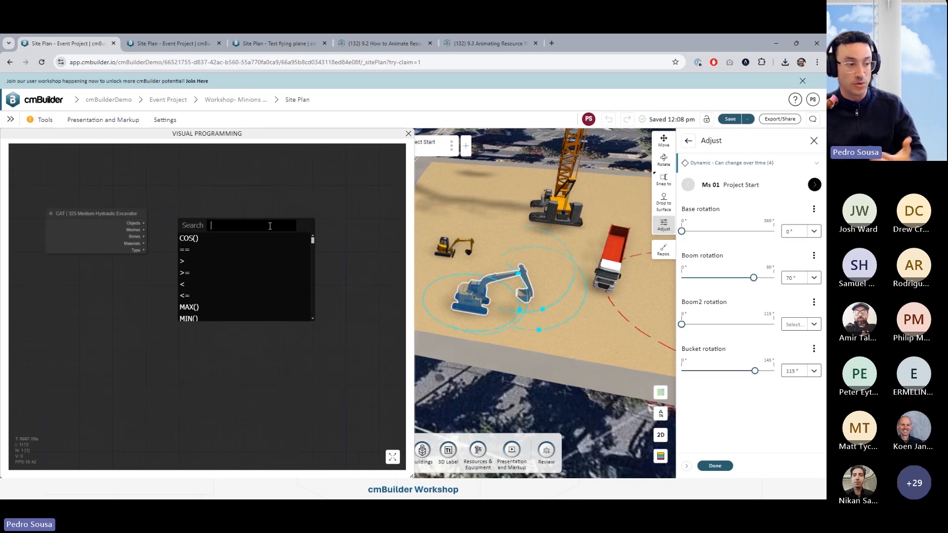
text(animate)
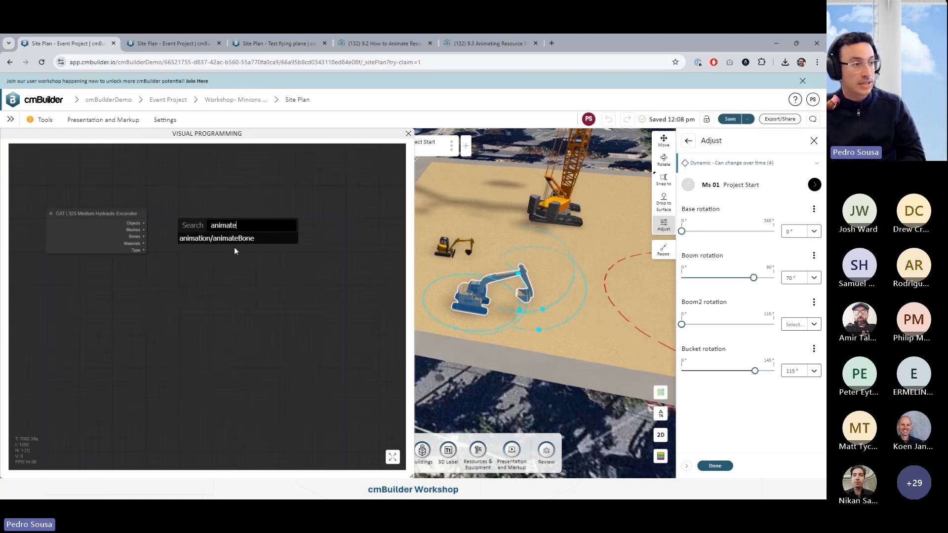
click(236, 239)
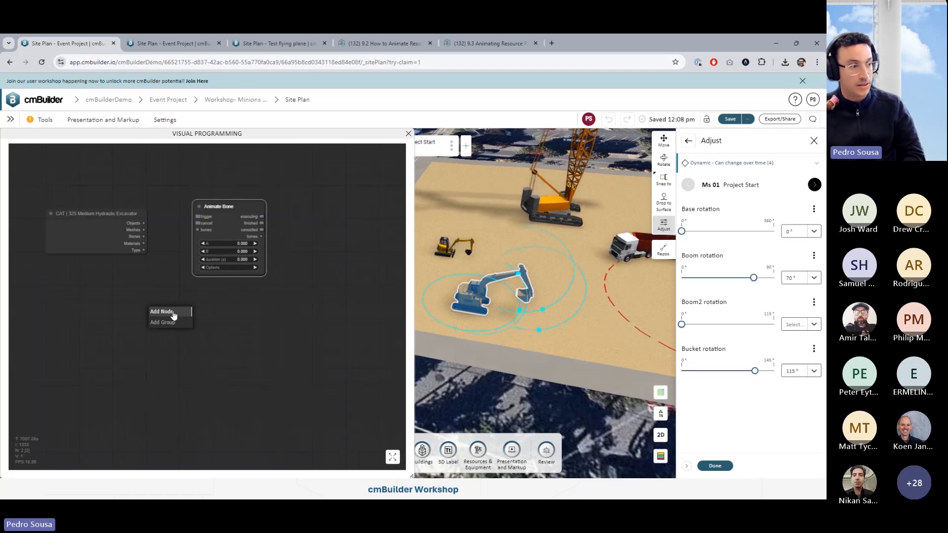
Step: Look through the addable node categories, from utils, basic and events to animation, material and resource, without adding a node
click(167, 312)
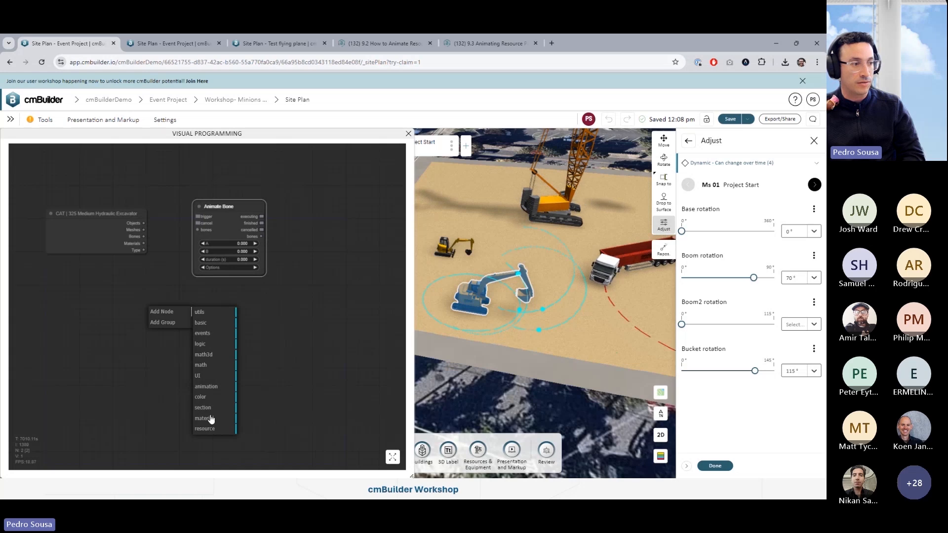
click(214, 323)
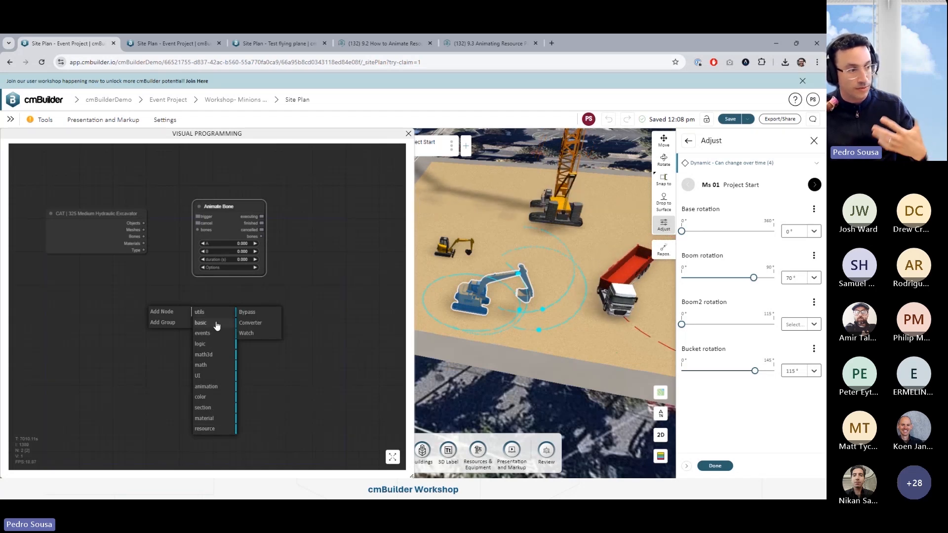
click(216, 336)
click(214, 347)
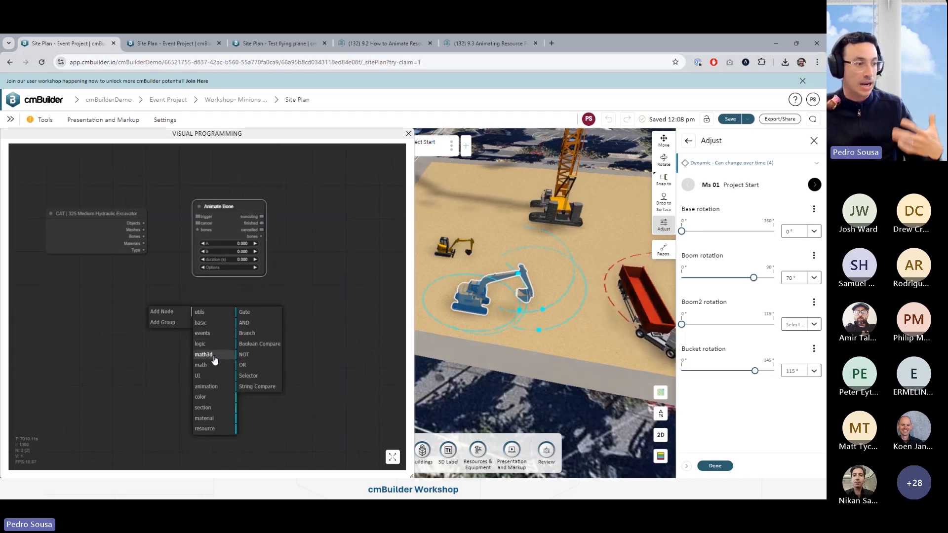
click(213, 356)
click(213, 365)
click(213, 376)
click(212, 387)
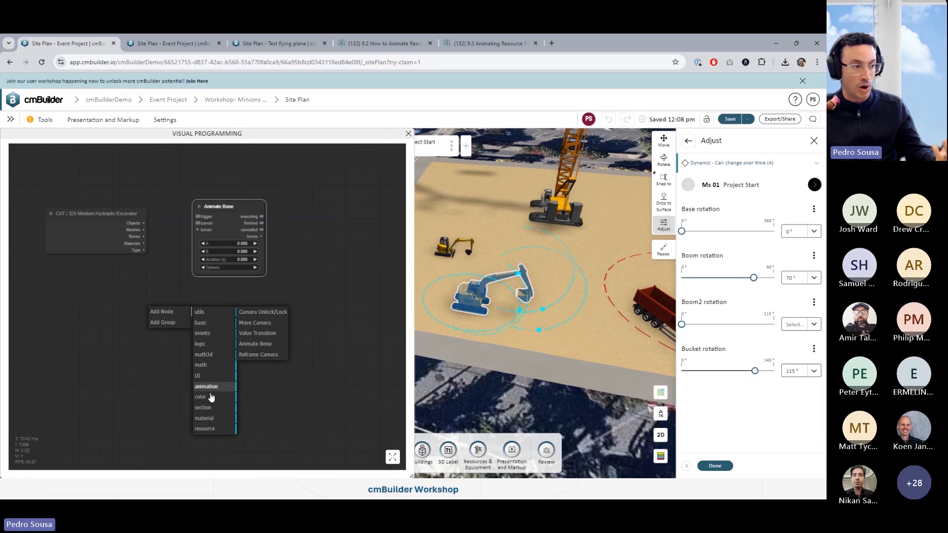
click(211, 398)
click(212, 409)
click(213, 419)
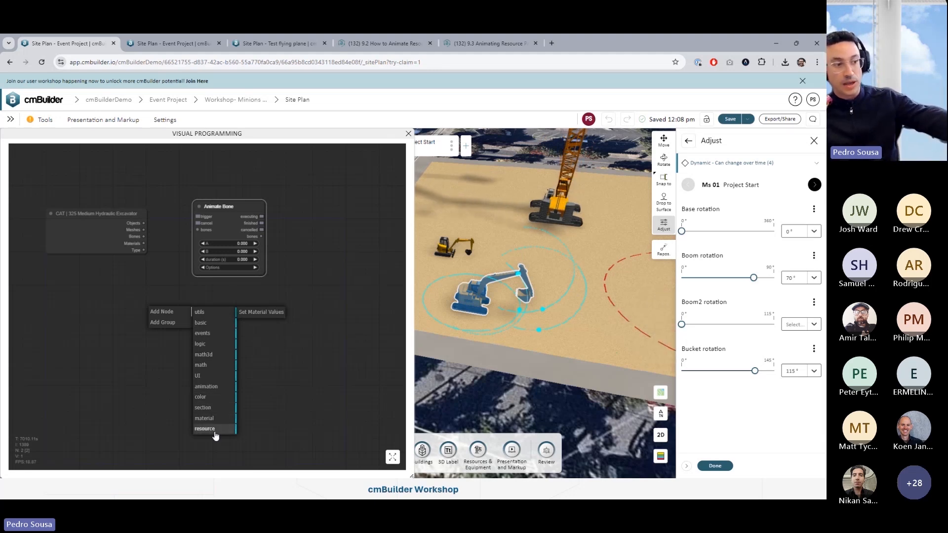
click(214, 429)
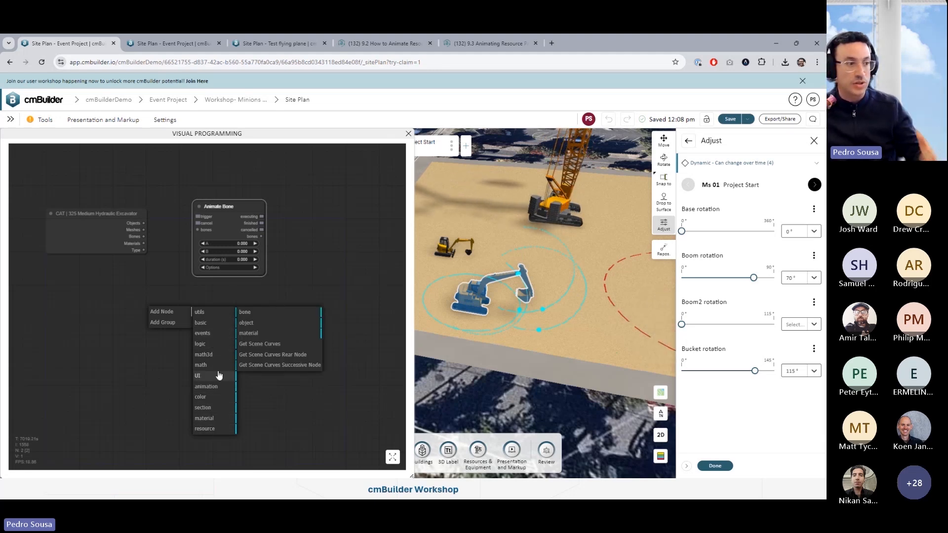
click(282, 396)
double_click(283, 397)
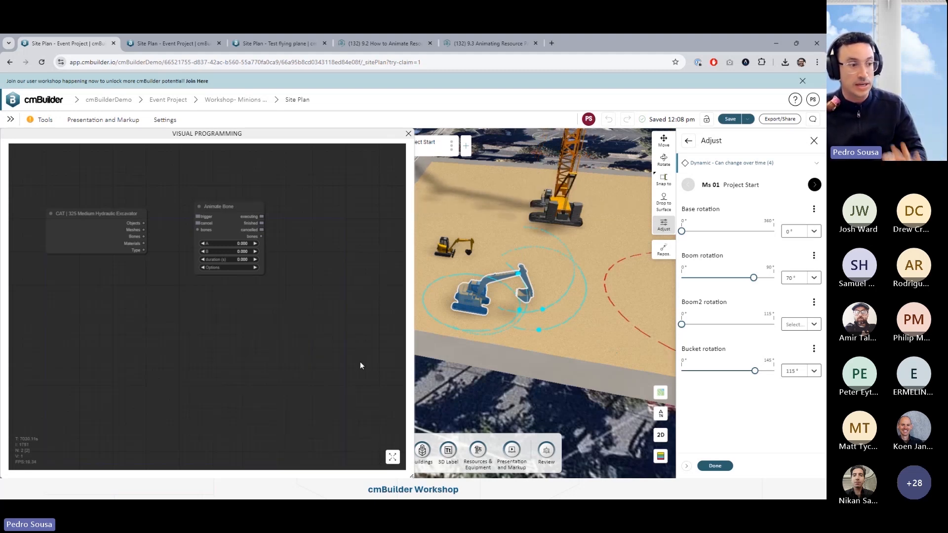
Step: Switch to the workshop presentation, advance from the Node Interface slide to Node Basics, and return to the cmBuilder site plan
click(533, 491)
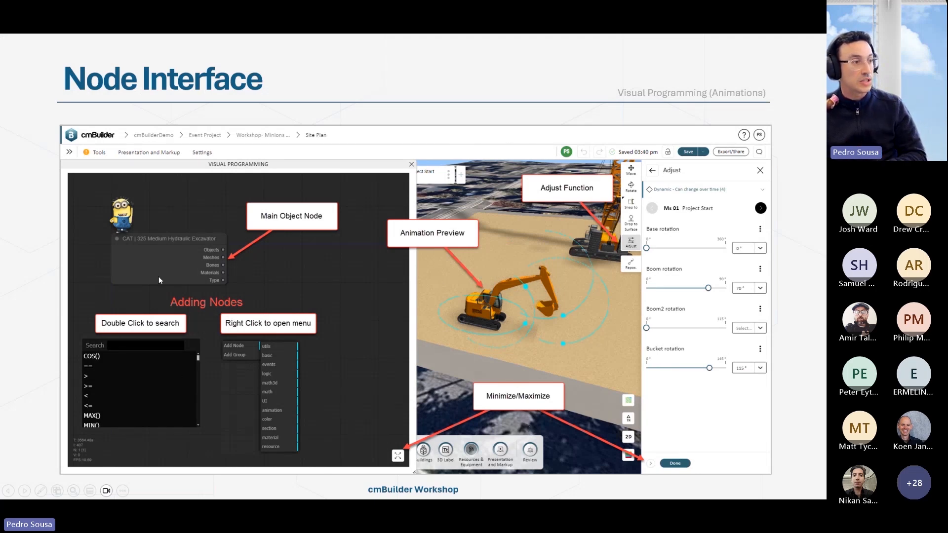
click(510, 248)
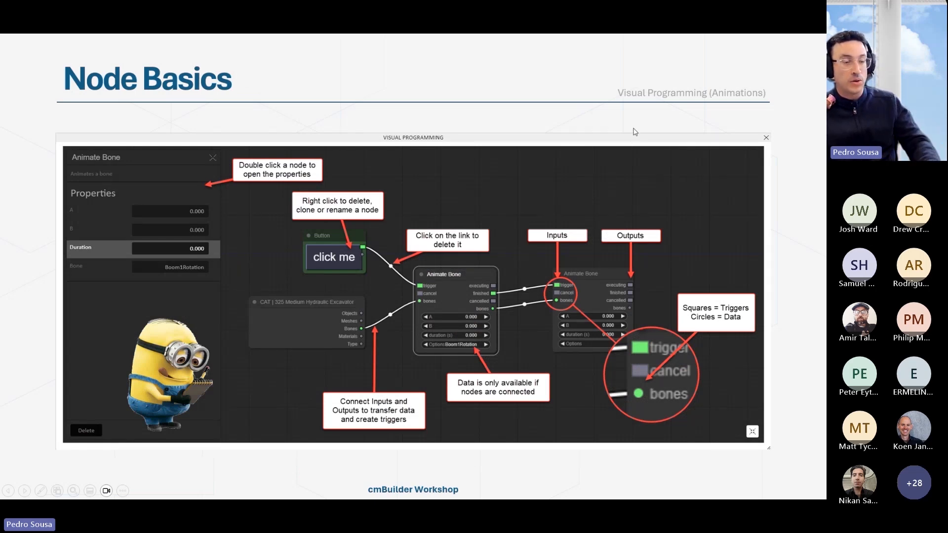
key(alt+Tab)
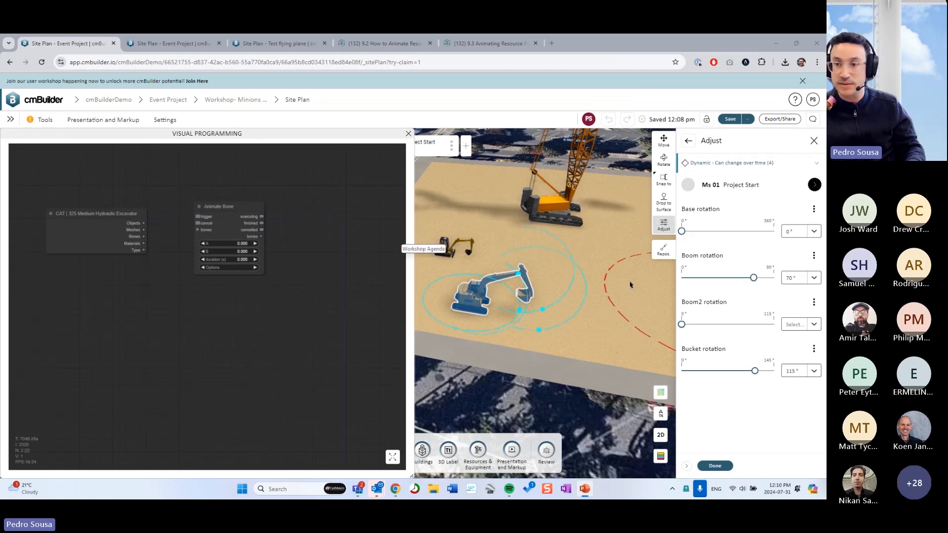
Step: Examine the Animate Bone node's inputs, outputs and A, B, duration and Options fields up close
drag(322, 277, 304, 301)
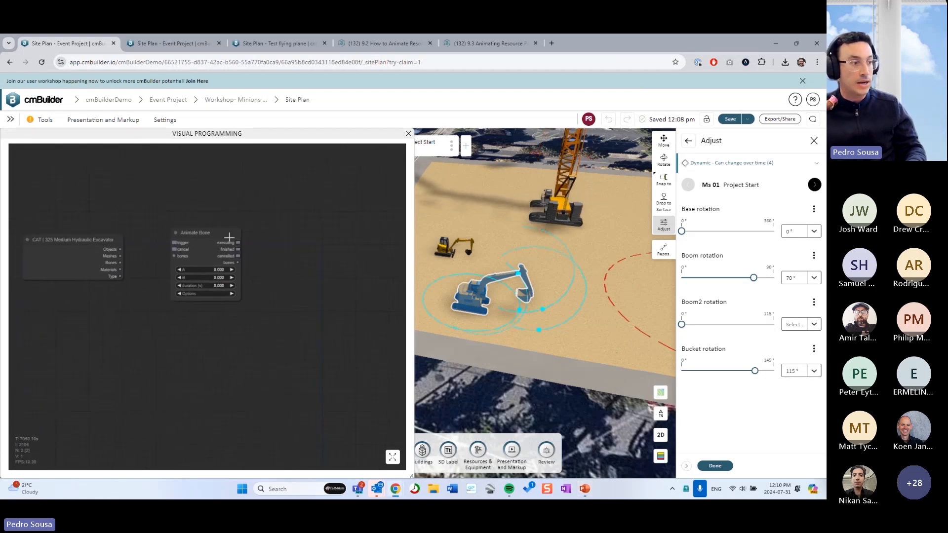
scroll(162, 233, up, 4)
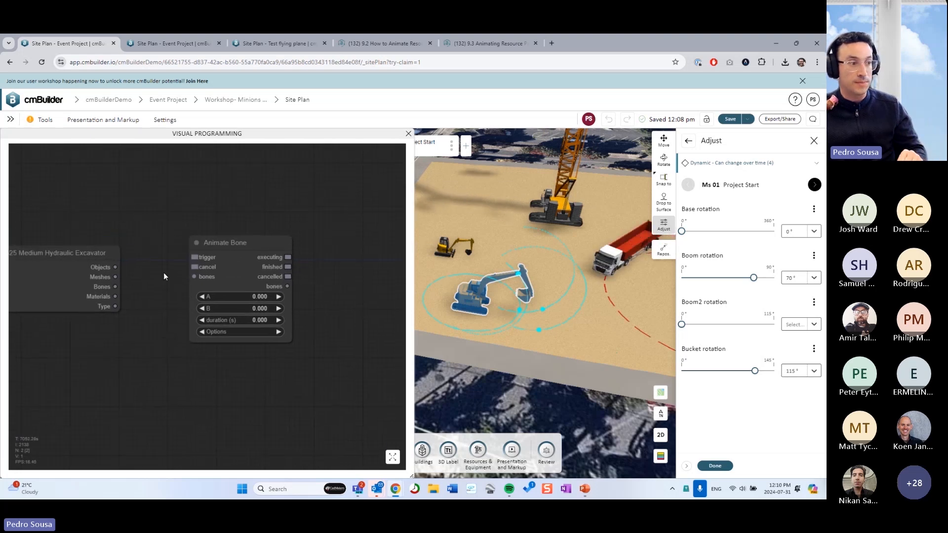
scroll(248, 294, up, 2)
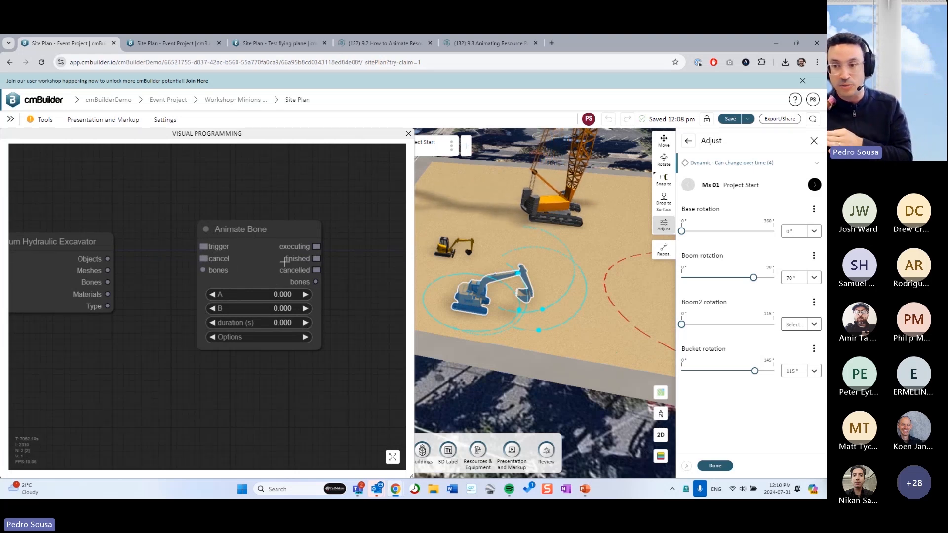
scroll(285, 261, up, 4)
click(299, 249)
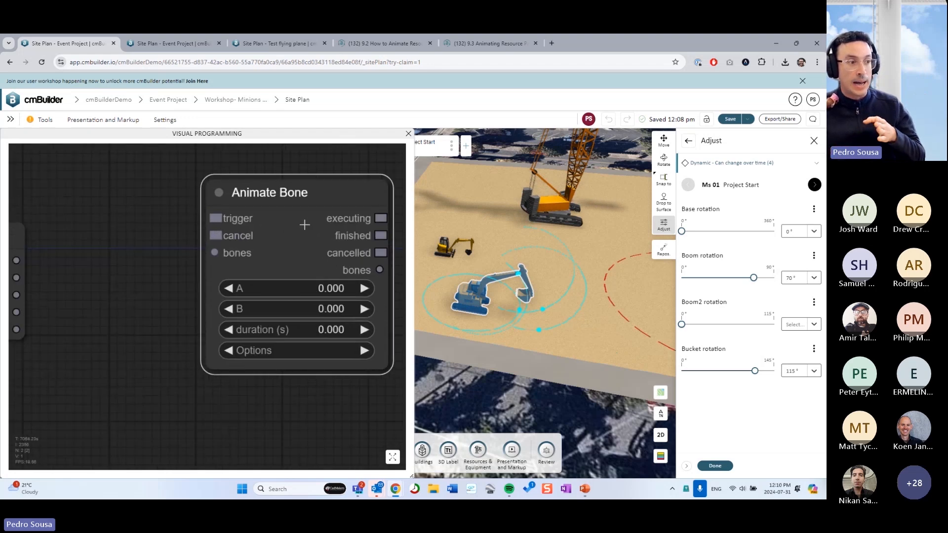
scroll(193, 277, down, 5)
scroll(149, 294, up, 2)
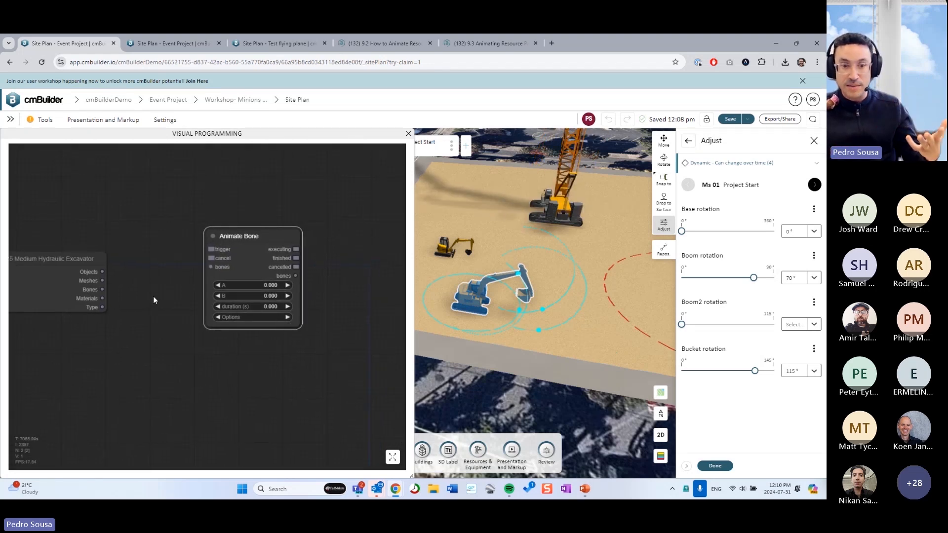
drag(153, 296, 154, 296)
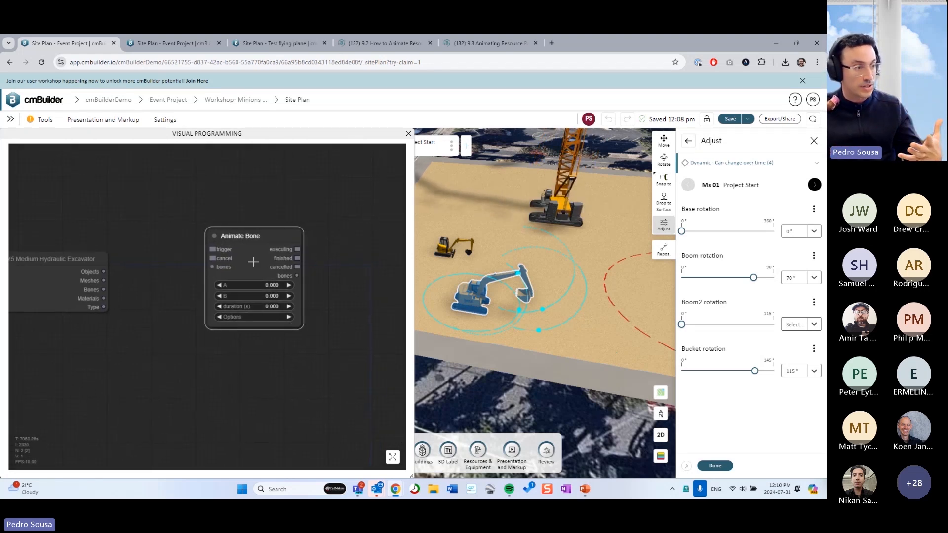
Step: Reposition the Animate Bone node farther from the excavator node and connect the excavator's Bones output to its bones input
drag(253, 262, 278, 275)
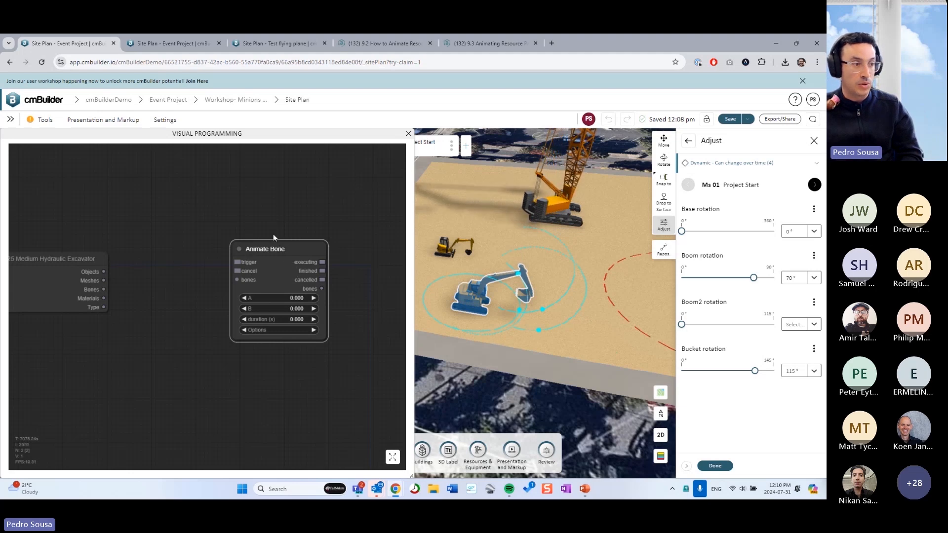
drag(280, 269, 270, 267)
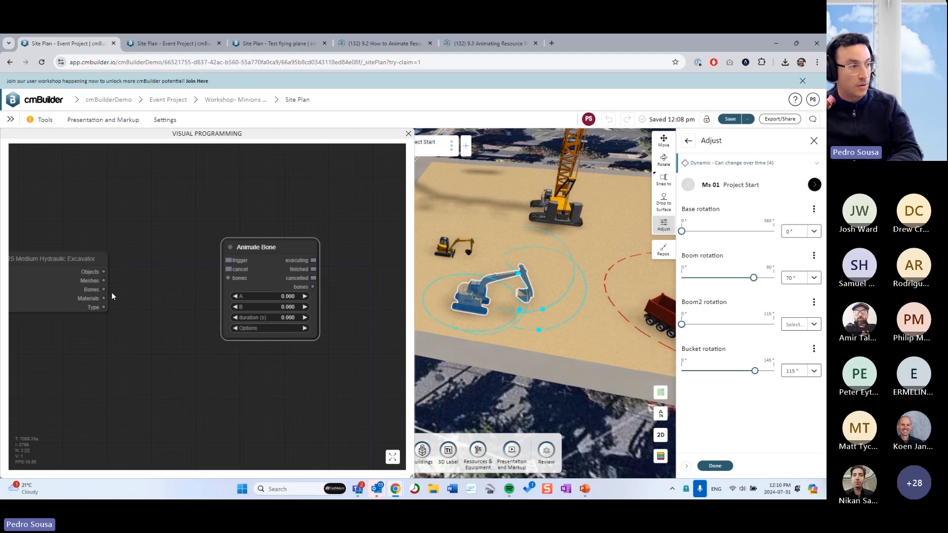
drag(104, 290, 229, 279)
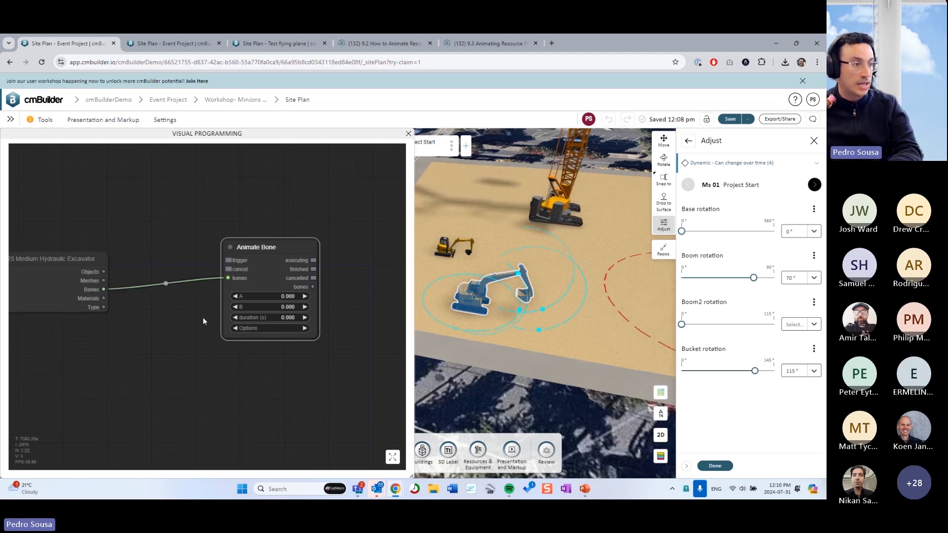
Step: Look through the bone choices in the connected Animate Bone node's Options without selecting one
click(269, 328)
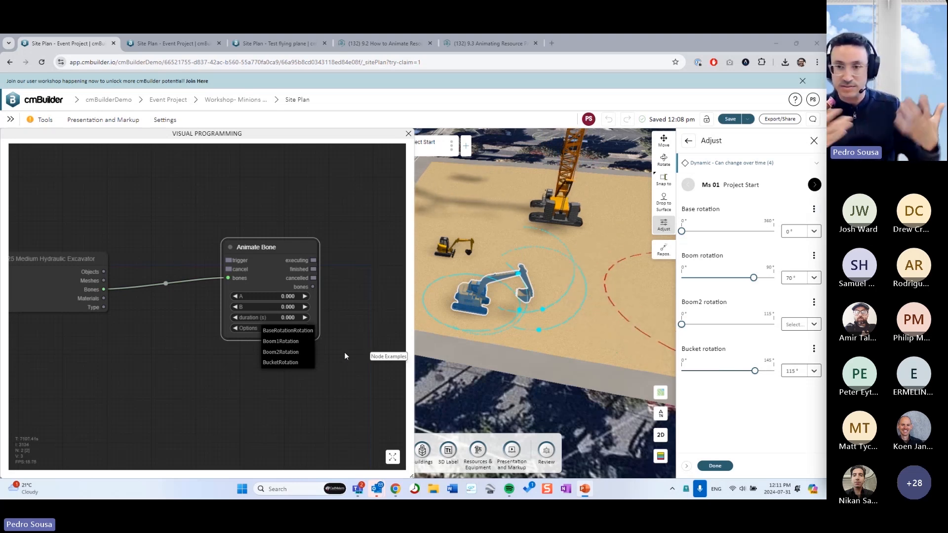
click(326, 286)
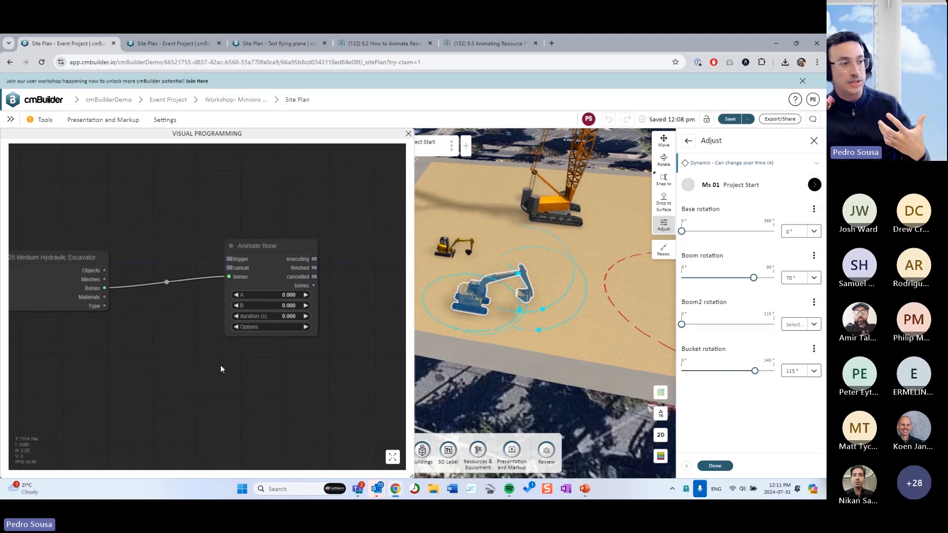
drag(221, 368, 155, 334)
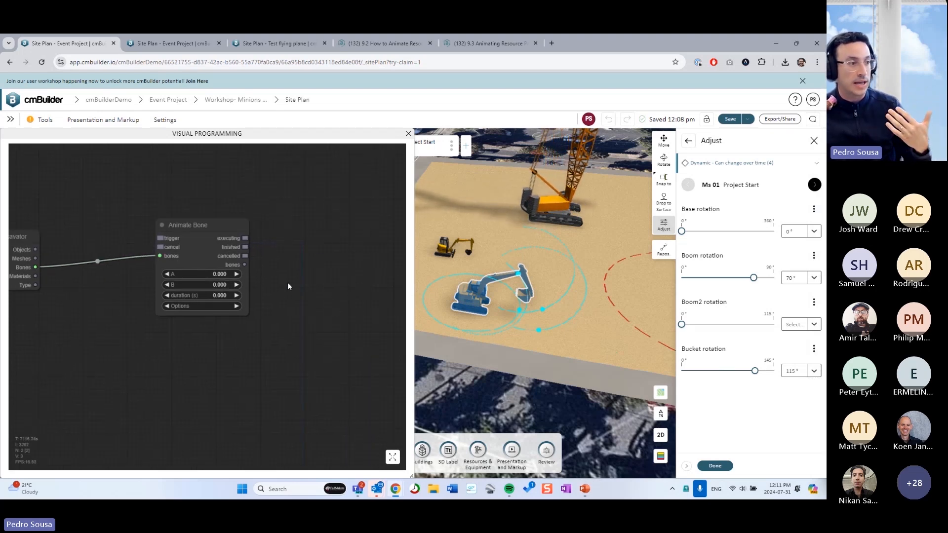
Step: Clone the Animate Bone node and place the copy beside the original, on the side away from the excavator node
click(184, 245)
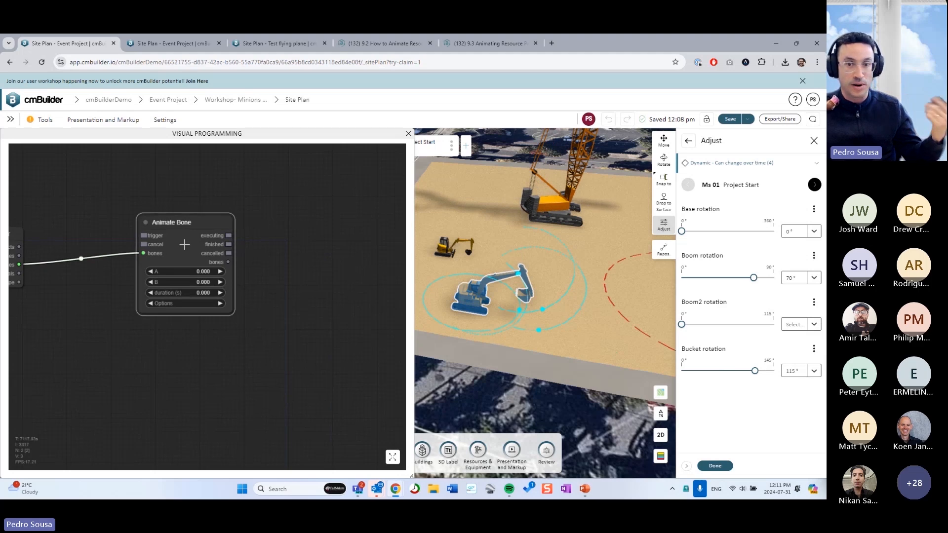
right_click(184, 244)
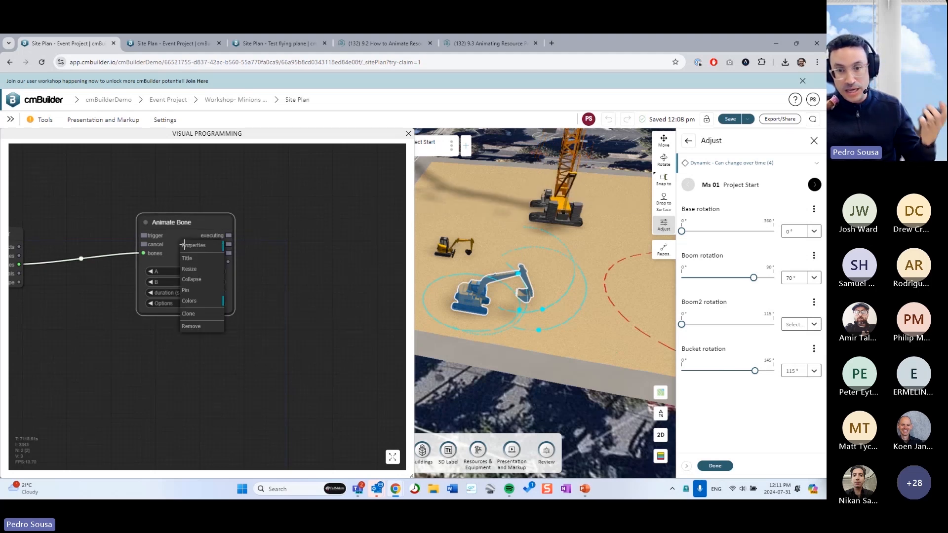
click(188, 314)
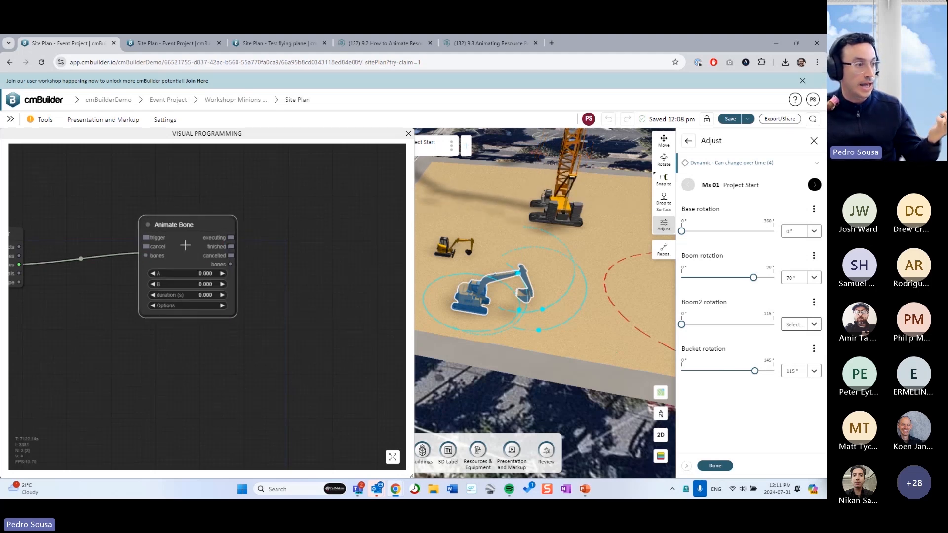
mouse_move(191, 246)
mouse_down()
mouse_move(274, 259)
mouse_move(316, 240)
mouse_up()
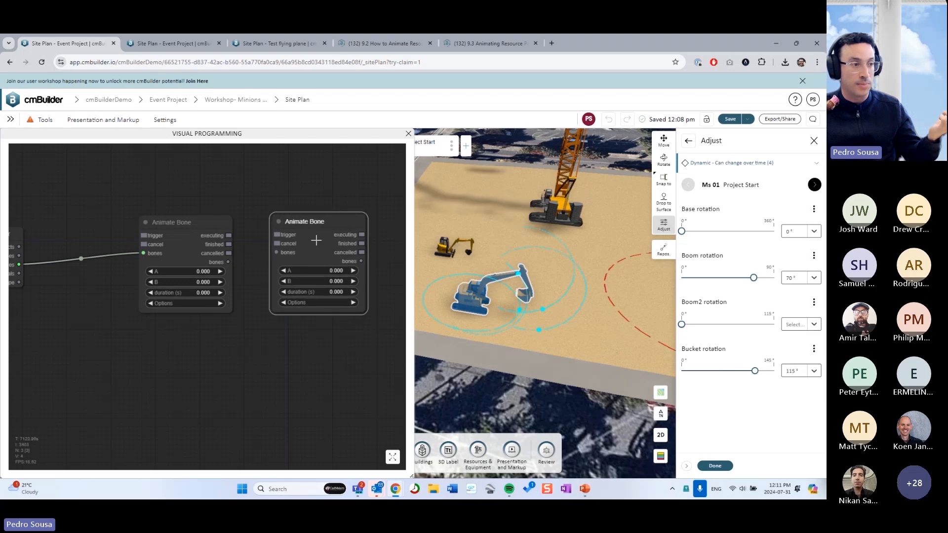
Step: Review the rotation bones offered by the original Animate Bone node, leaving its Options unset
click(229, 349)
click(192, 304)
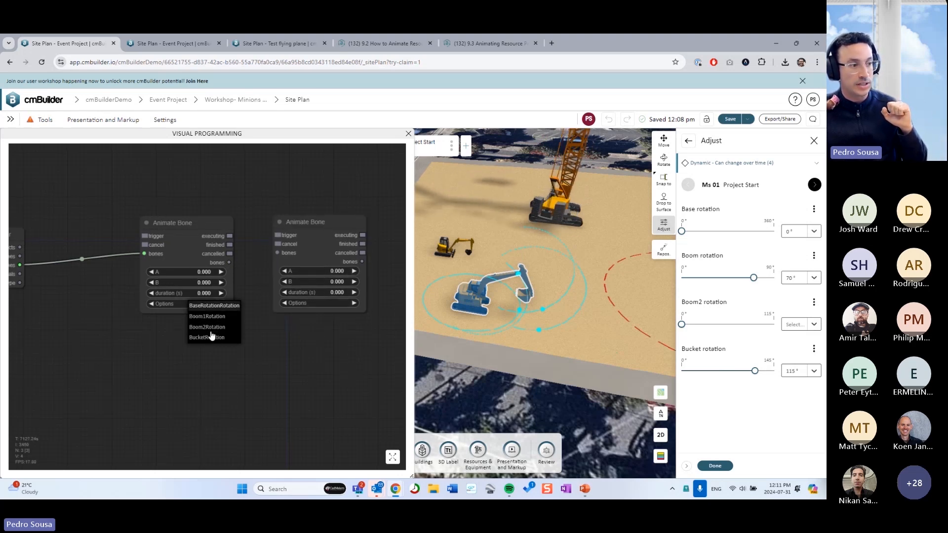
click(341, 375)
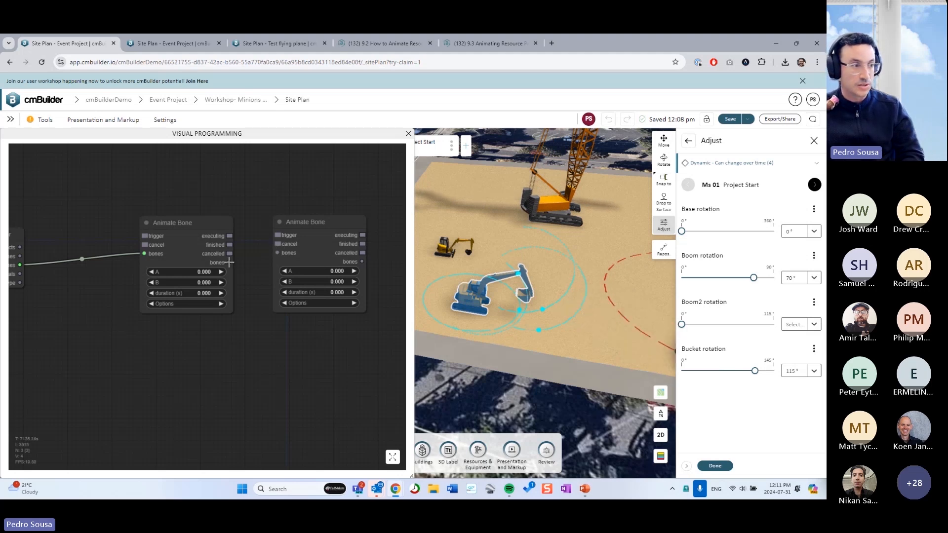
Step: Connect the first Animate Bone node's bones output to the cloned node's bones input and check the clone's Options list
drag(229, 263, 278, 252)
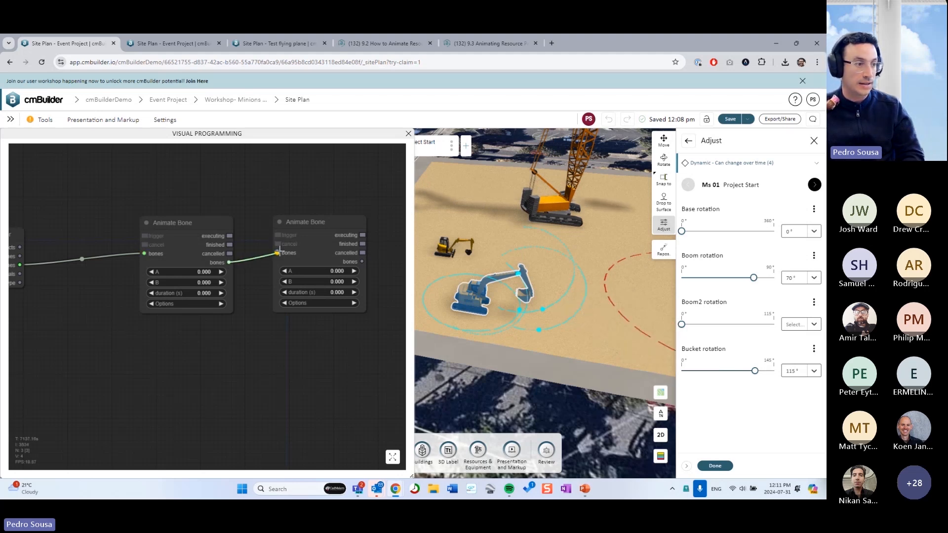
click(307, 303)
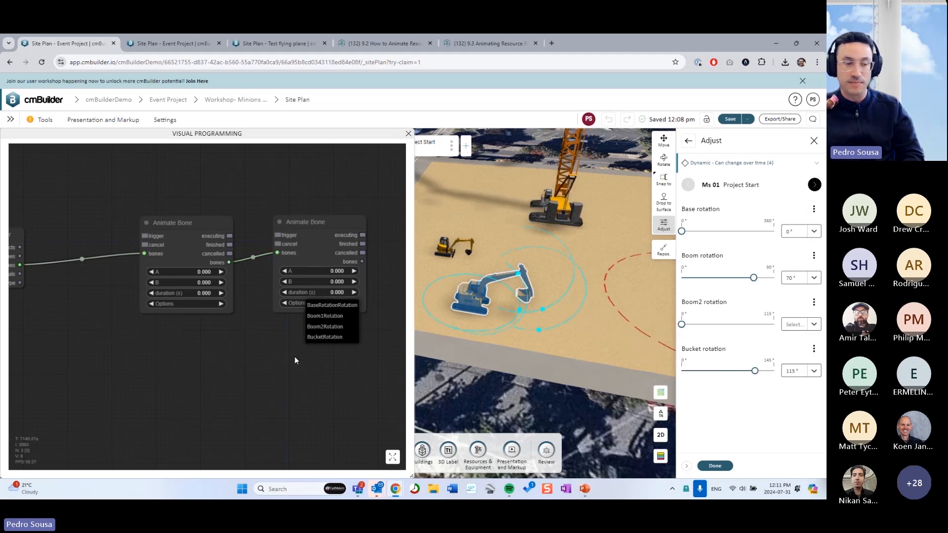
mouse_move(283, 351)
mouse_down()
mouse_move(302, 342)
mouse_move(281, 337)
mouse_up()
scroll(302, 339, down, 1)
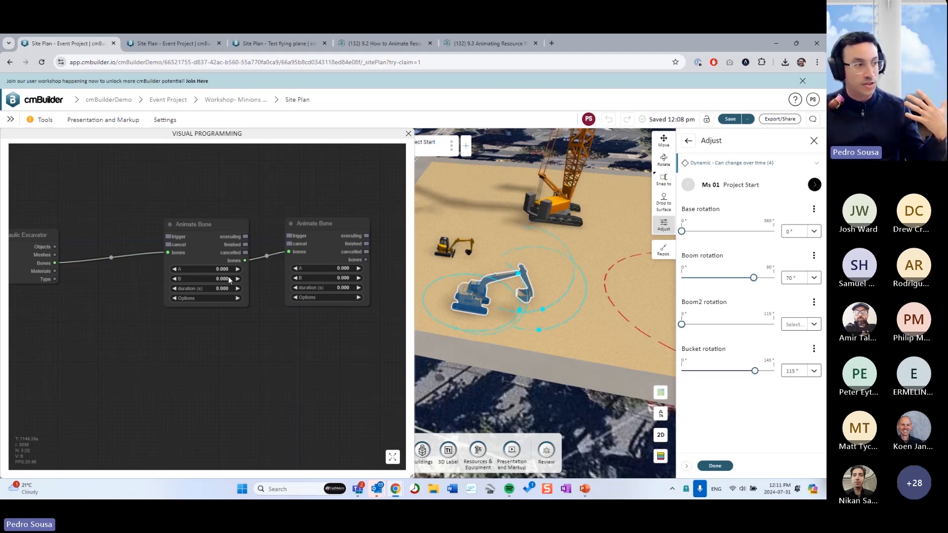
scroll(169, 233, up, 5)
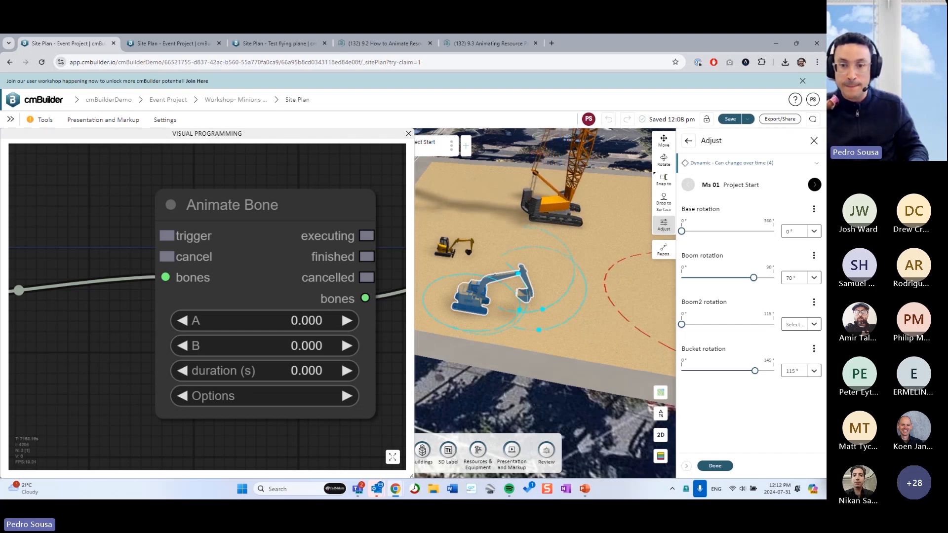
click(73, 230)
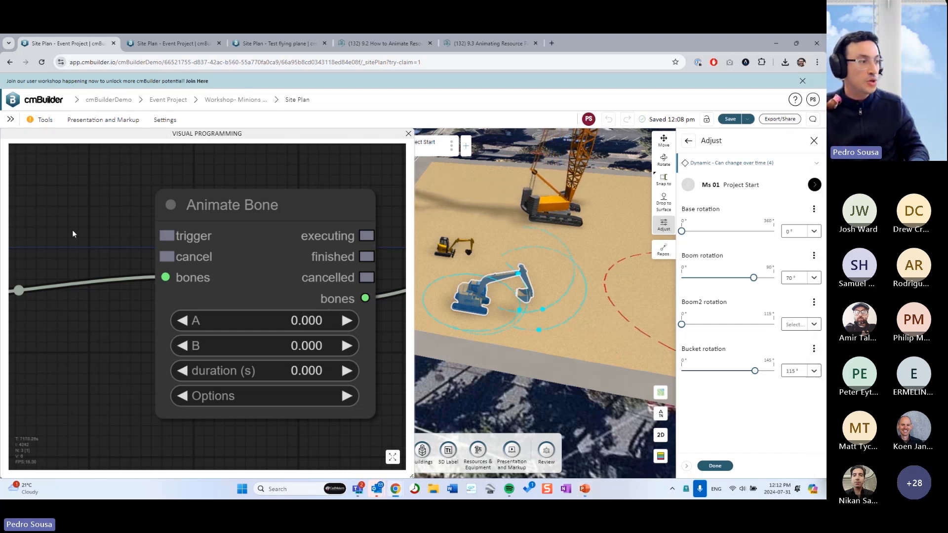
Step: Delete the link between the excavator's Bones output and the first Animate Bone node's bones input, and reconnect the two
scroll(78, 230, down, 8)
drag(123, 337, 210, 356)
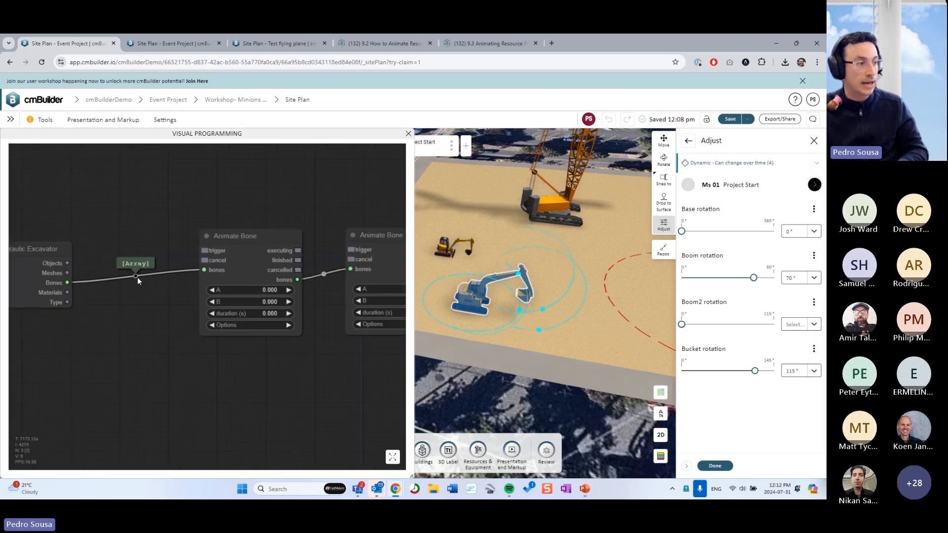
click(135, 277)
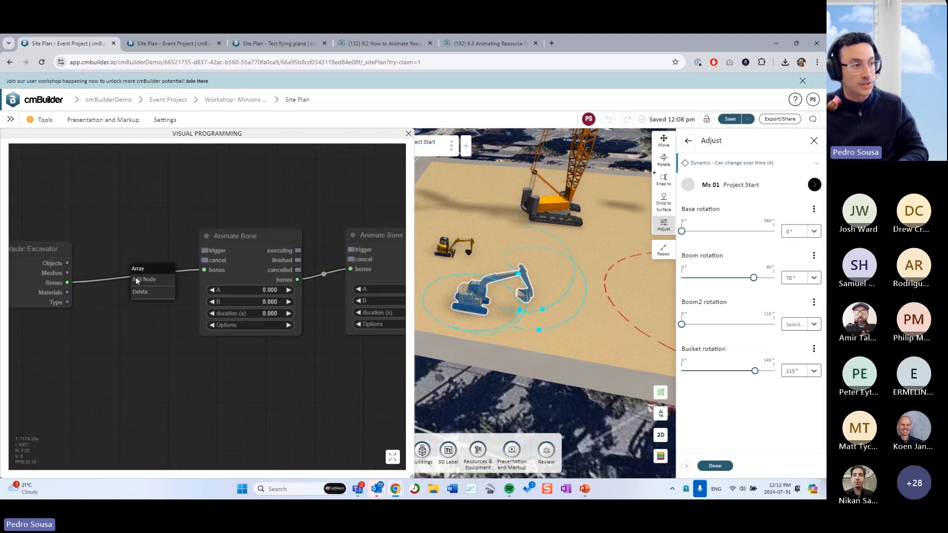
click(141, 292)
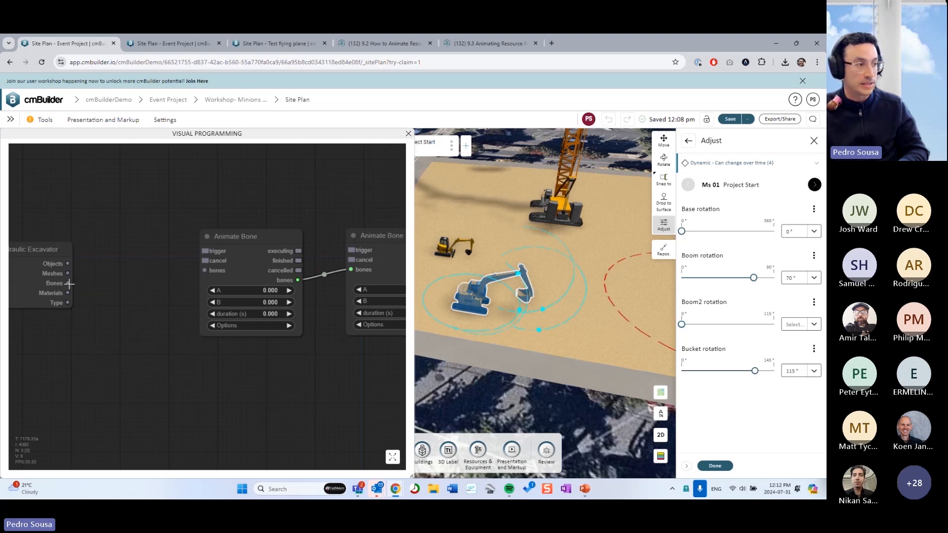
drag(69, 283, 204, 271)
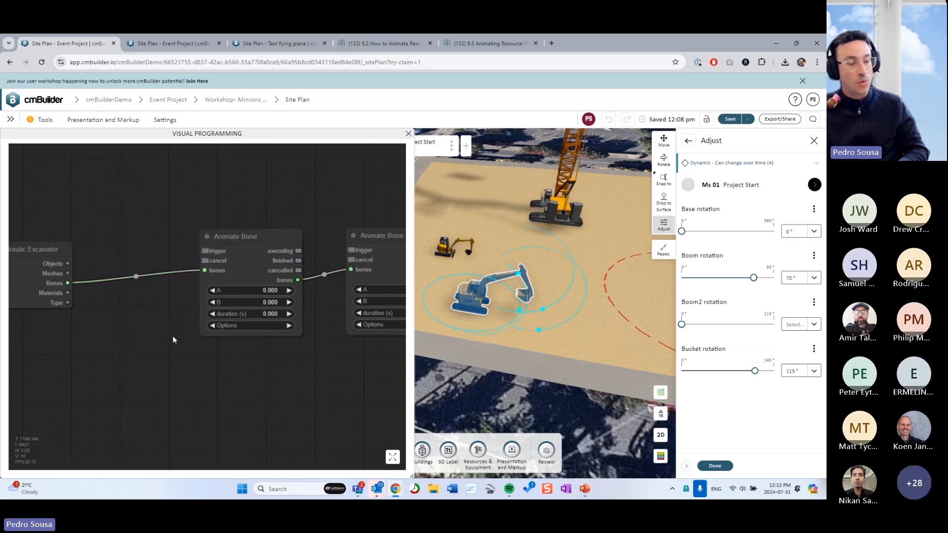
Step: Open the first Animate Bone node's properties, examine the A, B, Duration and Bone fields, and close them
scroll(173, 340, down, 5)
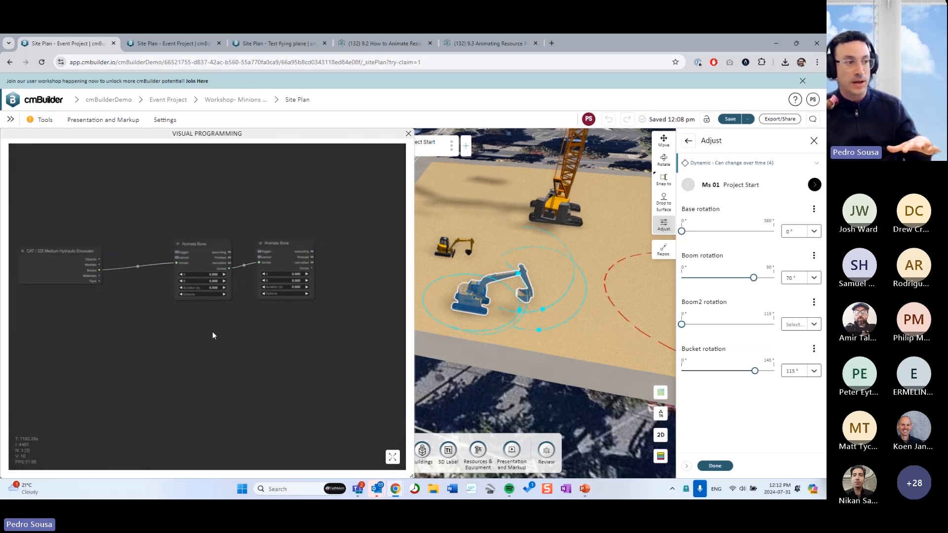
drag(212, 332, 215, 326)
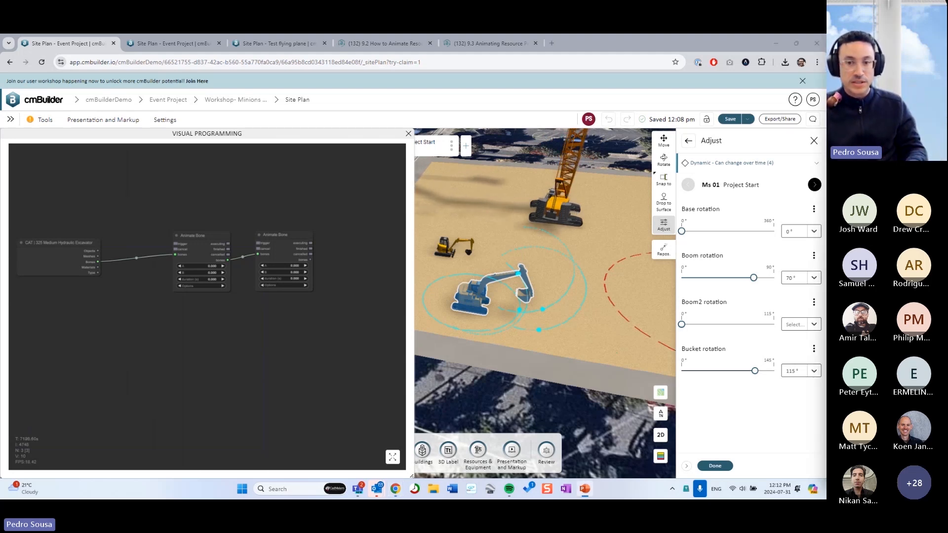
drag(262, 336, 324, 341)
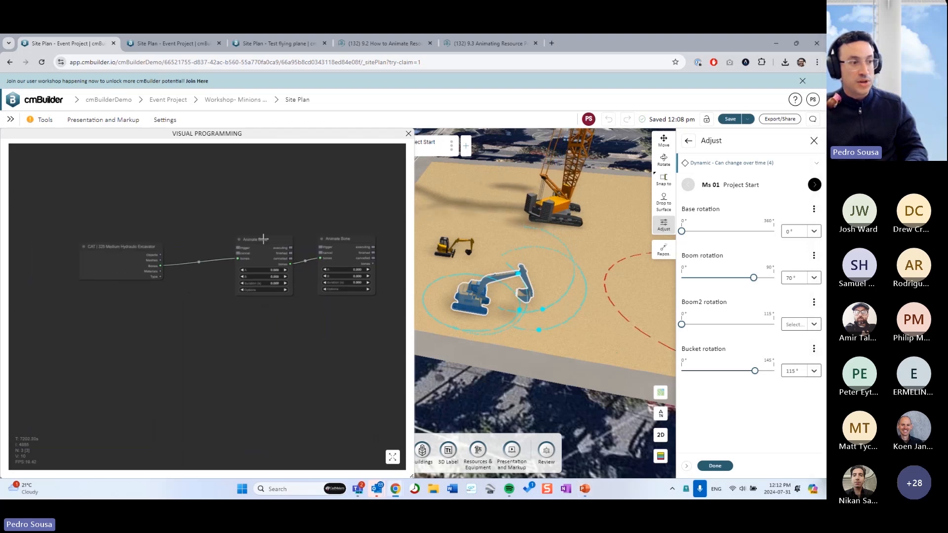
scroll(264, 239, up, 1)
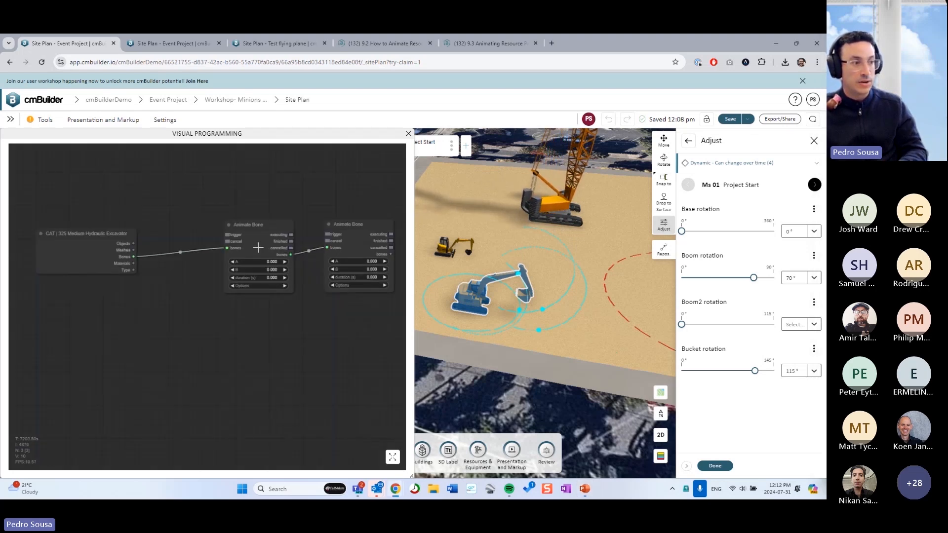
click(258, 247)
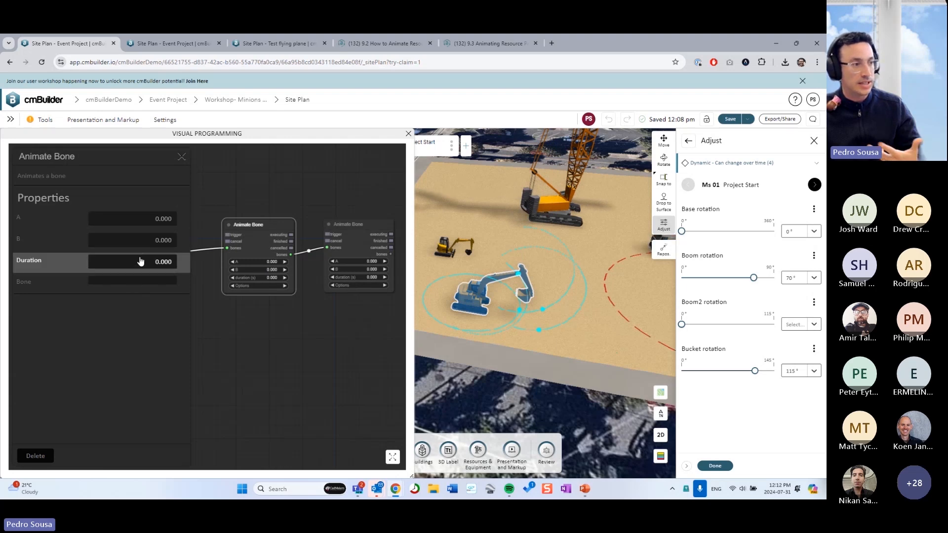
click(182, 157)
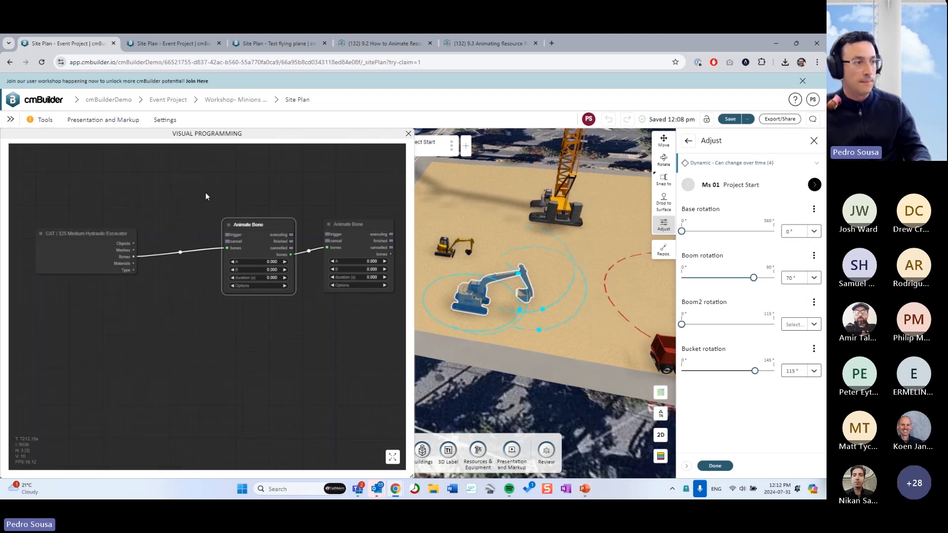
Step: Search for "delay", add the events/delay node, and place it below the existing nodes
double_click(205, 194)
text(delay)
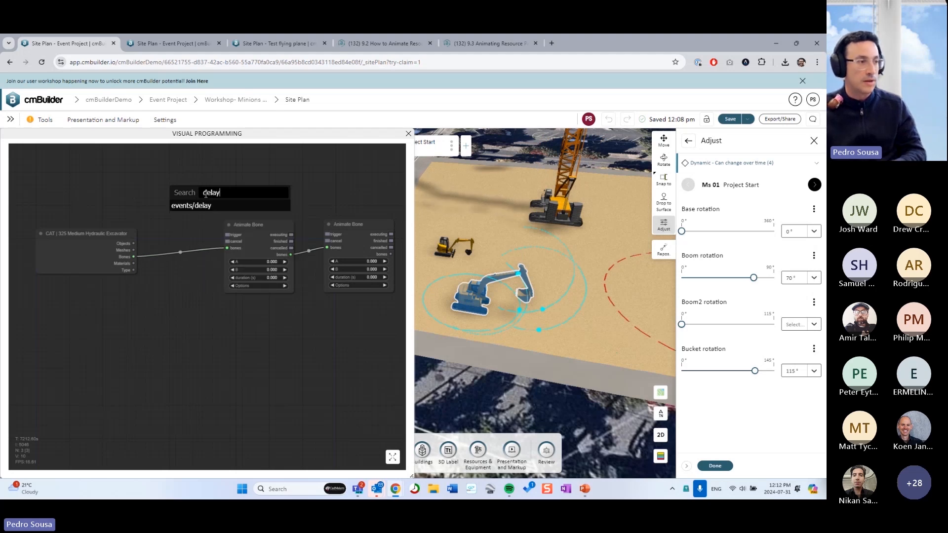
key(Return)
drag(232, 191, 203, 341)
drag(262, 341, 155, 322)
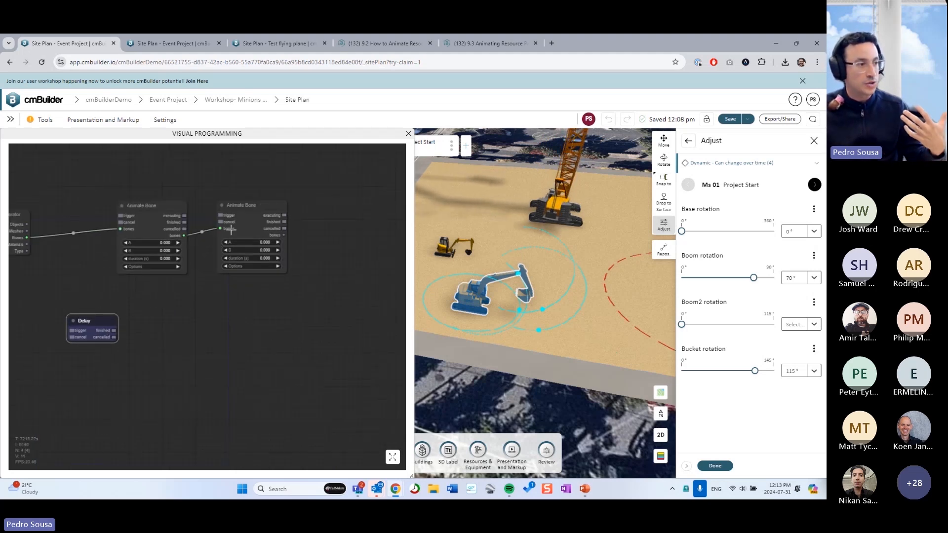
Step: Move the second Animate Bone node farther from the first and connect the first node's finished output to its trigger input
drag(242, 206, 285, 211)
scroll(185, 223, up, 2)
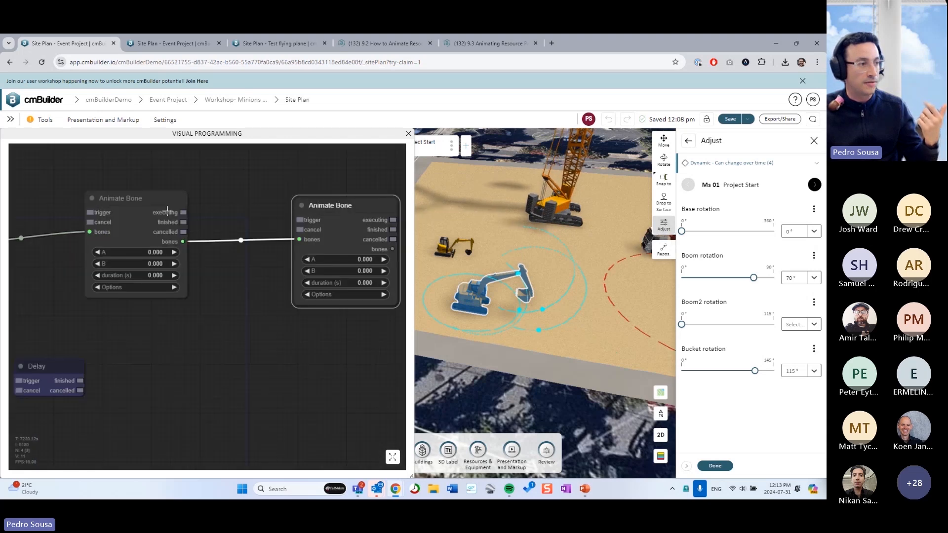
click(188, 215)
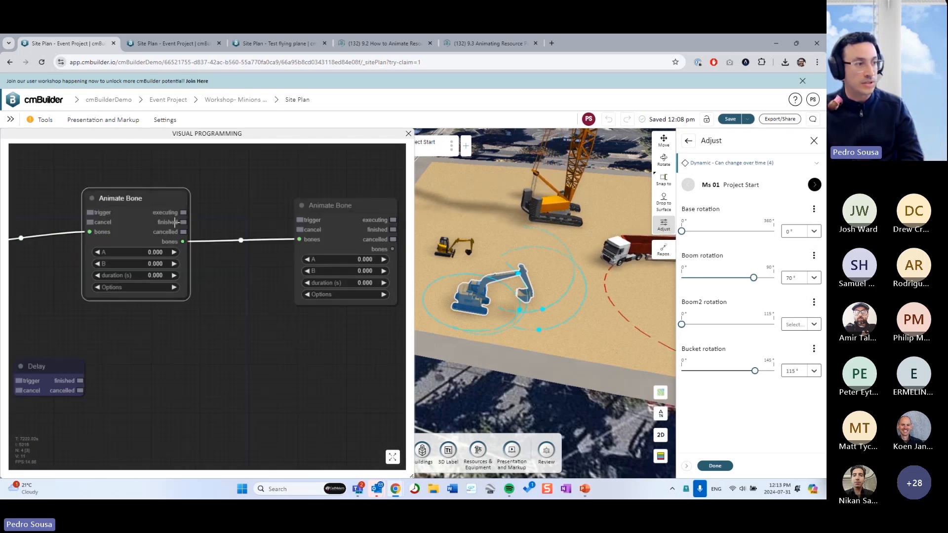
drag(183, 222, 350, 220)
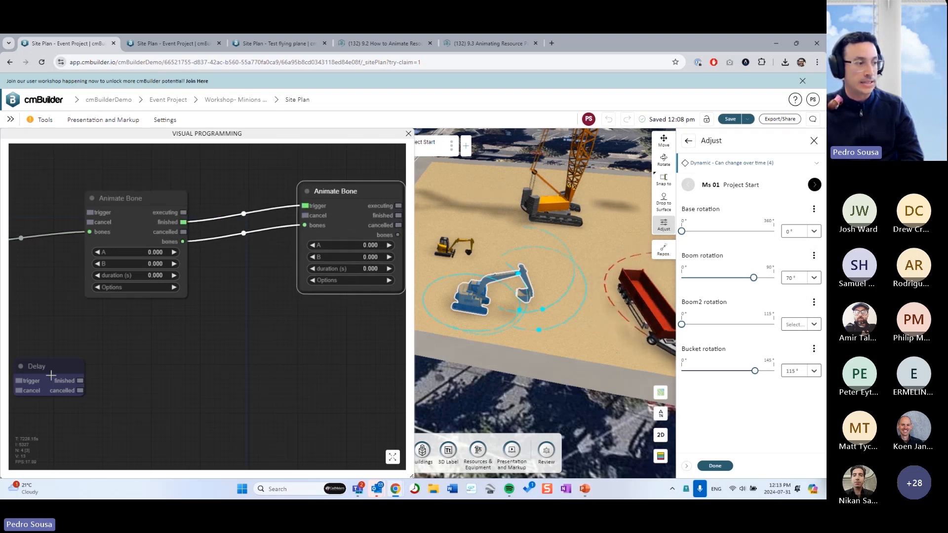
Step: Bring the Delay node between the two Animate Bone nodes and delete their direct finished-to-trigger link
drag(50, 384, 235, 316)
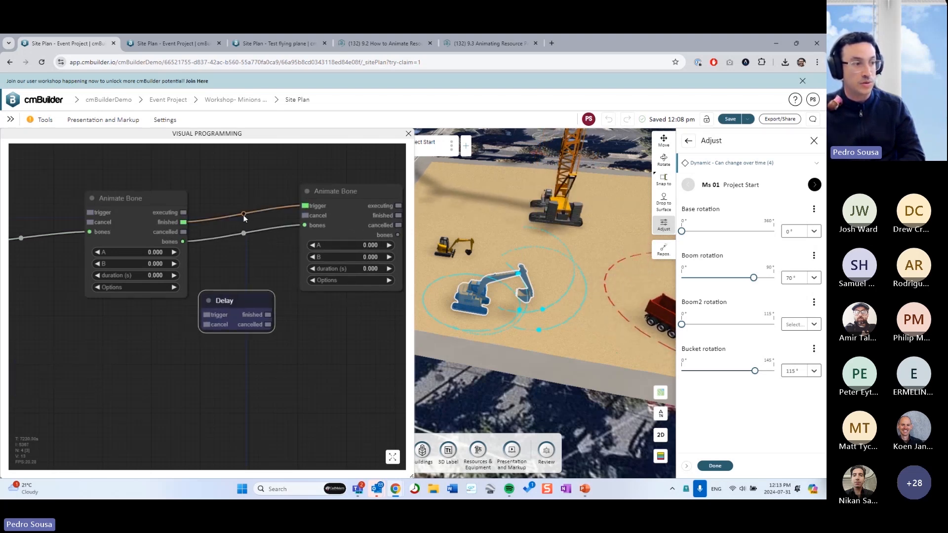
click(244, 214)
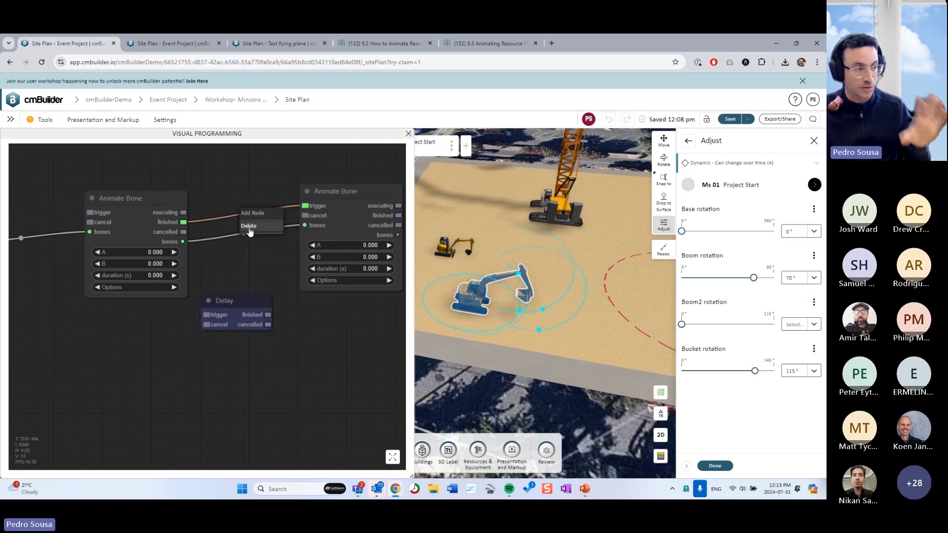
click(249, 227)
Step: Place the Delay node above the gap between the Animate Bone nodes and route the first node's finished output through it to the second's trigger
drag(245, 300, 250, 170)
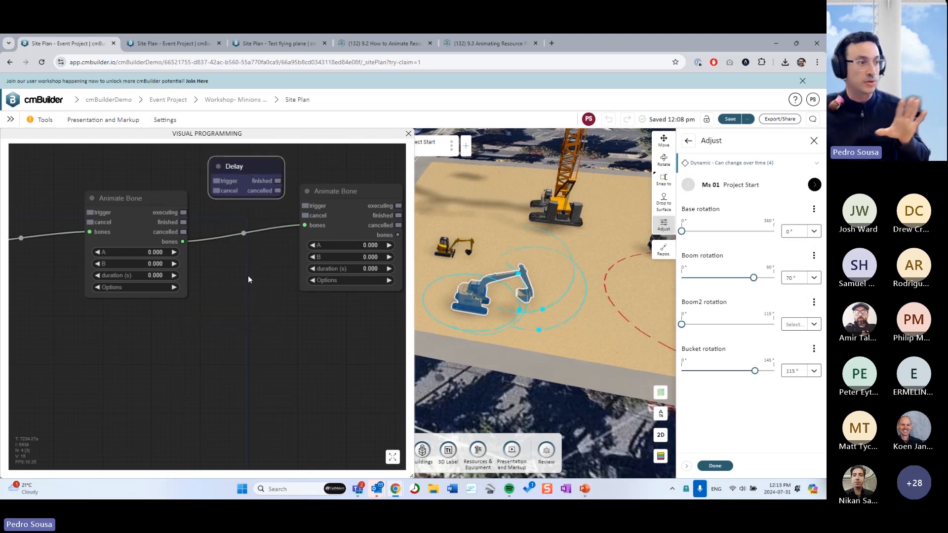
drag(248, 279, 234, 323)
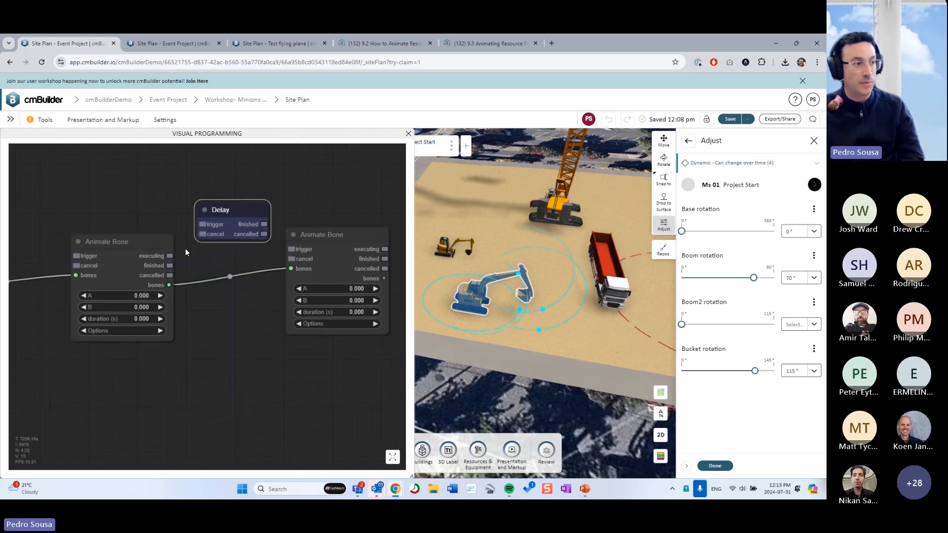
drag(170, 266, 201, 226)
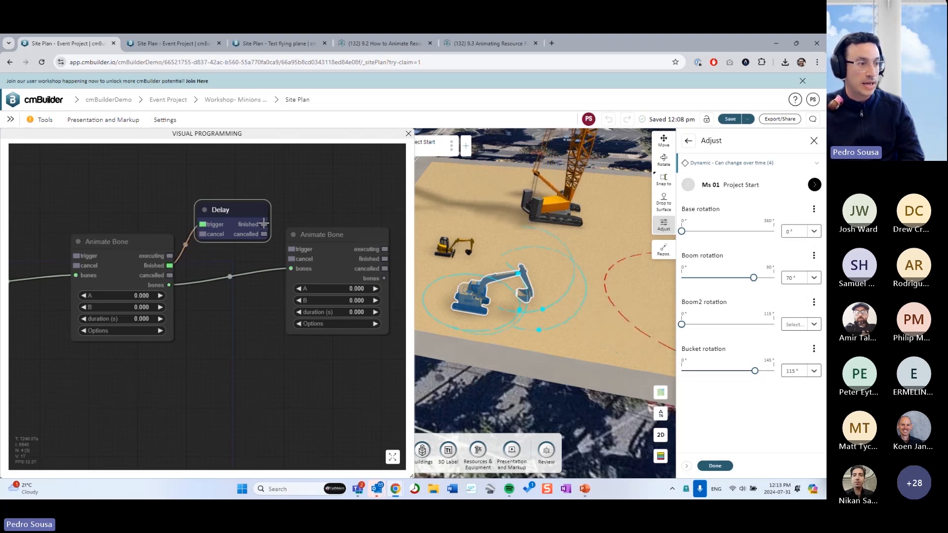
drag(264, 224, 290, 249)
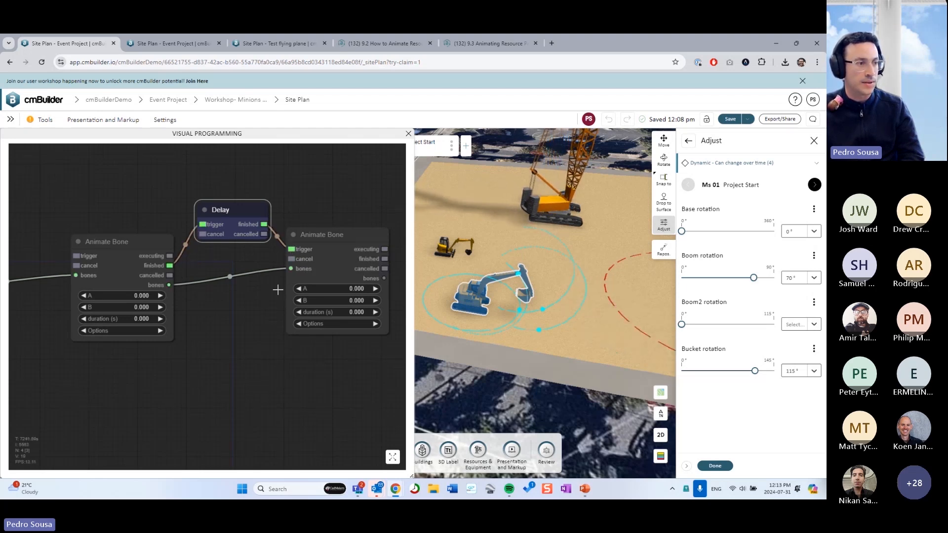
Step: Check the Delay node's time property, and shift the Delay and second Animate Bone nodes slightly farther from the first Animate Bone
double_click(231, 226)
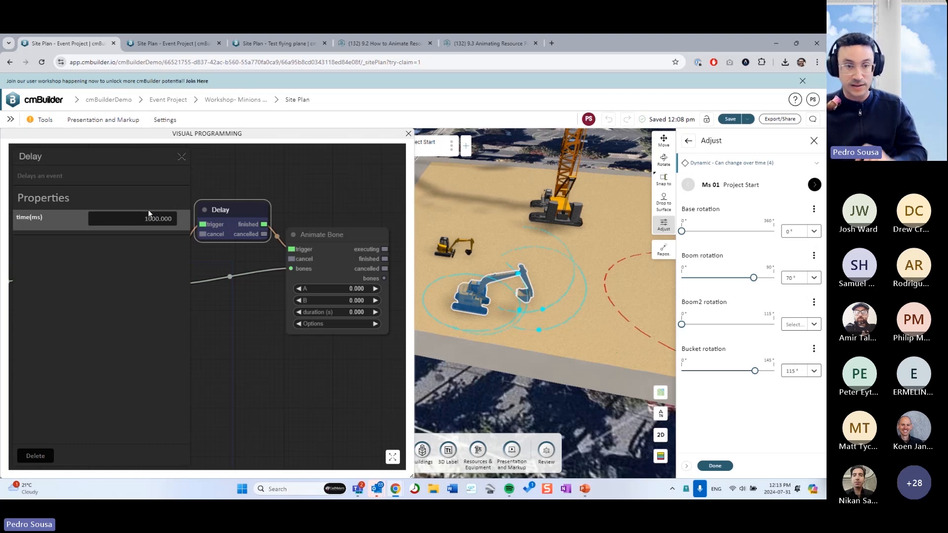
click(182, 156)
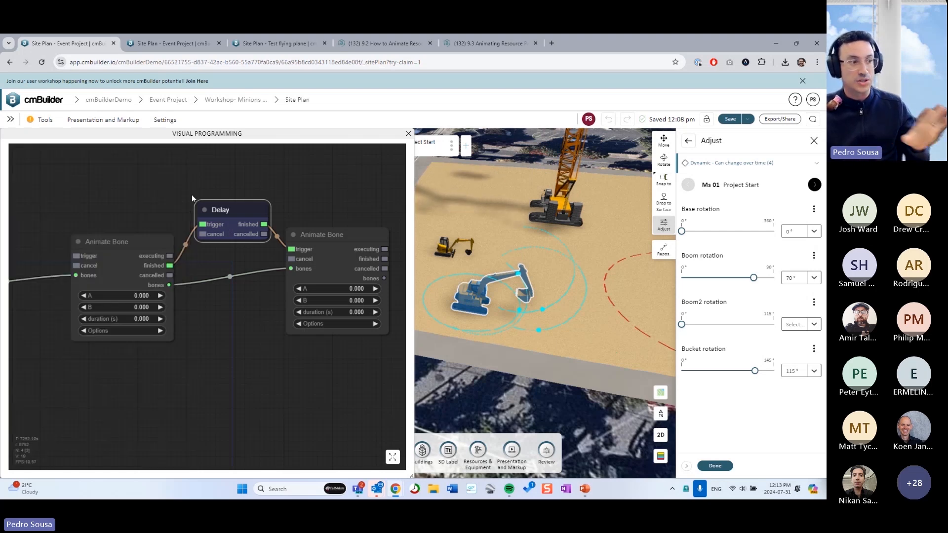
drag(248, 213, 258, 201)
drag(334, 252, 344, 255)
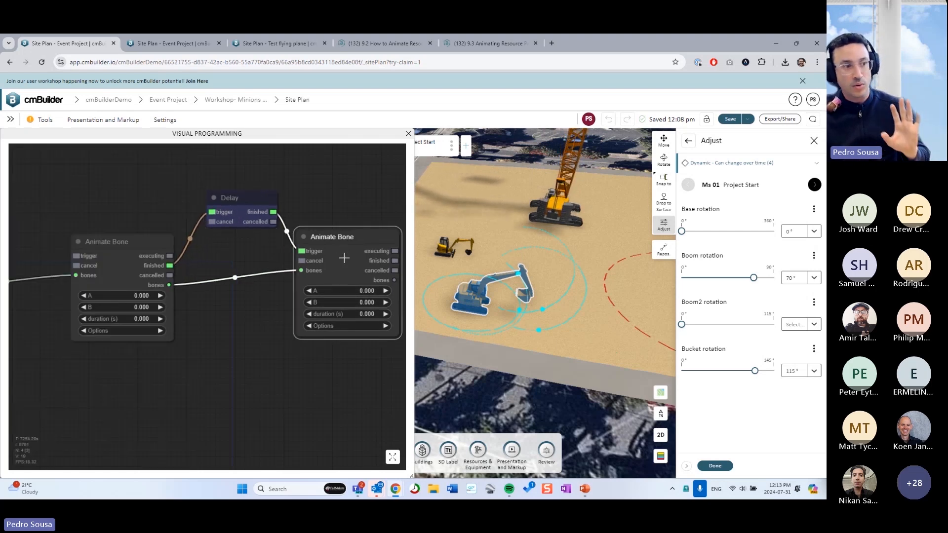
scroll(221, 371, down, 1)
scroll(203, 351, down, 1)
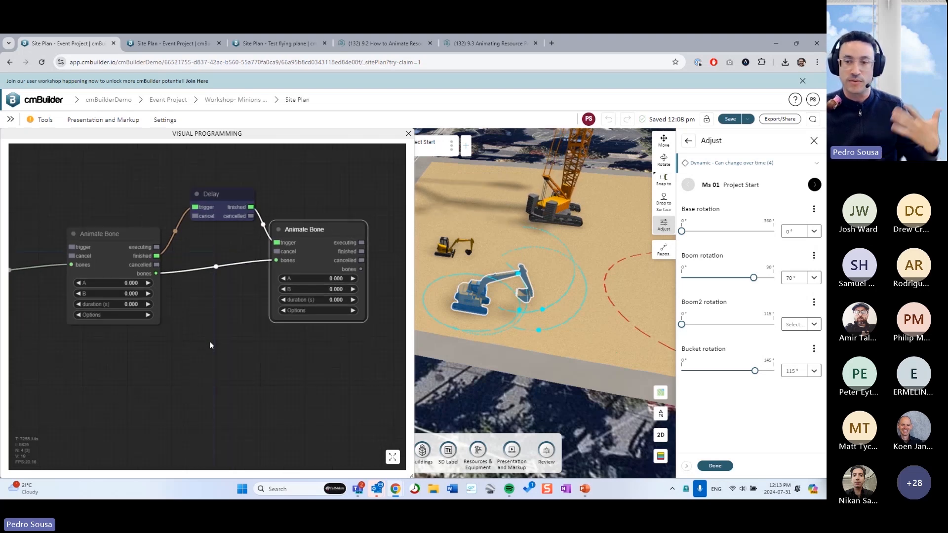
drag(209, 341, 197, 348)
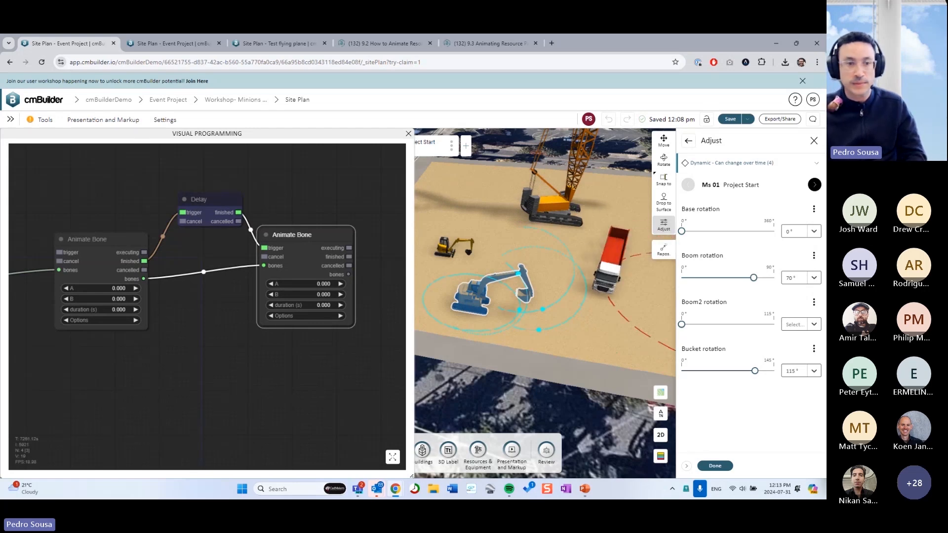
scroll(281, 351, down, 2)
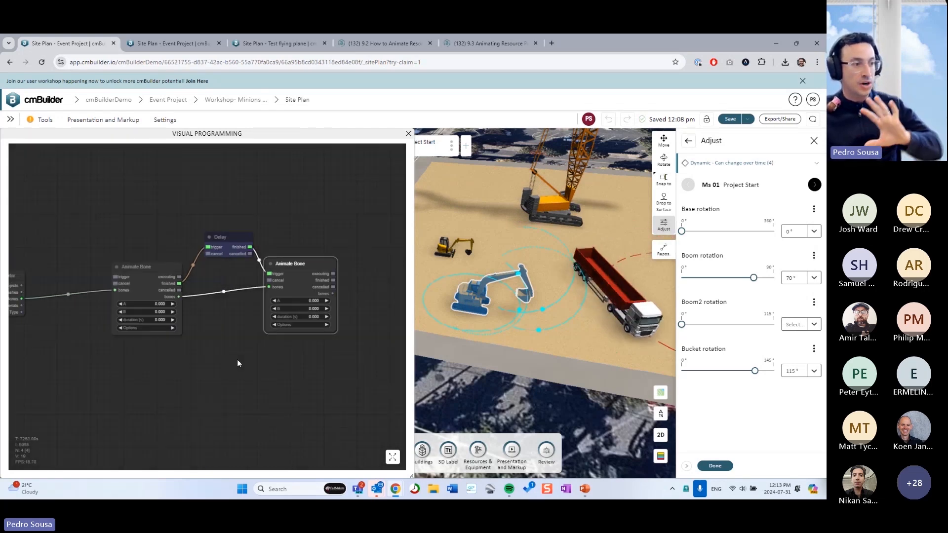
drag(237, 359, 256, 349)
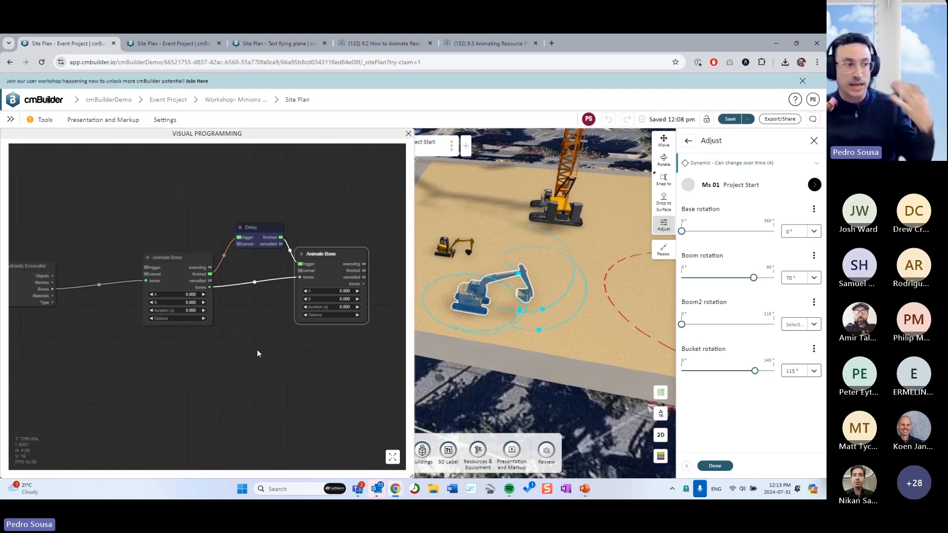
scroll(257, 350, up, 1)
drag(239, 334, 179, 337)
scroll(247, 343, down, 2)
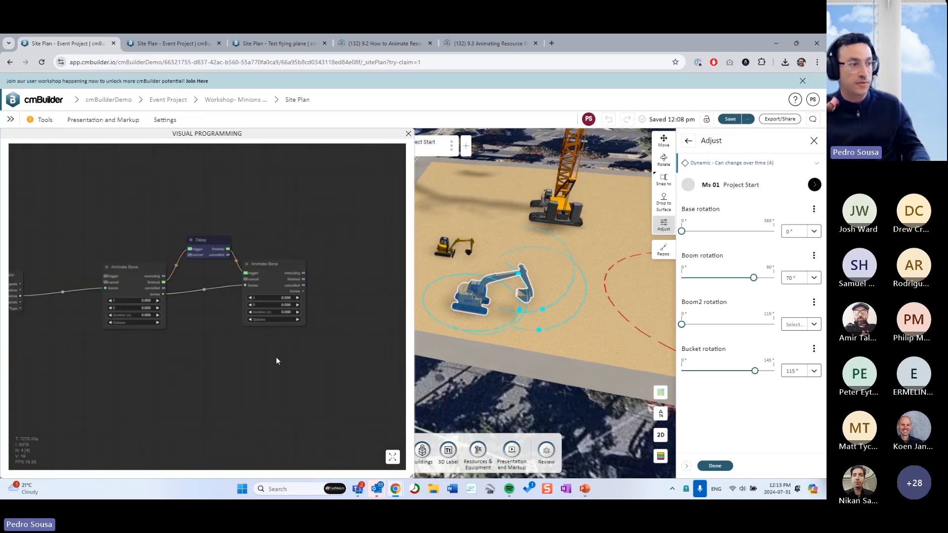
Step: Clone the Delay node and both Animate Bone nodes together, and place the copies below the originals
ctrl+drag(328, 384, 134, 238)
right_click(272, 285)
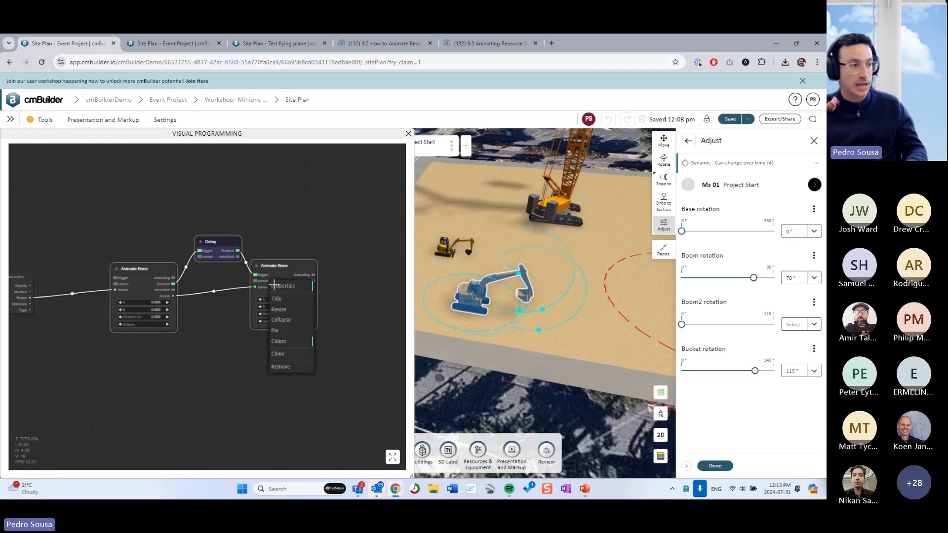
click(288, 358)
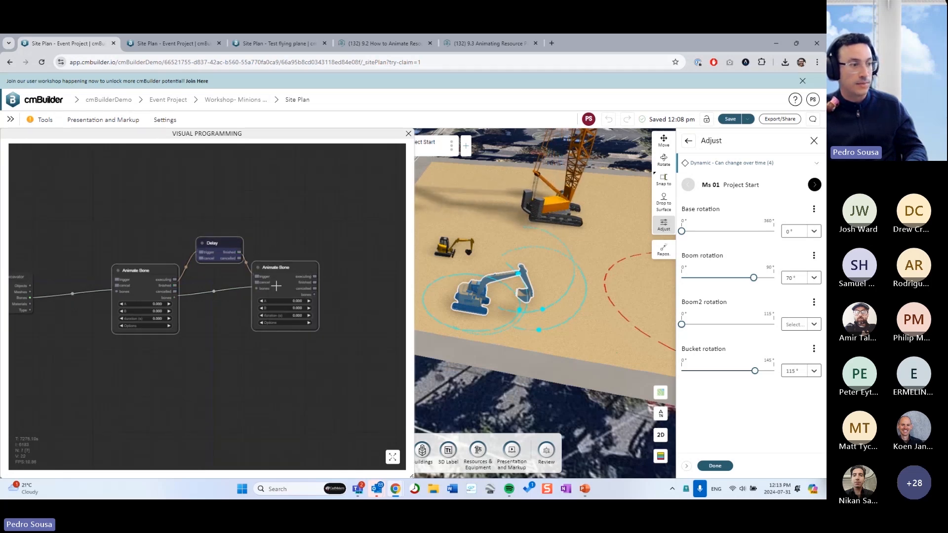
mouse_move(276, 284)
mouse_down()
mouse_move(284, 373)
mouse_move(276, 397)
mouse_move(258, 389)
mouse_up()
click(307, 346)
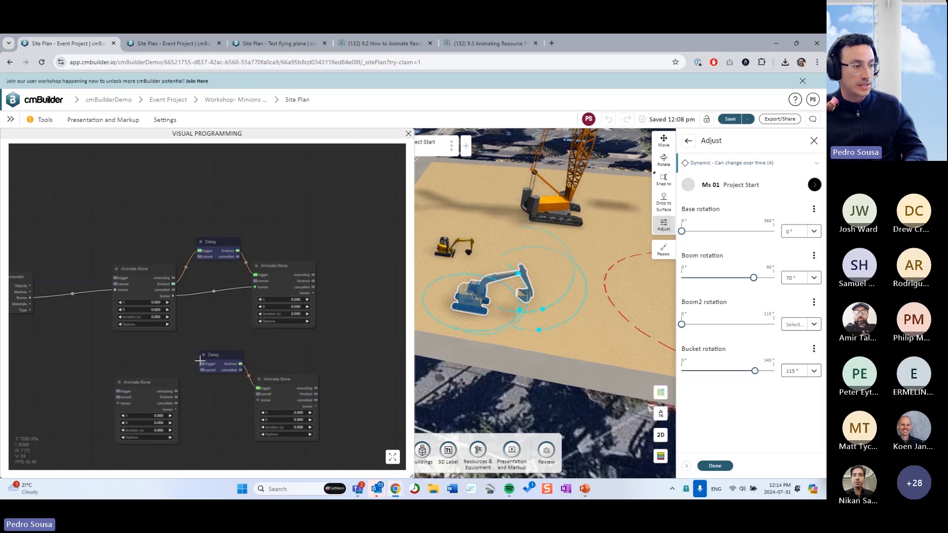
Step: Link the copied first Animate Bone's finished output to the copied Delay's trigger, and delete the three copied nodes
drag(198, 374, 180, 393)
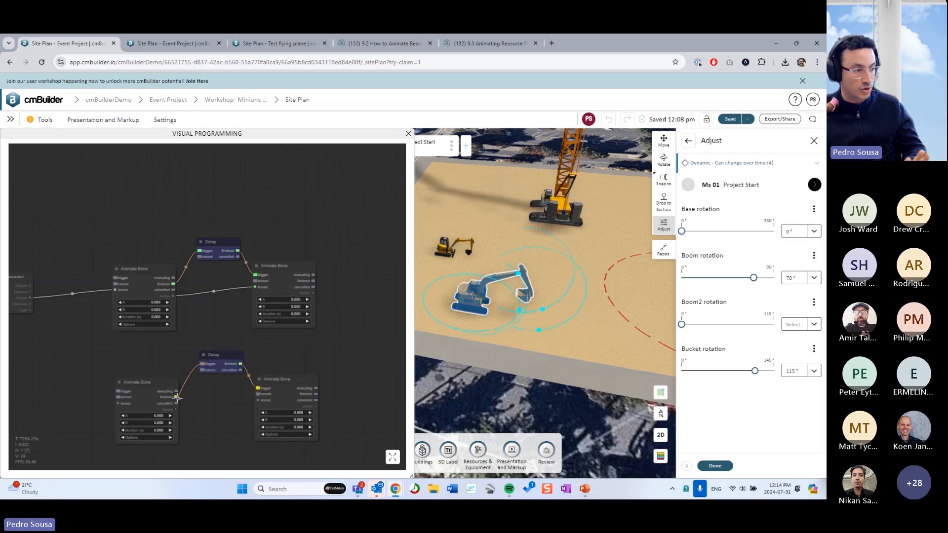
drag(240, 414, 261, 401)
drag(339, 449, 137, 337)
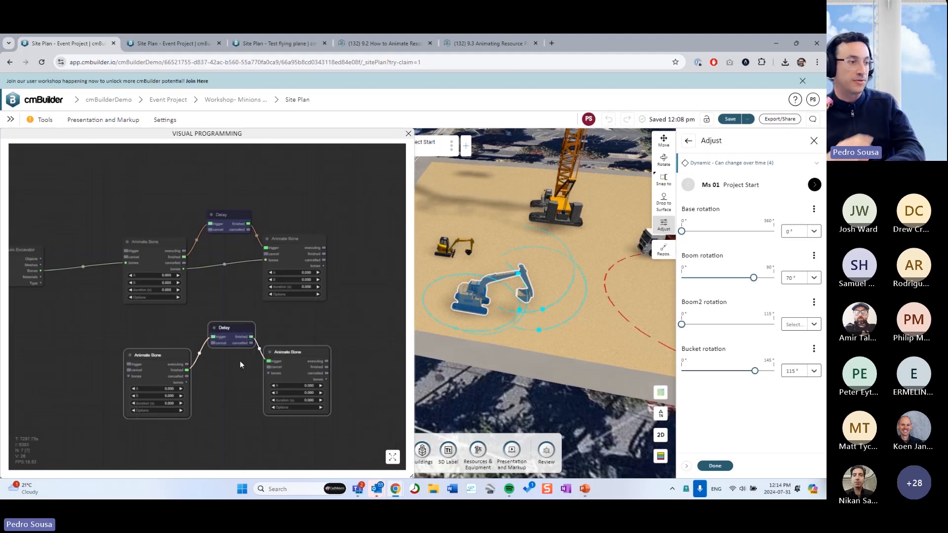
key(Delete)
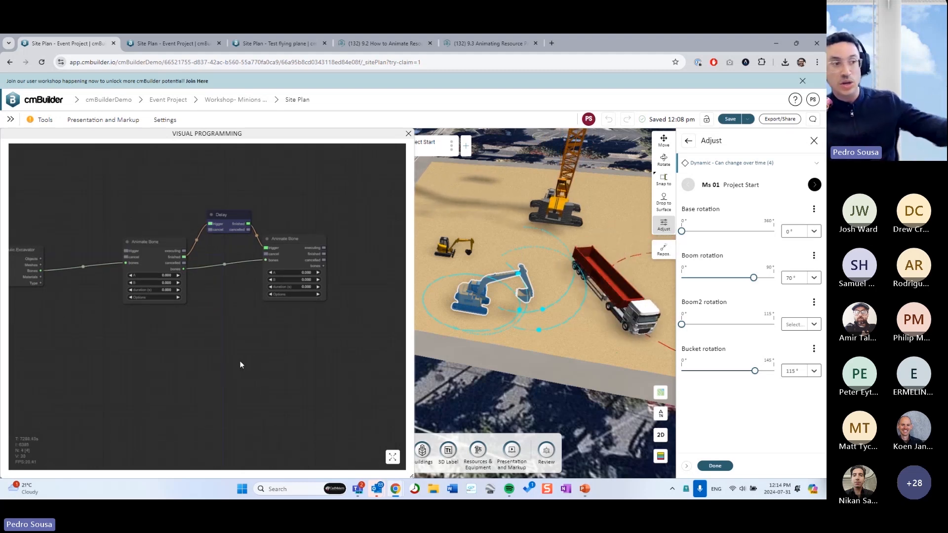
Step: Select the three linked nodes, and create a new visual programming graph from scratch for the CAT 305 CR Mini Excavator
drag(343, 361, 140, 208)
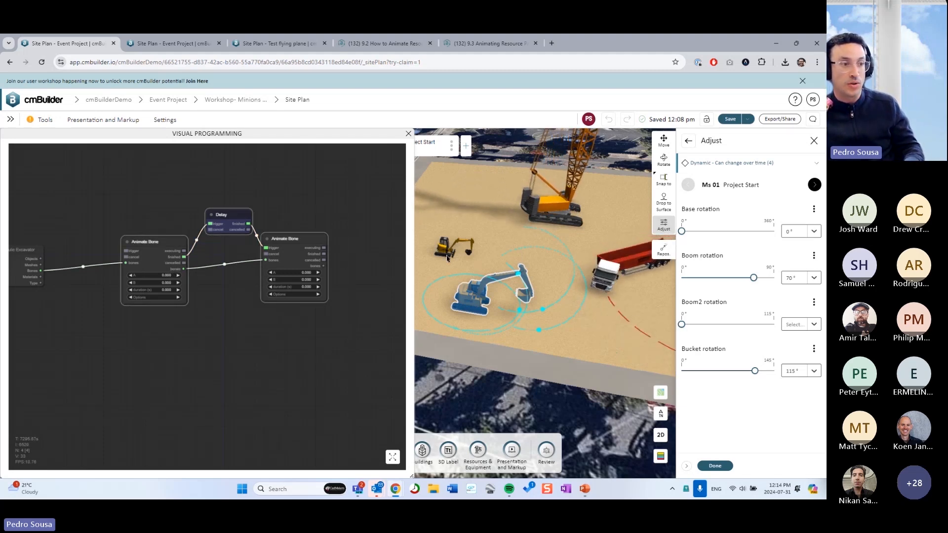
click(446, 258)
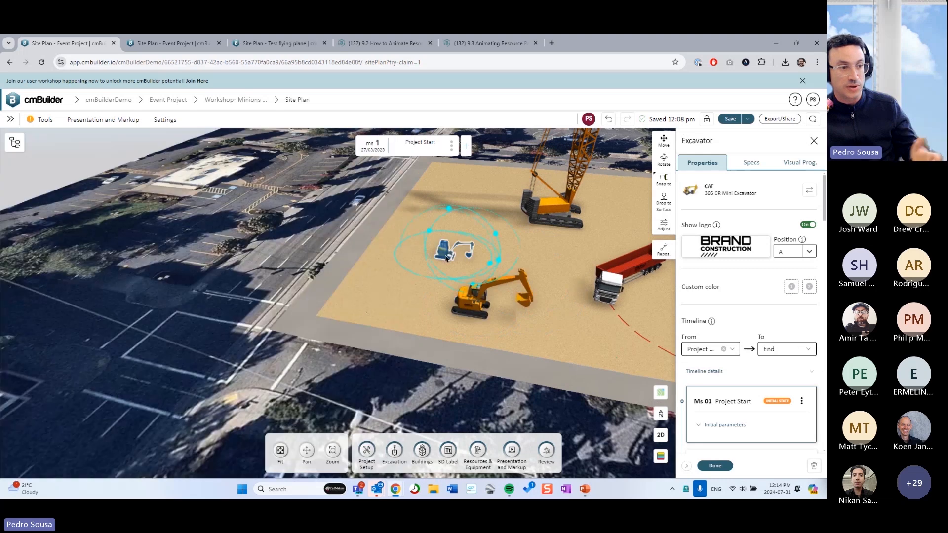
click(799, 163)
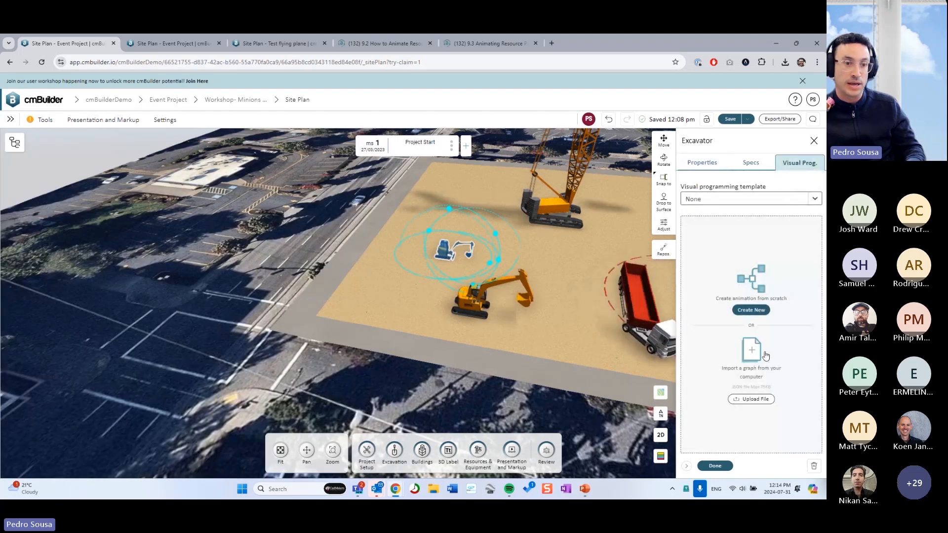
click(751, 309)
double_click(238, 257)
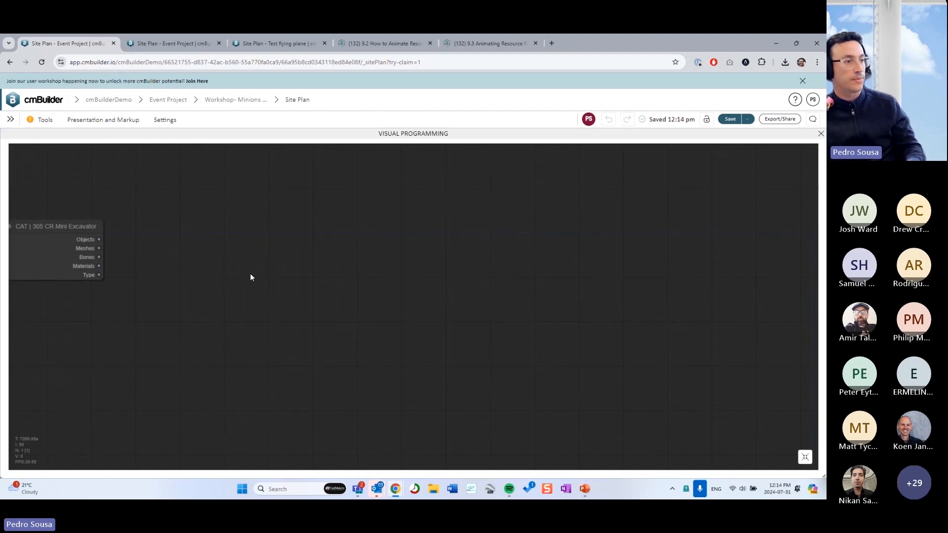
scroll(251, 278, down, 2)
scroll(284, 278, up, 2)
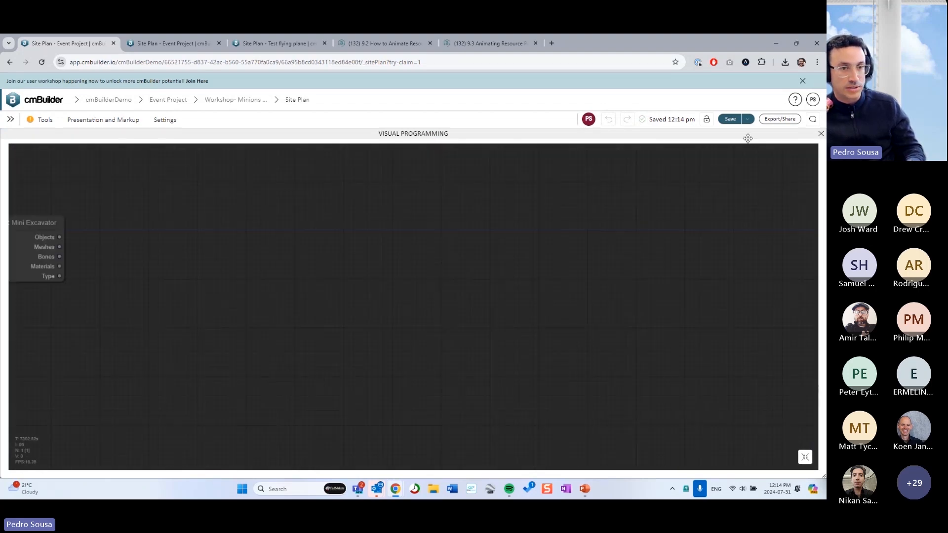
click(821, 134)
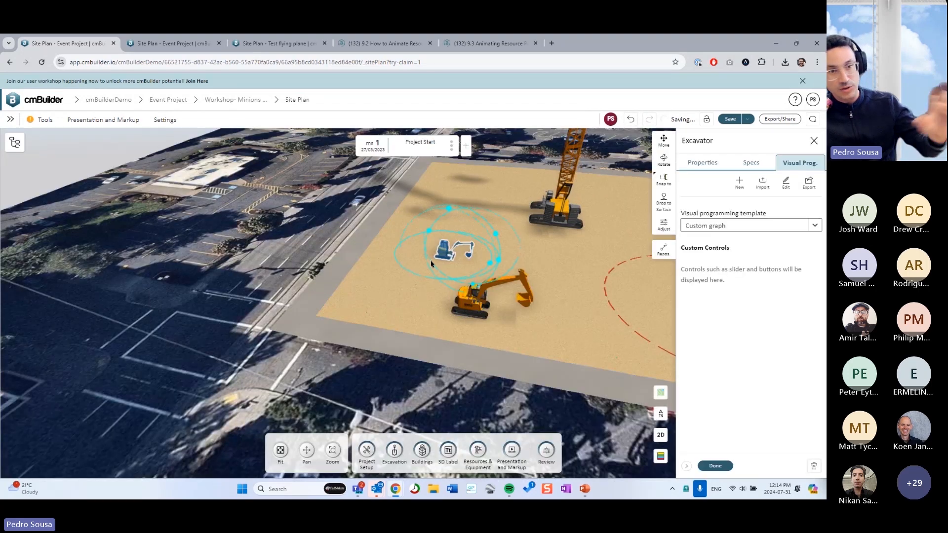
Step: Reopen the custom visual programming graph of the larger excavator for editing
click(482, 298)
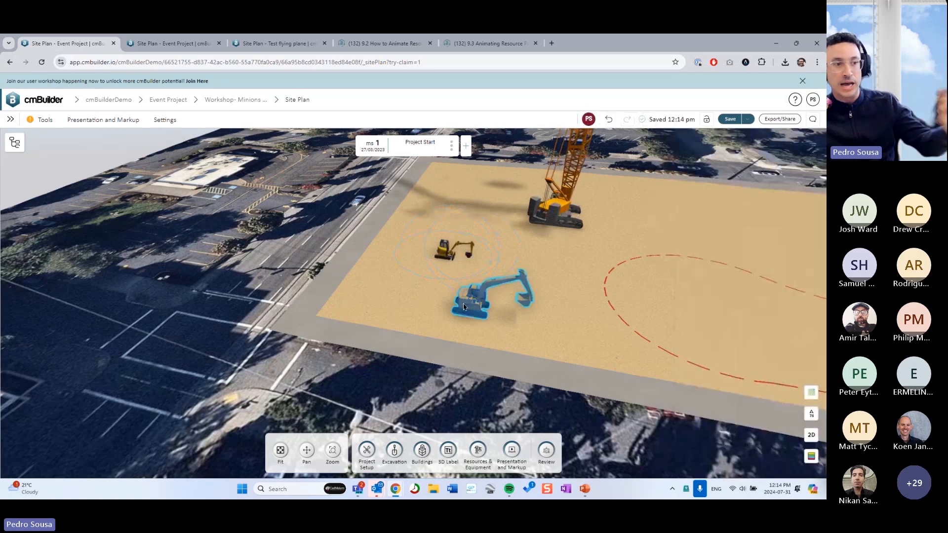
click(798, 162)
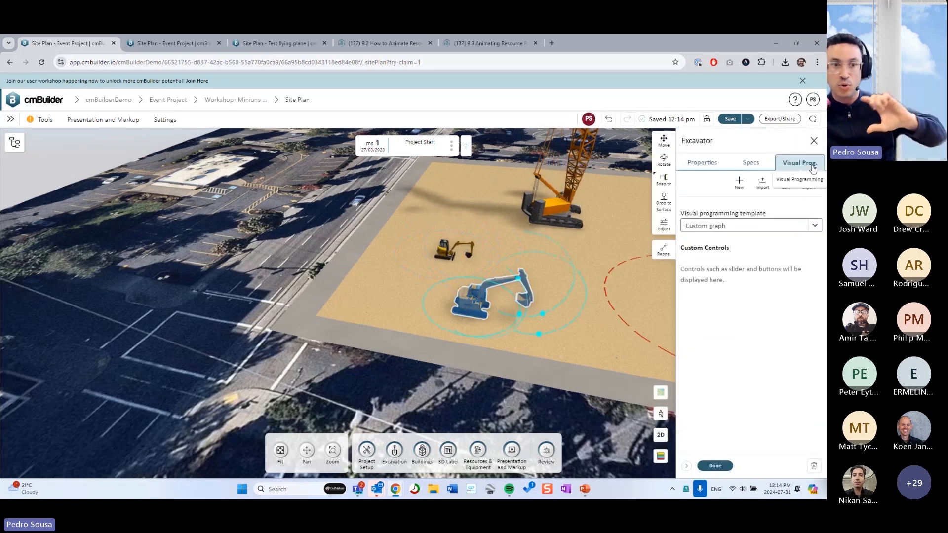
click(790, 187)
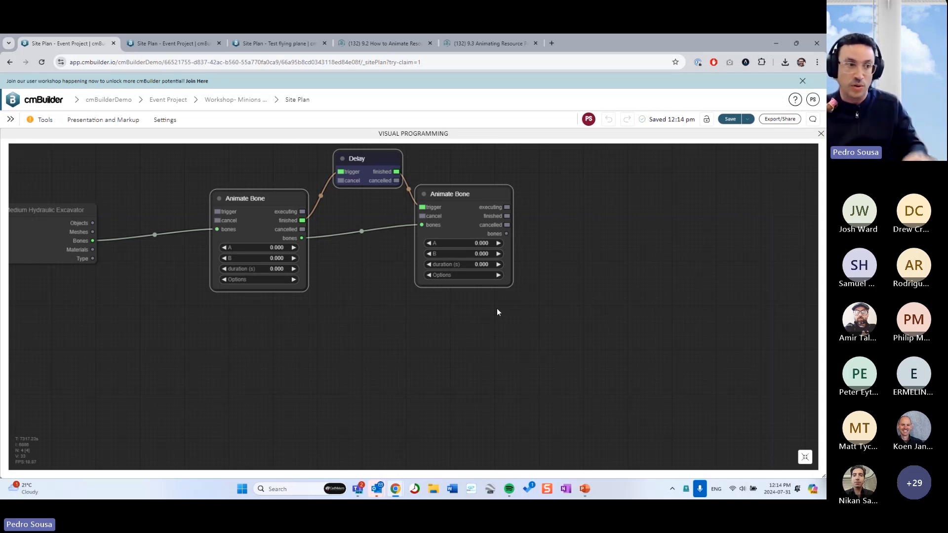
drag(561, 256, 558, 309)
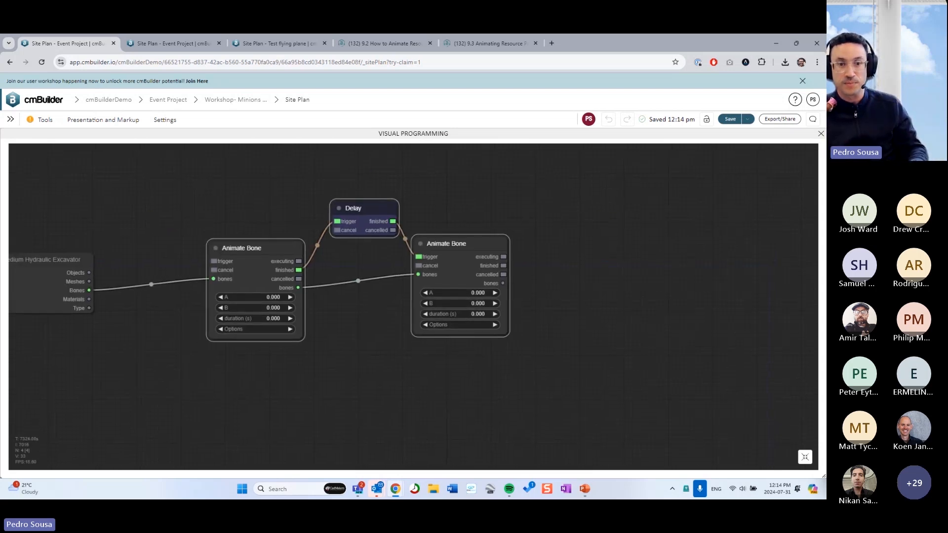
Step: Switch to PowerPoint and present the Node Examples slide full screen without the presenter view
key(alt+Tab)
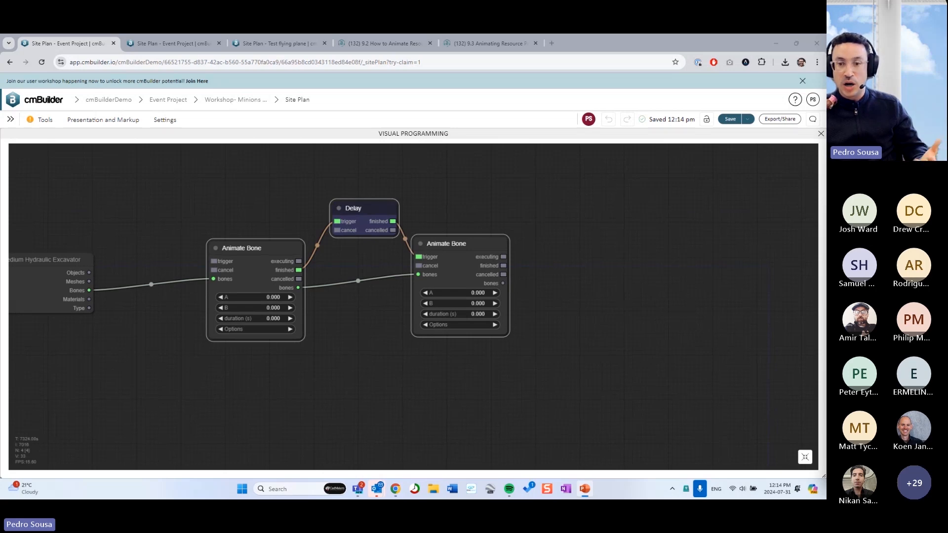
key(shift+F5)
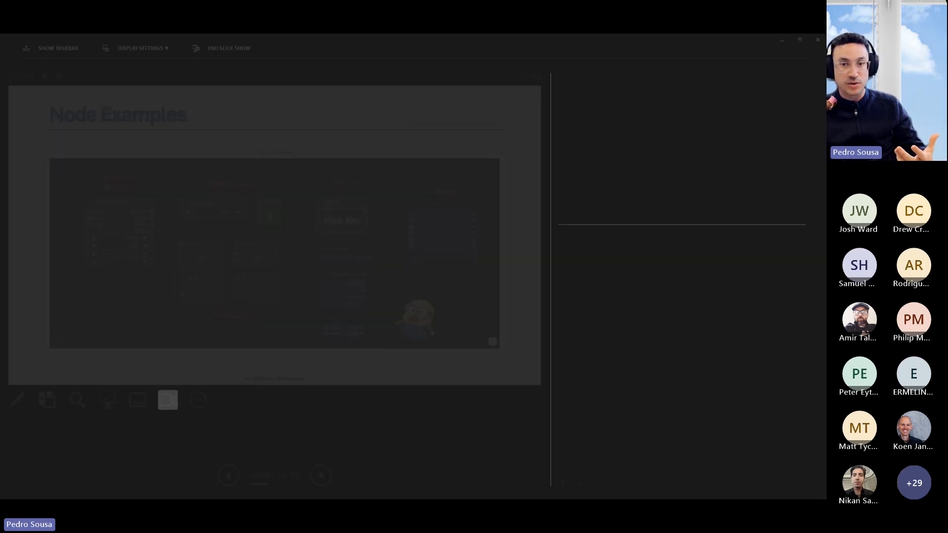
click(148, 48)
click(148, 67)
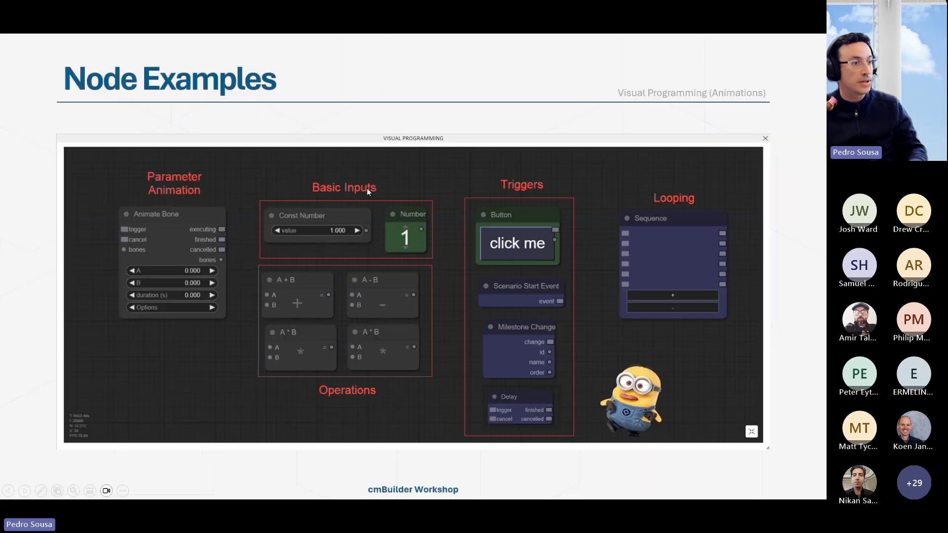
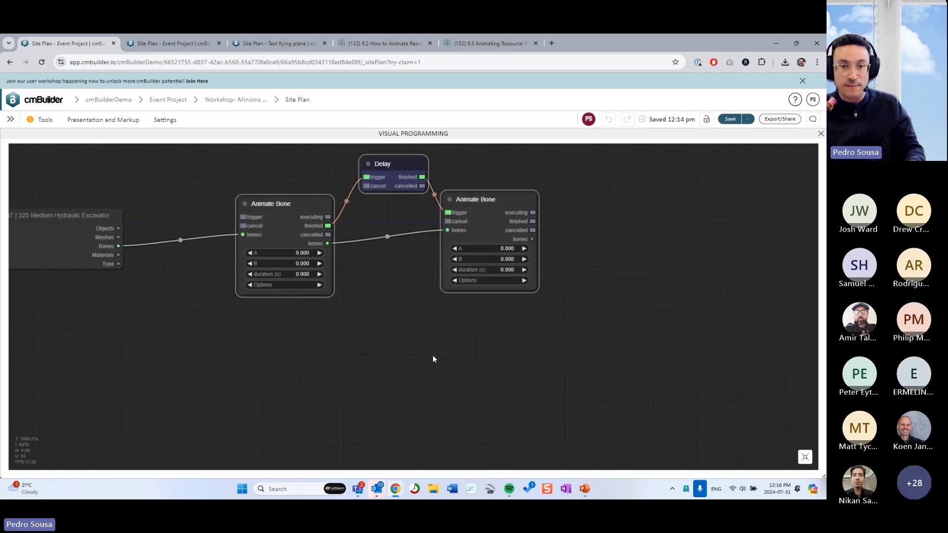
Step: Shrink the graph editor to sit beside the 3D site, and set the first Animate Bone's option to BaseRotationRotation
click(414, 340)
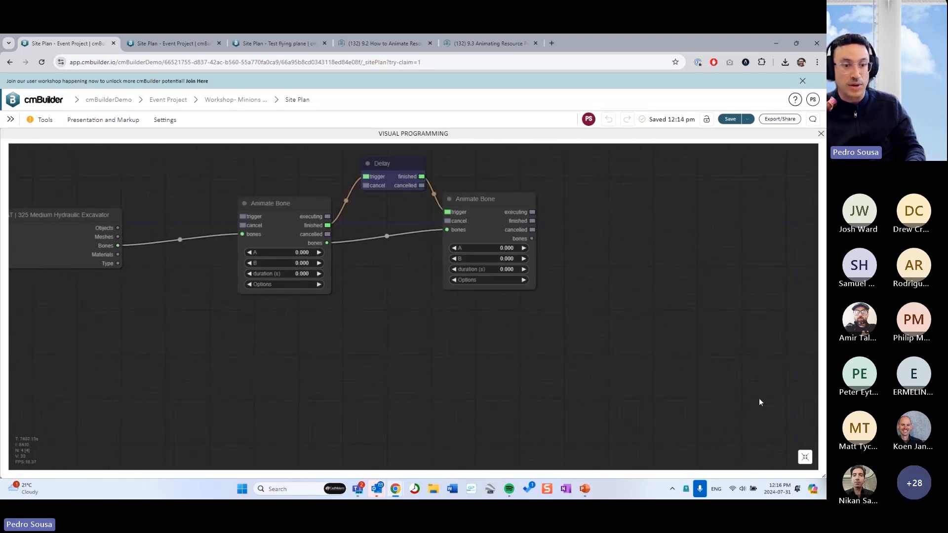
click(805, 456)
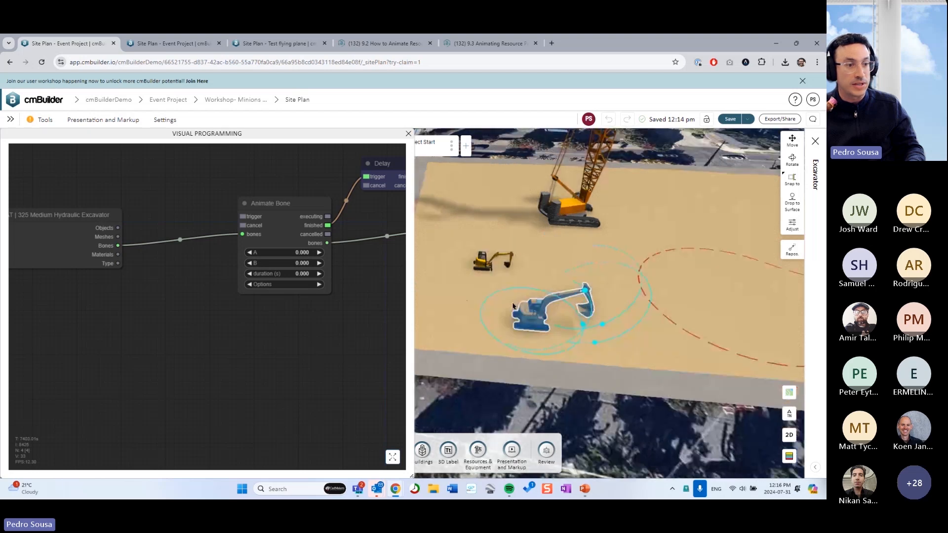
right_click(307, 313)
drag(301, 313, 214, 327)
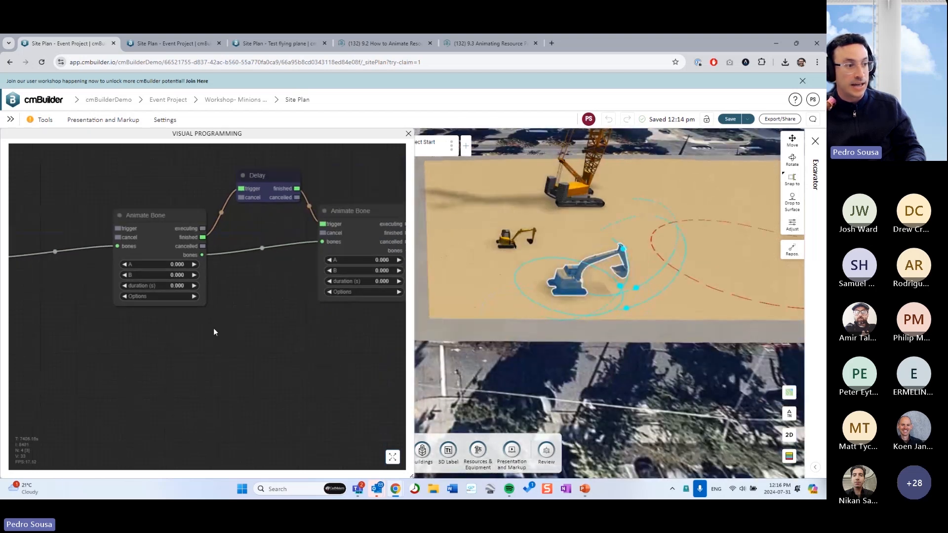
click(180, 299)
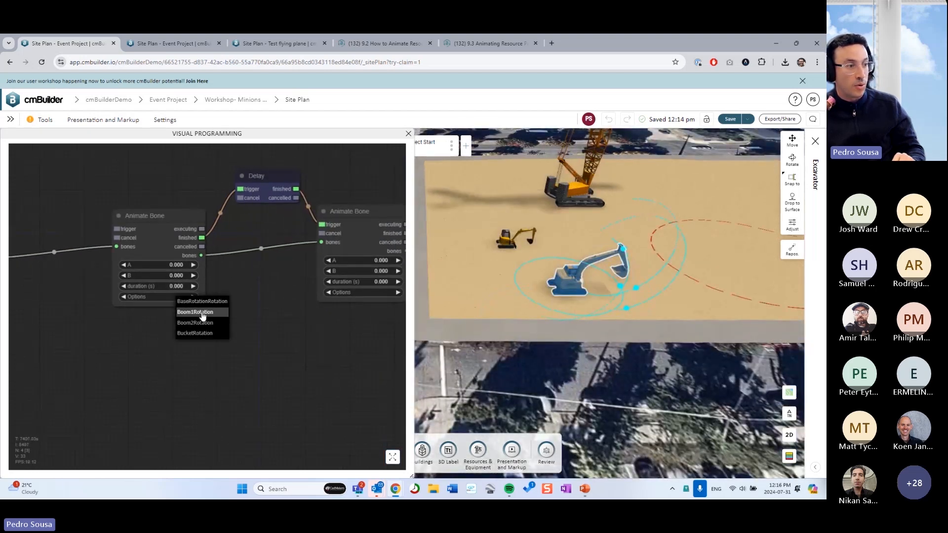
click(204, 302)
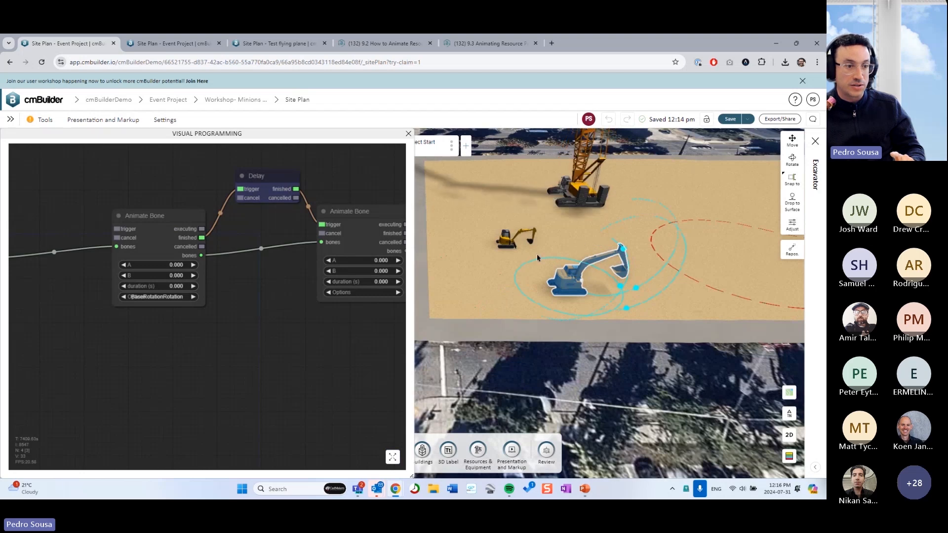
Step: Set the second Animate Bone node's option to BaseRotationRotation
drag(250, 358, 212, 359)
click(321, 295)
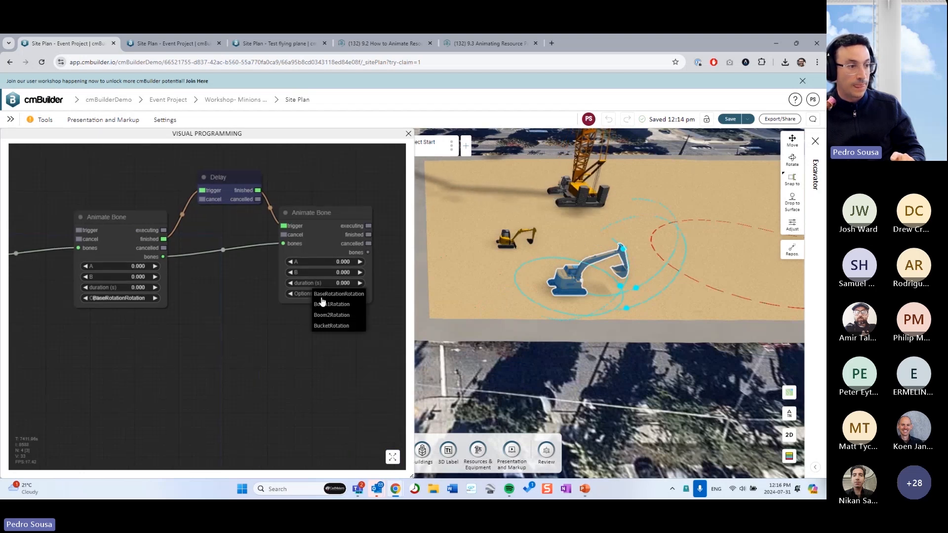
click(336, 295)
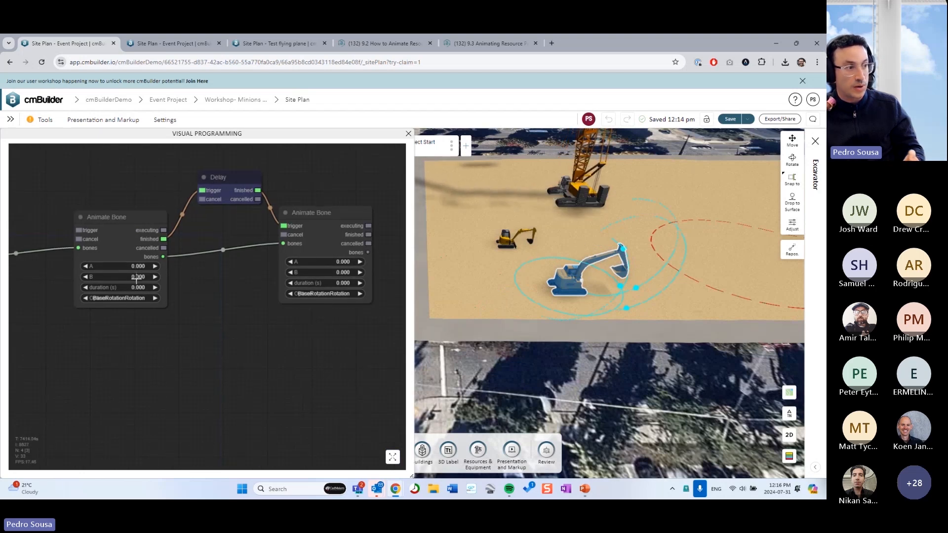
Step: Set the first Animate Bone's B value to 180 and the second Animate Bone's A value to 180
click(137, 277)
text(180)
key(Return)
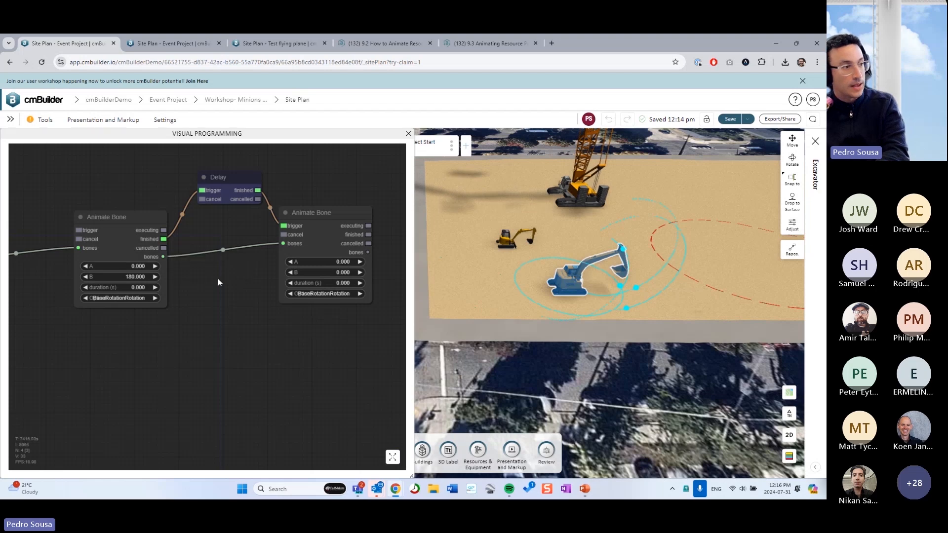
click(340, 262)
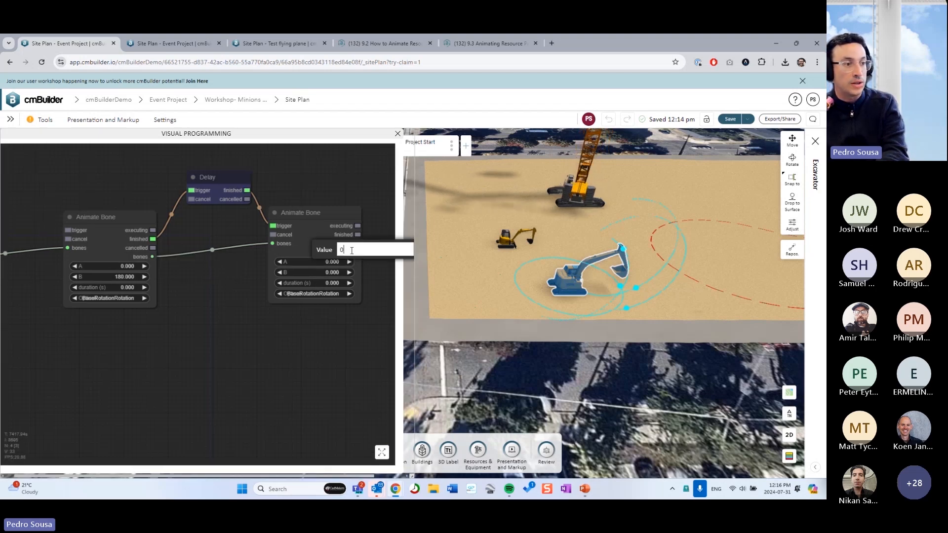
text(180)
key(Return)
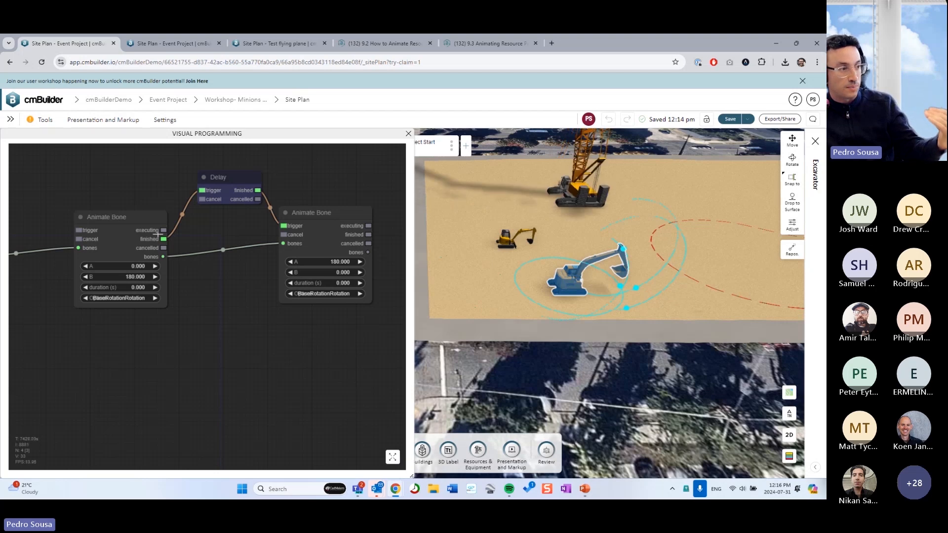
Step: Set the duration of both Animate Bone nodes to 2 seconds
click(144, 287)
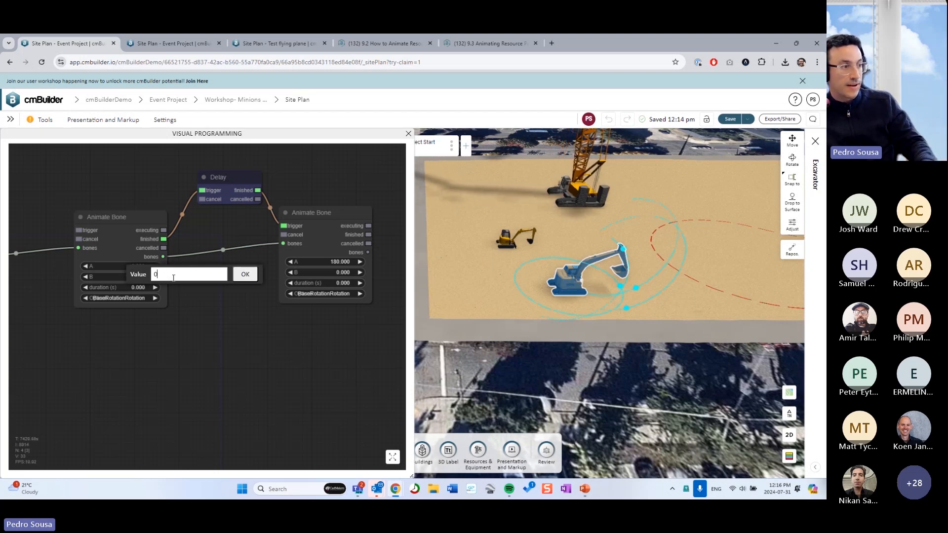
click(239, 278)
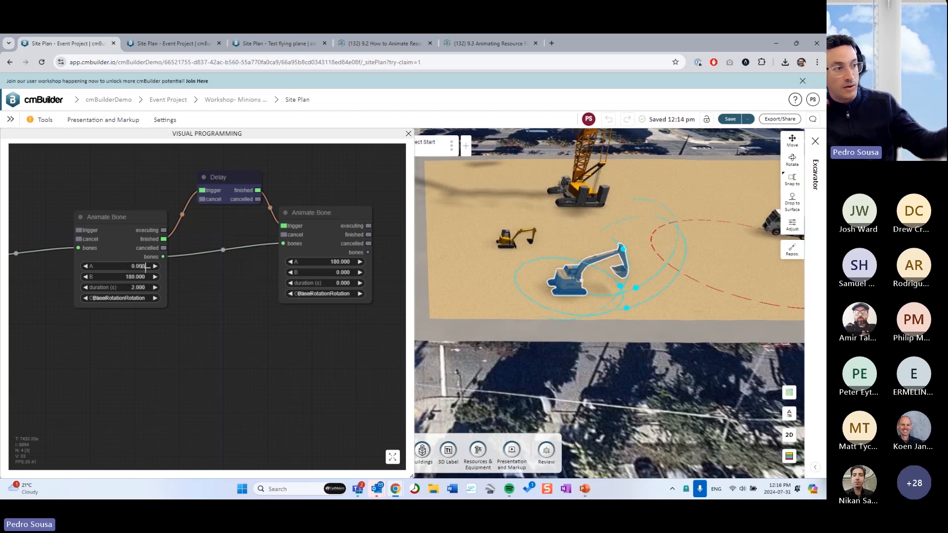
click(343, 284)
text(2)
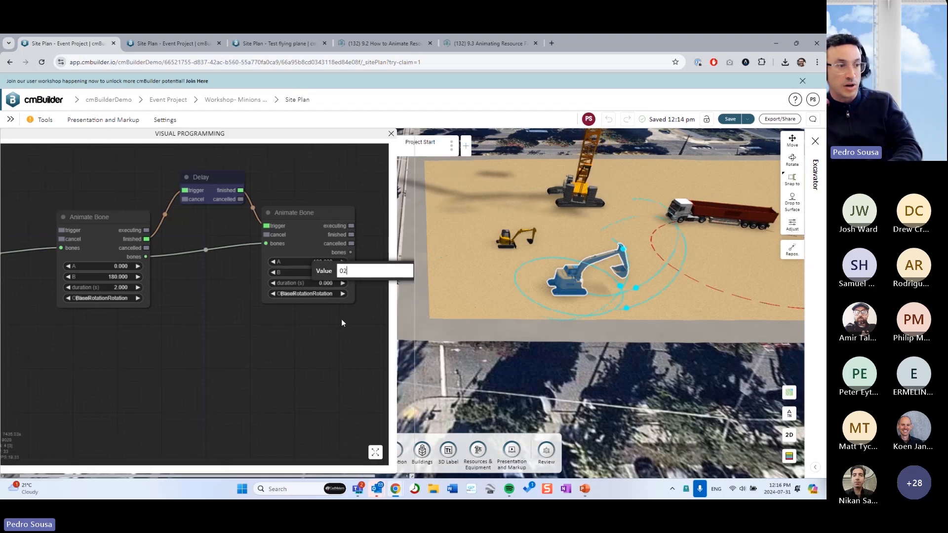
key(Return)
Step: Add a Button node wired to the first Animate Bone's trigger, and use it to play the excavator animation
drag(250, 369, 298, 384)
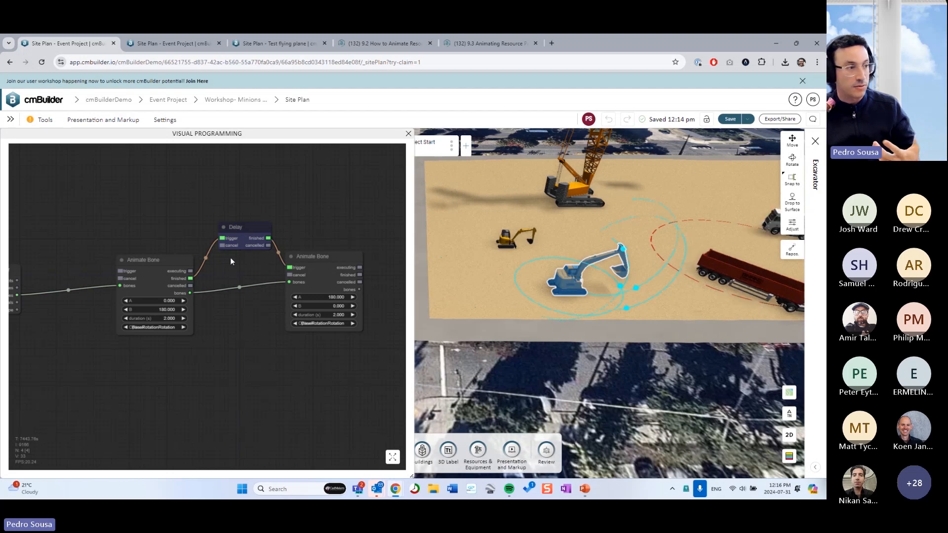
double_click(82, 210)
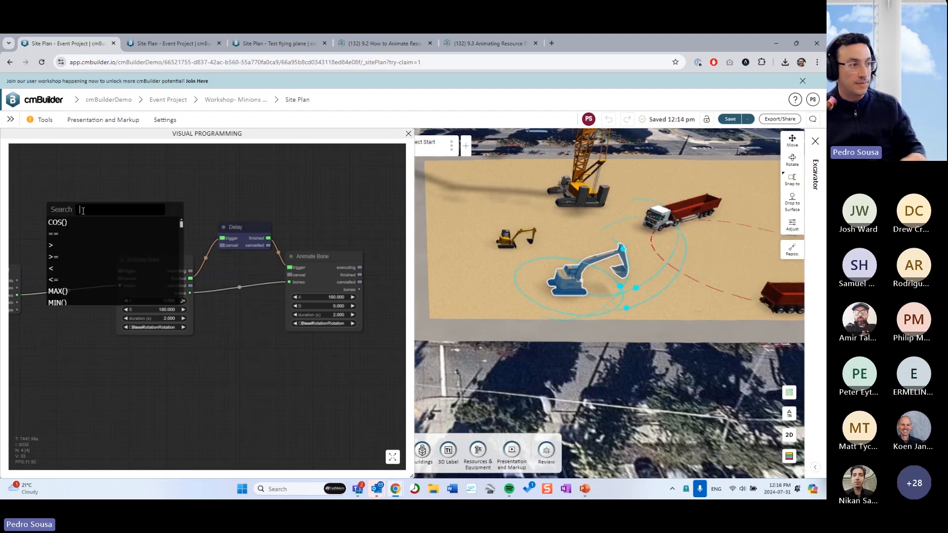
text(butt)
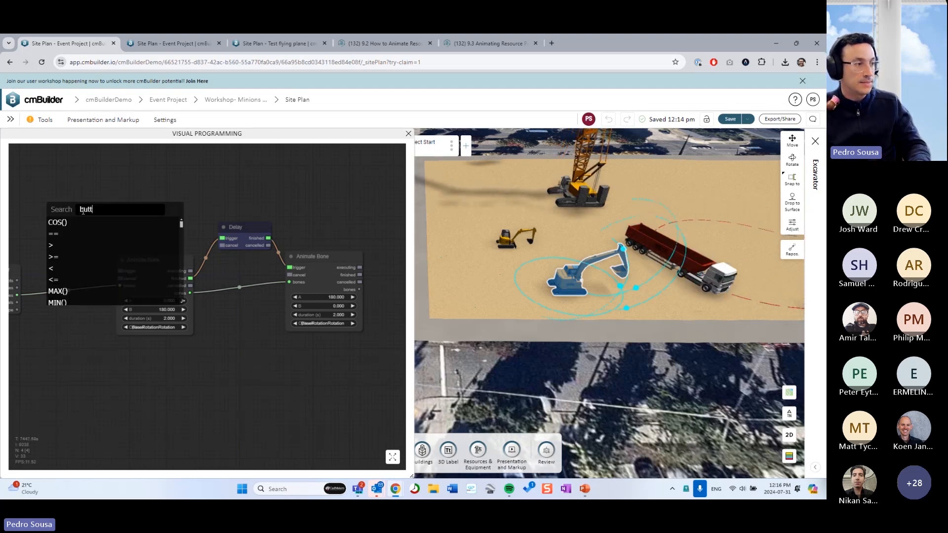
text(on)
click(78, 218)
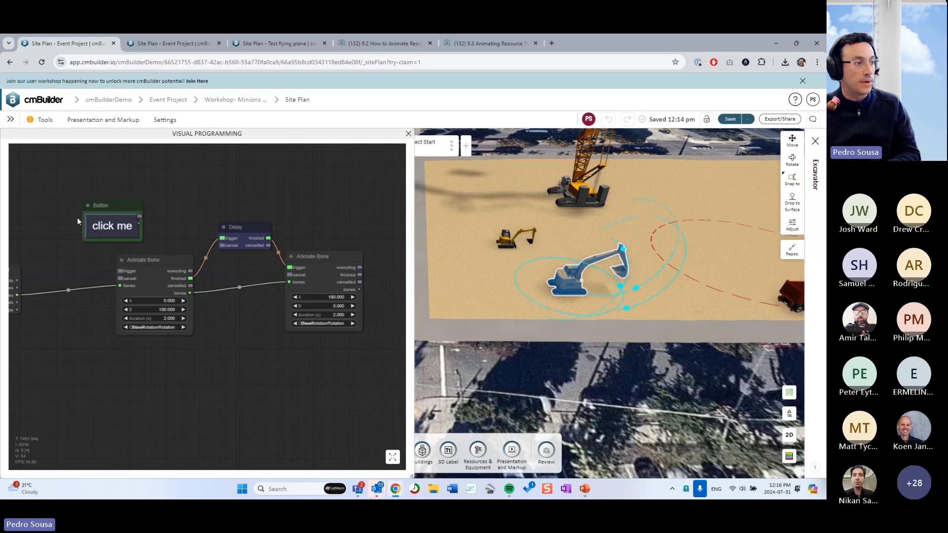
drag(123, 210, 119, 271)
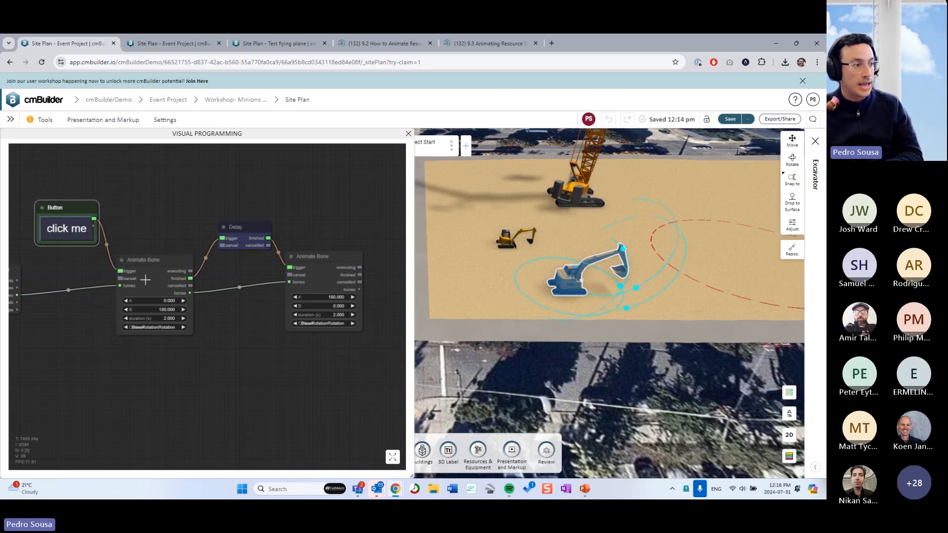
click(67, 232)
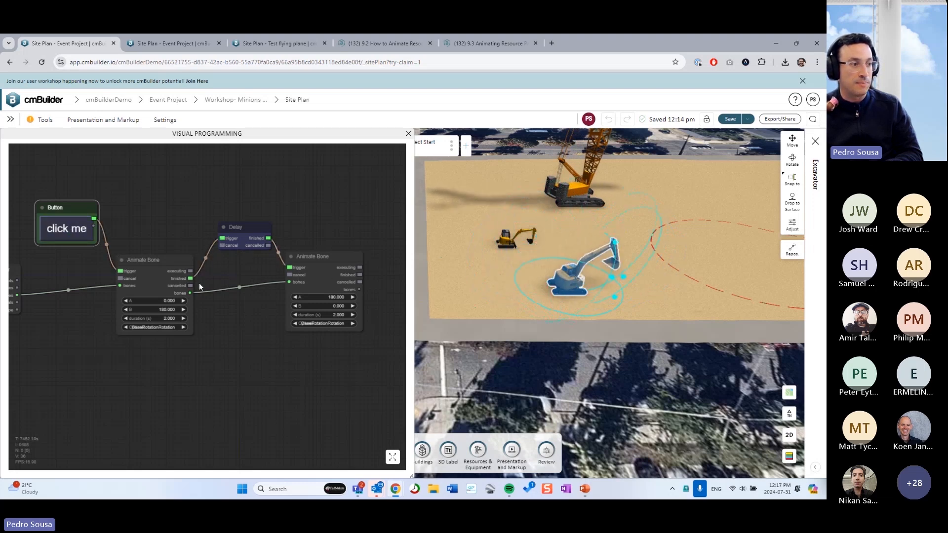
click(69, 231)
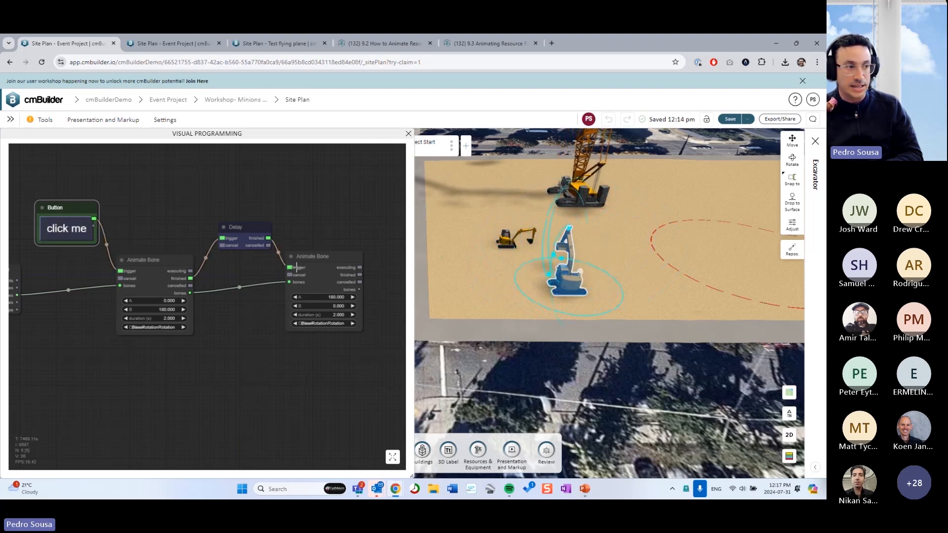
Step: Set the Delay node's time to 5000 ms and replay the animation with the Button node
drag(253, 353, 234, 350)
click(217, 230)
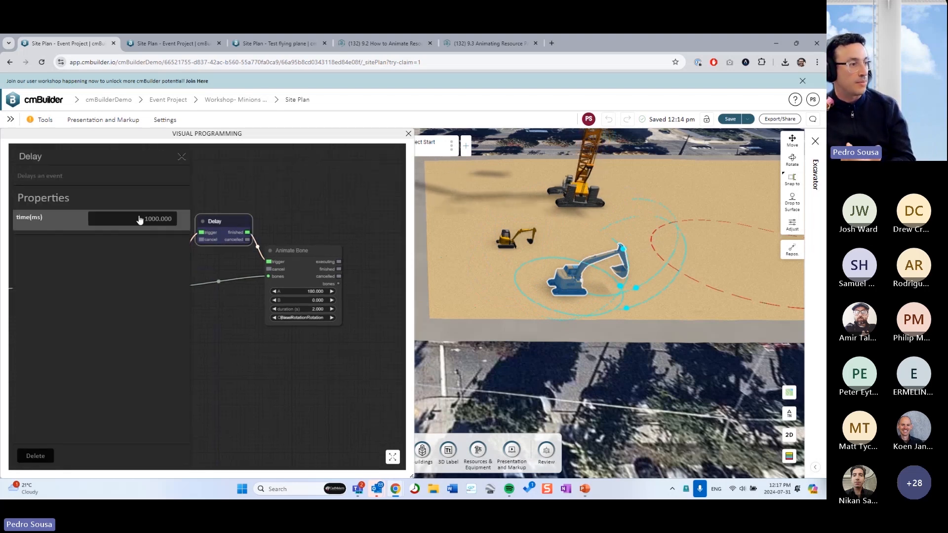
key(BackSpace)
text(5)
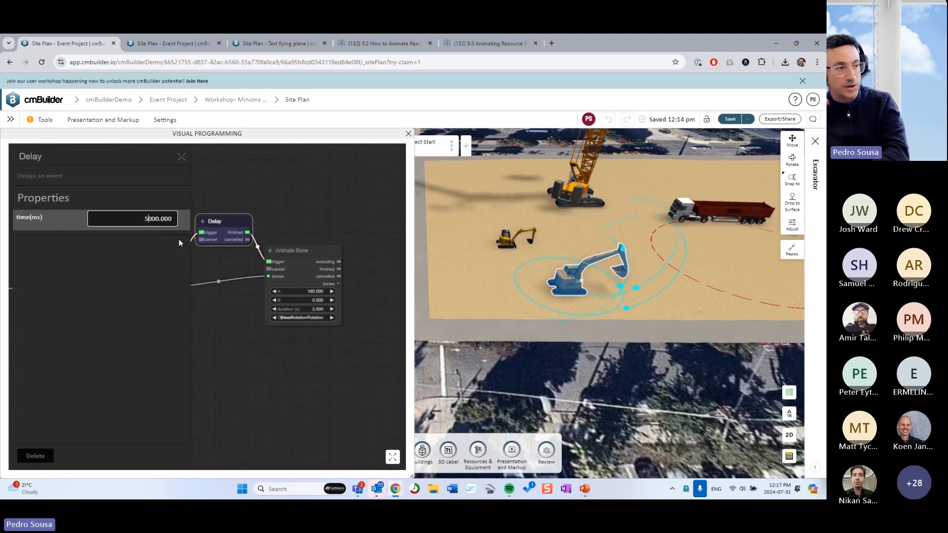
key(Return)
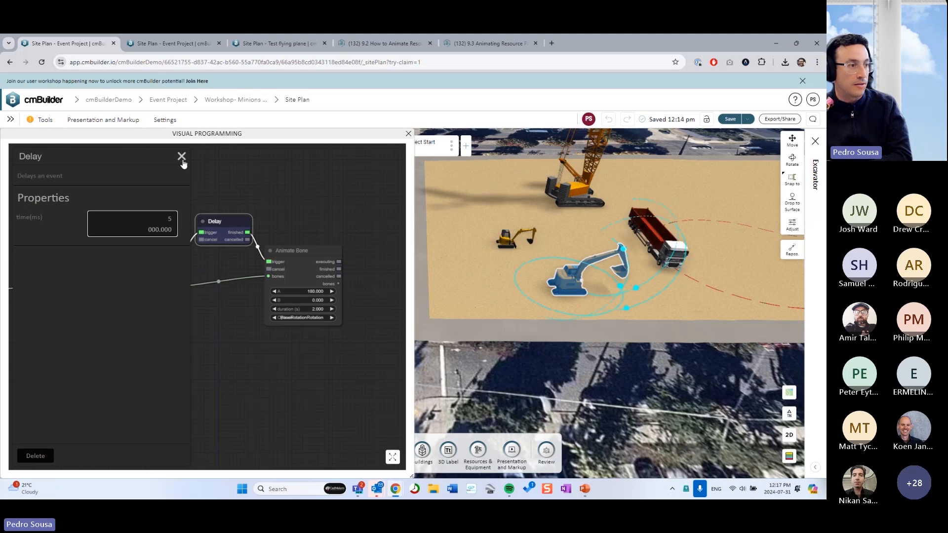
click(181, 157)
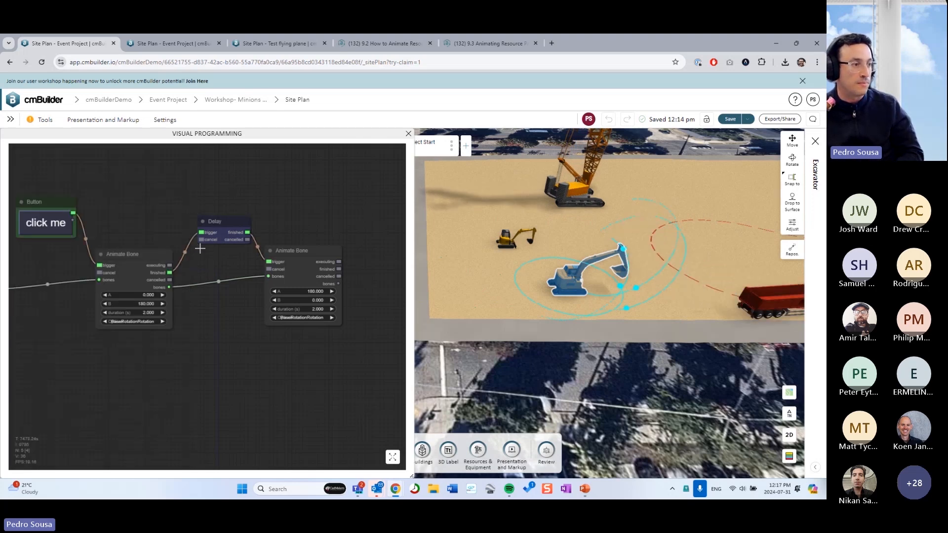
click(38, 221)
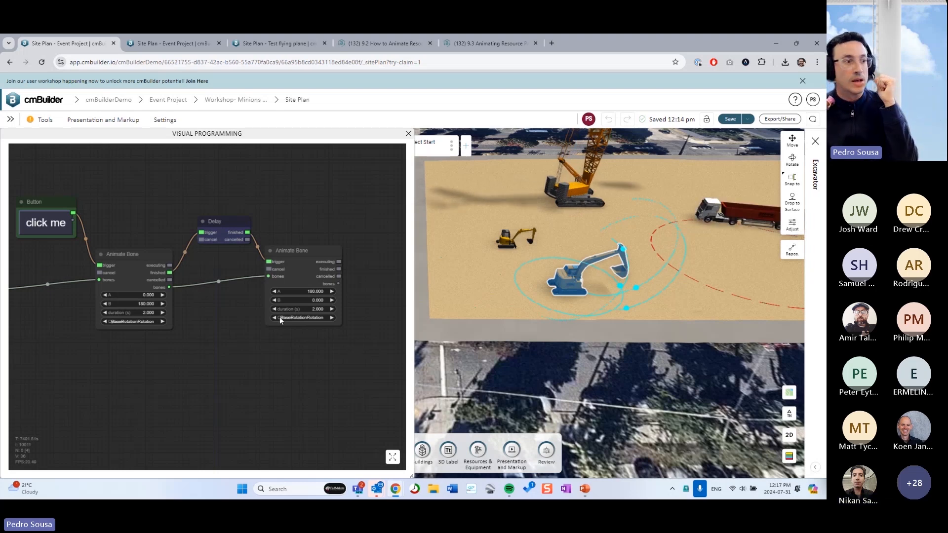
Step: Browse the available nodes, search for "bone", and add a third Animate Bone node below the existing ones
drag(150, 364, 197, 342)
double_click(114, 341)
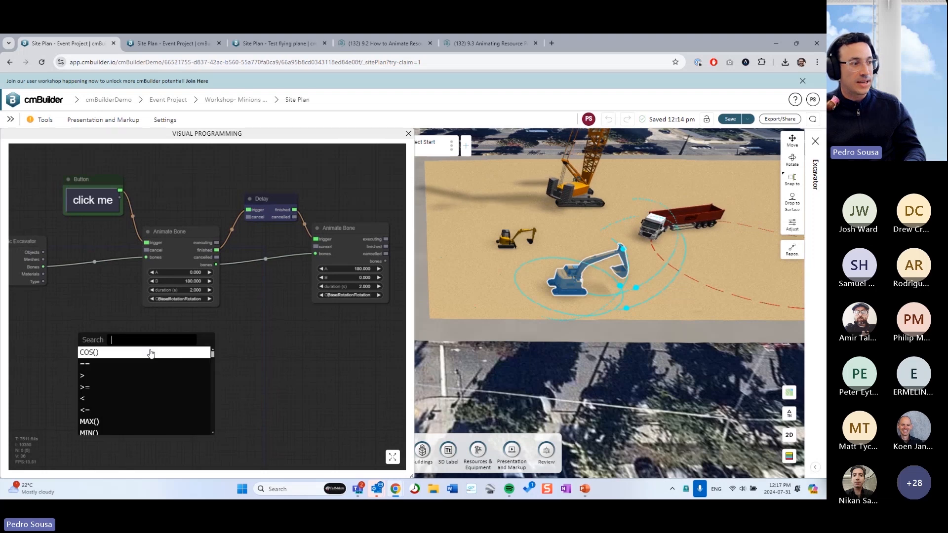
scroll(146, 370, down, 10)
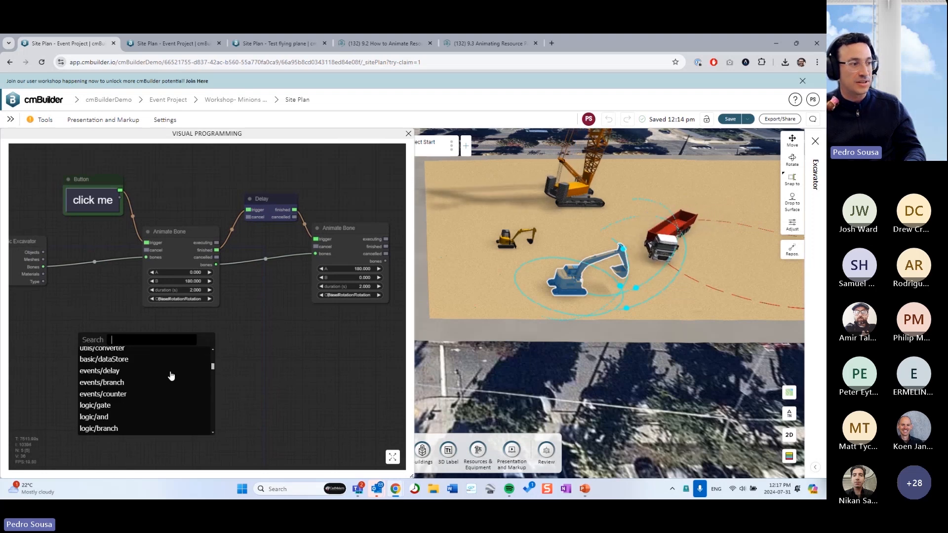
scroll(154, 388, down, 15)
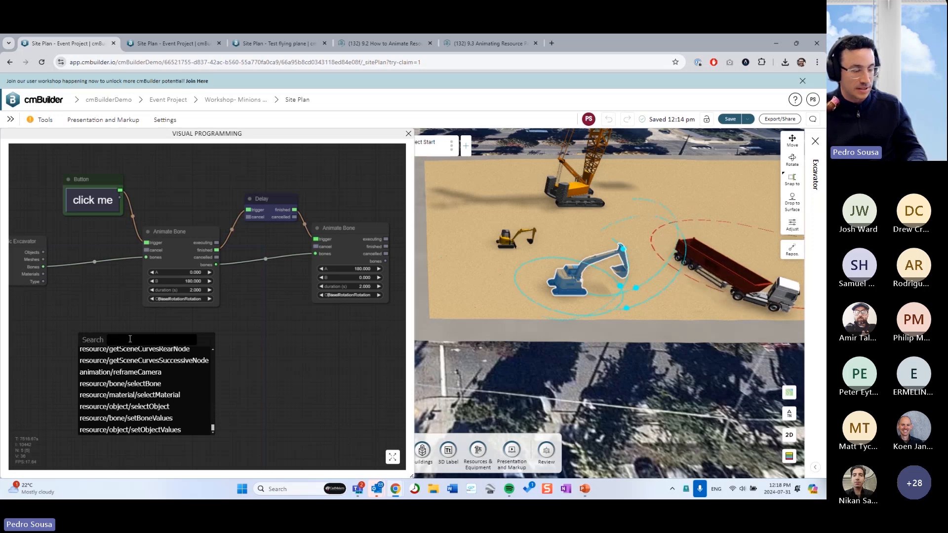
text(bone)
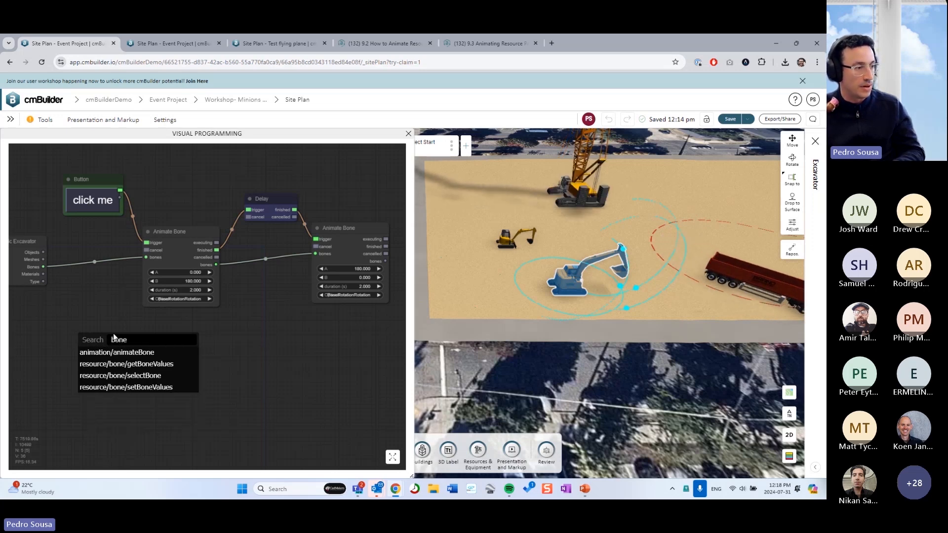
click(133, 353)
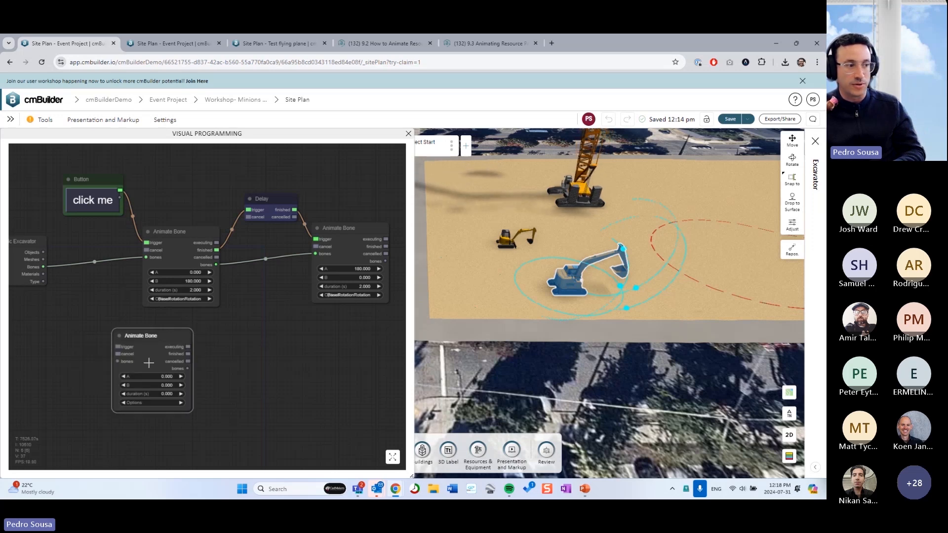
Step: Remove the extra unconnected Animate Bone node from the graph
right_click(148, 363)
click(173, 446)
drag(230, 338, 210, 354)
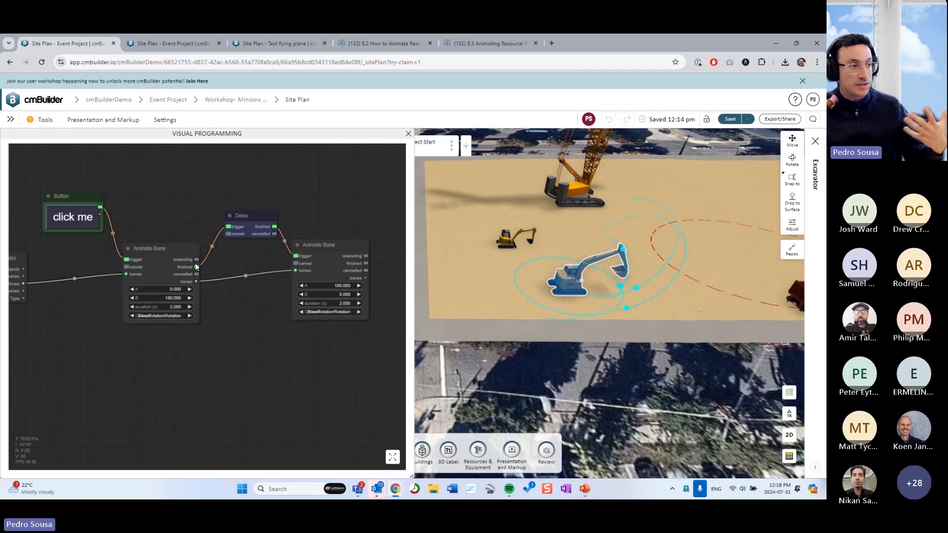
Step: Retitle the first Animate Bone node as "Rotation 1"
click(162, 264)
drag(217, 296, 229, 319)
click(230, 319)
click(174, 289)
right_click(173, 287)
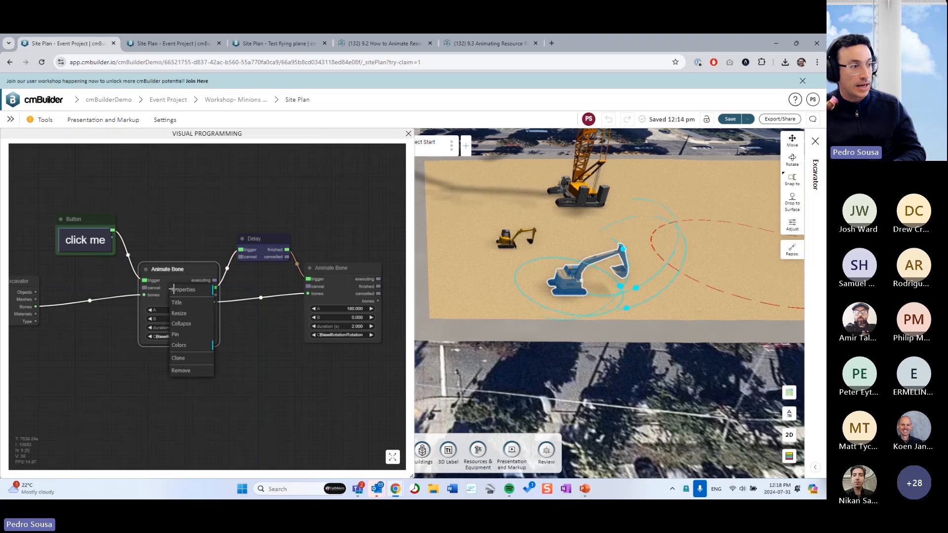
click(183, 304)
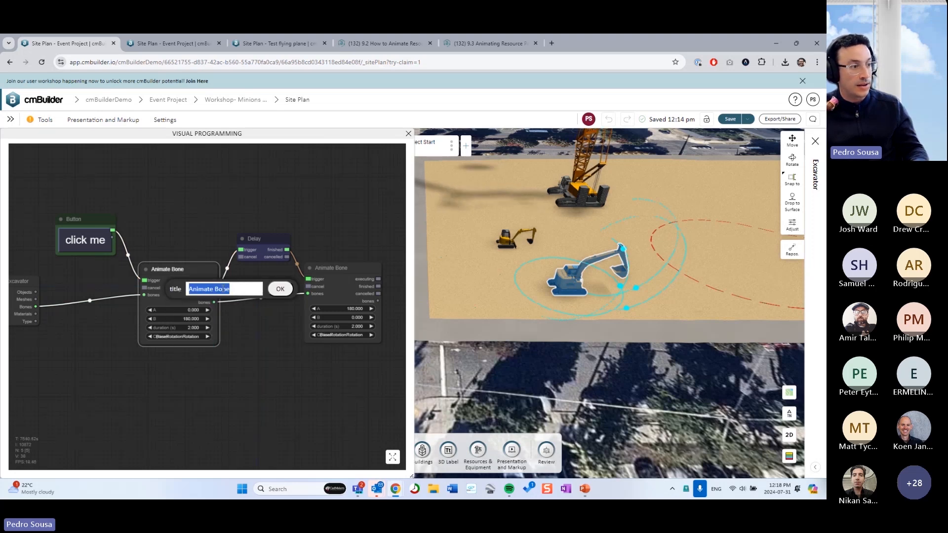
text(Rotation 1)
key(Return)
Step: Retitle the second Animate Bone node as "Rotation 2"
click(334, 290)
right_click(334, 289)
click(348, 305)
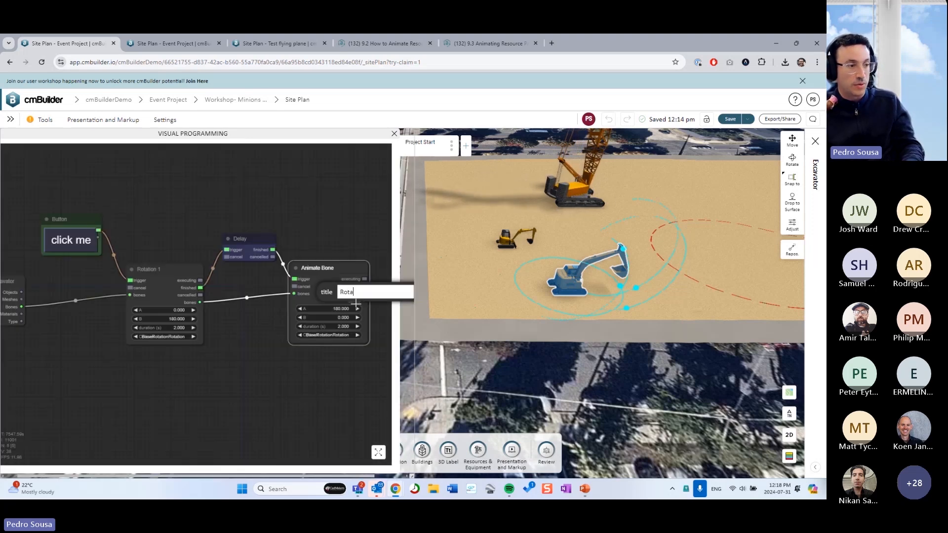
key(Return)
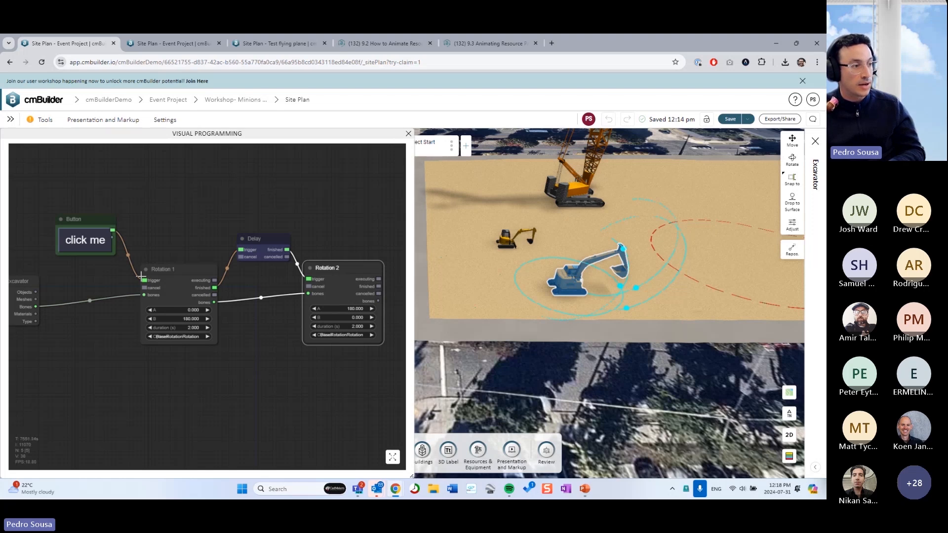
Step: Collapse the Rotation 1, Rotation 2 and Delay nodes, shifting Delay closer to Rotation 1
click(147, 269)
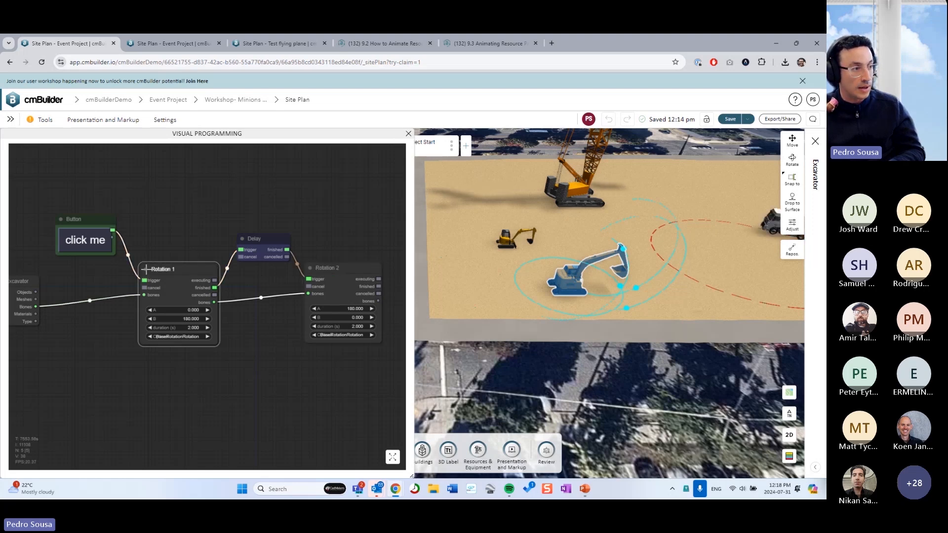
click(144, 269)
click(310, 269)
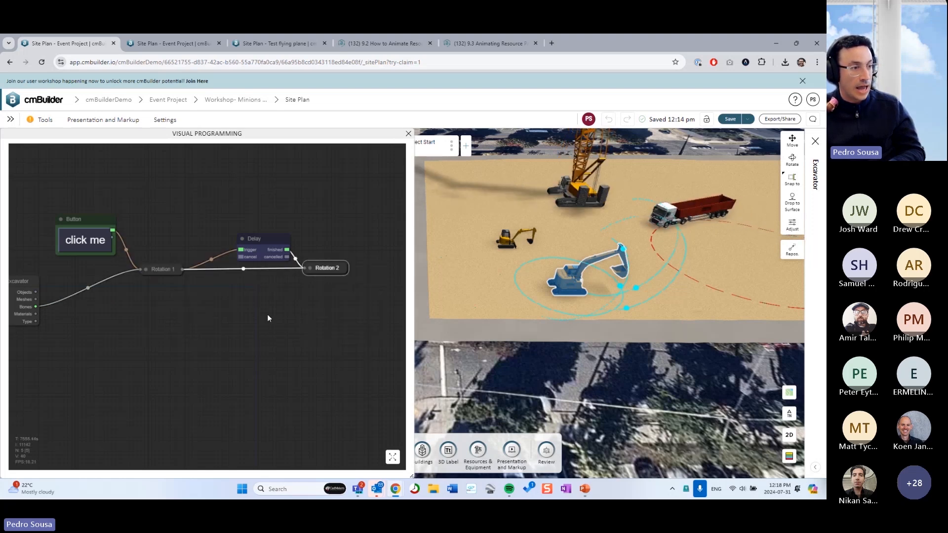
drag(246, 238, 212, 237)
click(213, 238)
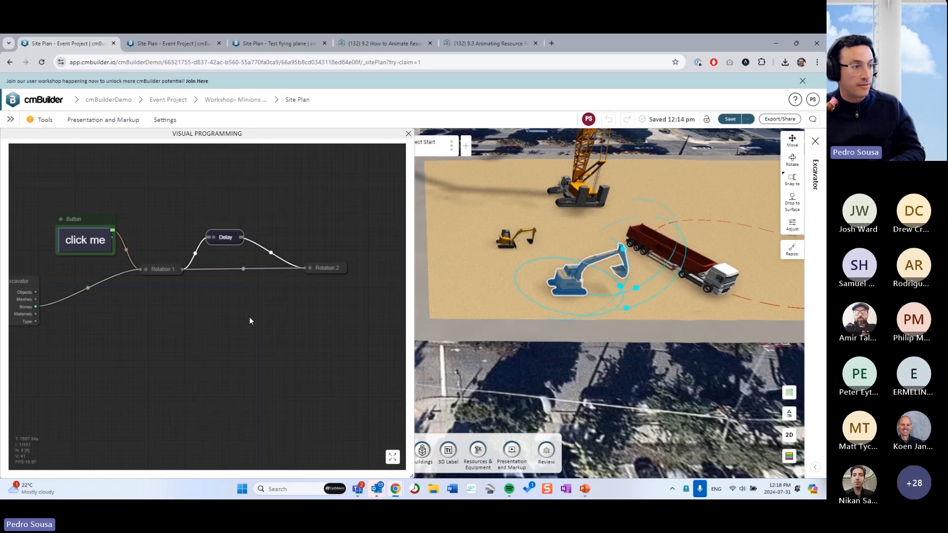
Step: Collapse and re-expand the Button node, and reposition the collapsed Delay node midway between the two rotation nodes
drag(250, 317, 260, 316)
click(72, 218)
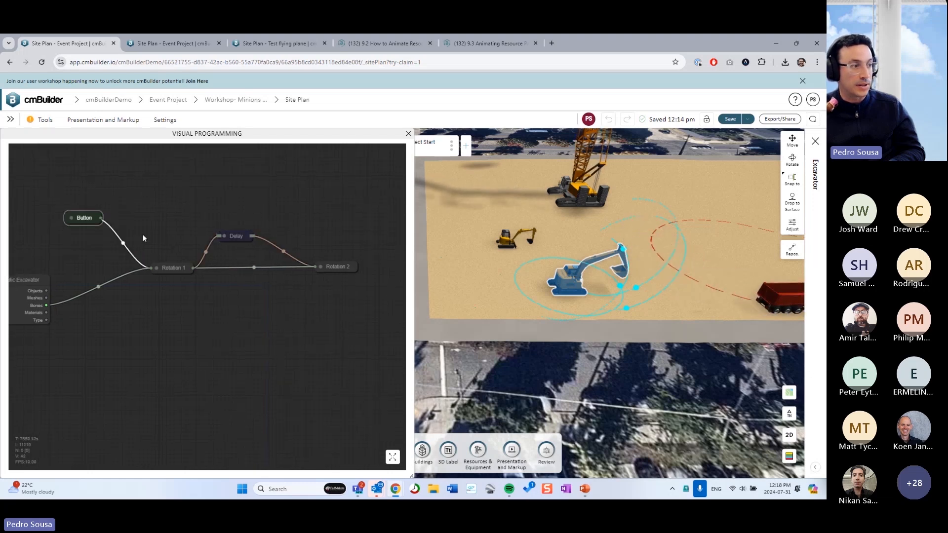
click(71, 217)
drag(239, 240, 256, 239)
click(262, 325)
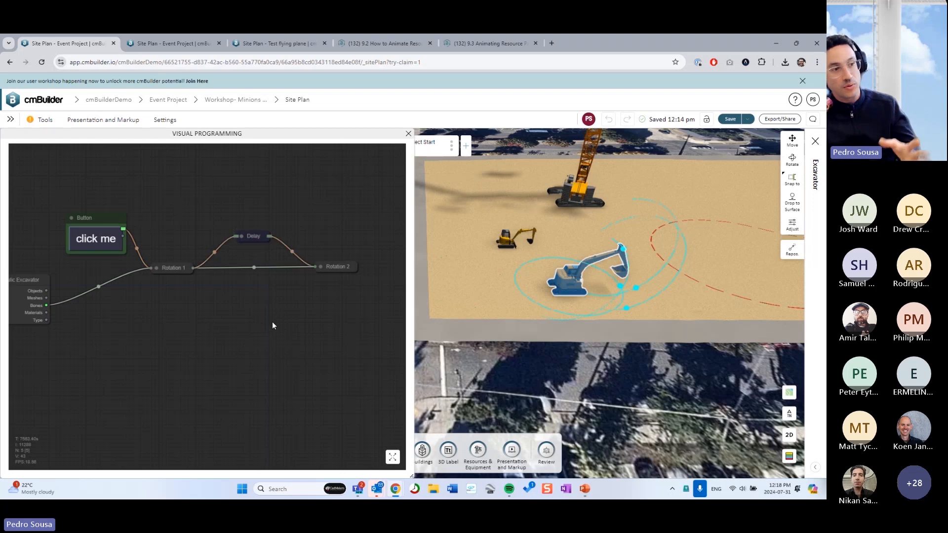
Step: Expand the Rotation 2 node to show its settings and collapse it again
drag(272, 323, 262, 339)
click(310, 283)
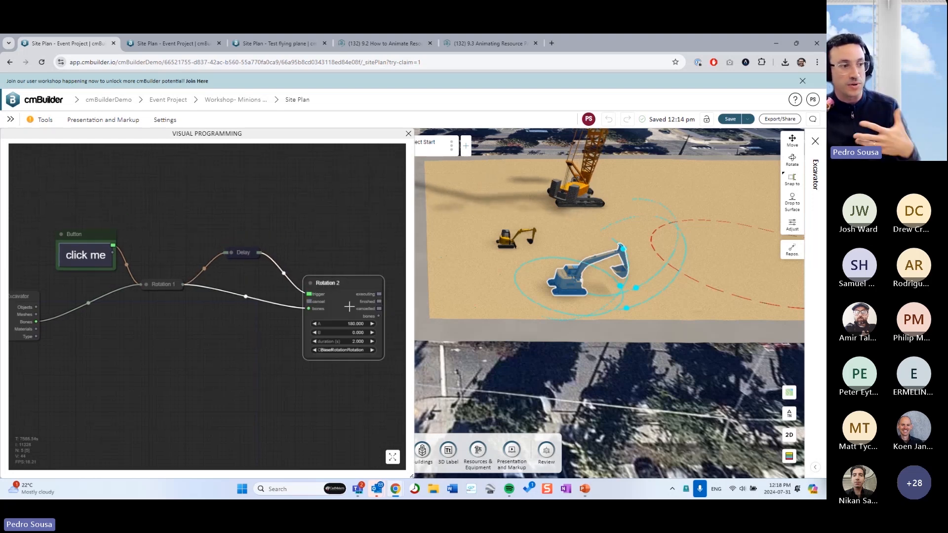
click(318, 283)
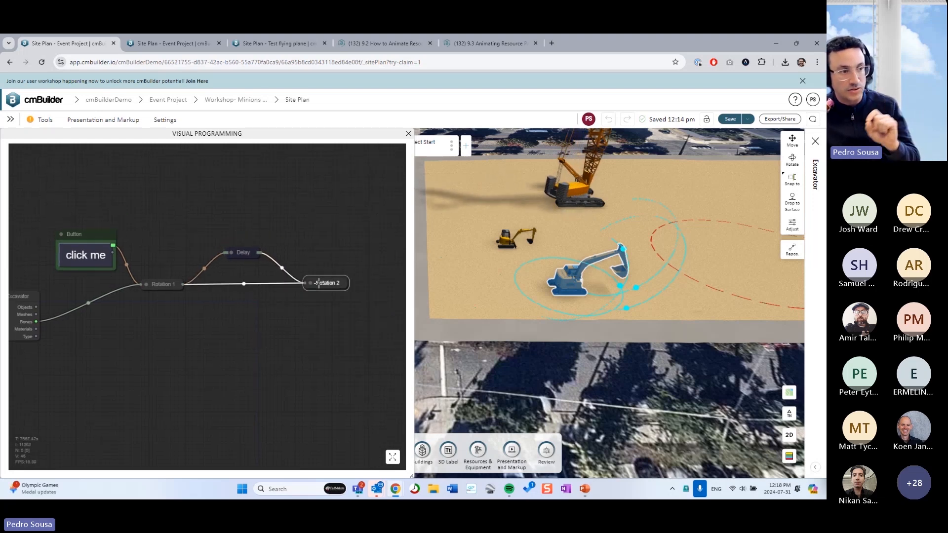
Step: Expand the Rotation 2 and Rotation 1 nodes and shift the collapsed Delay node between them
click(311, 283)
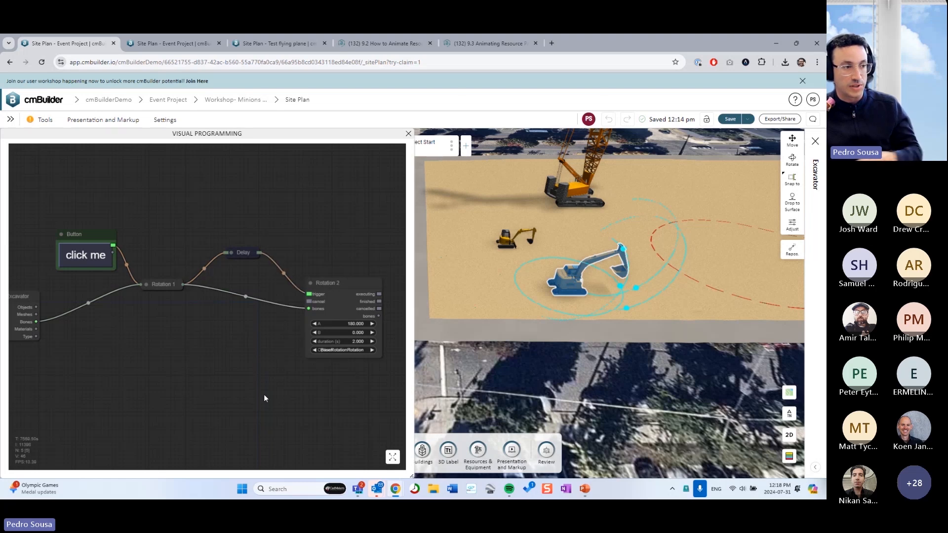
drag(264, 394, 210, 385)
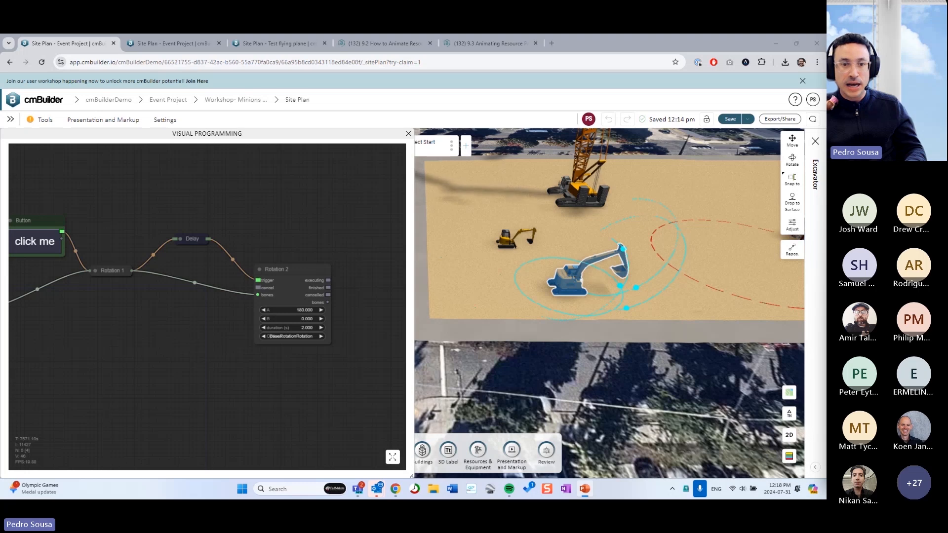
scroll(226, 377, down, 4)
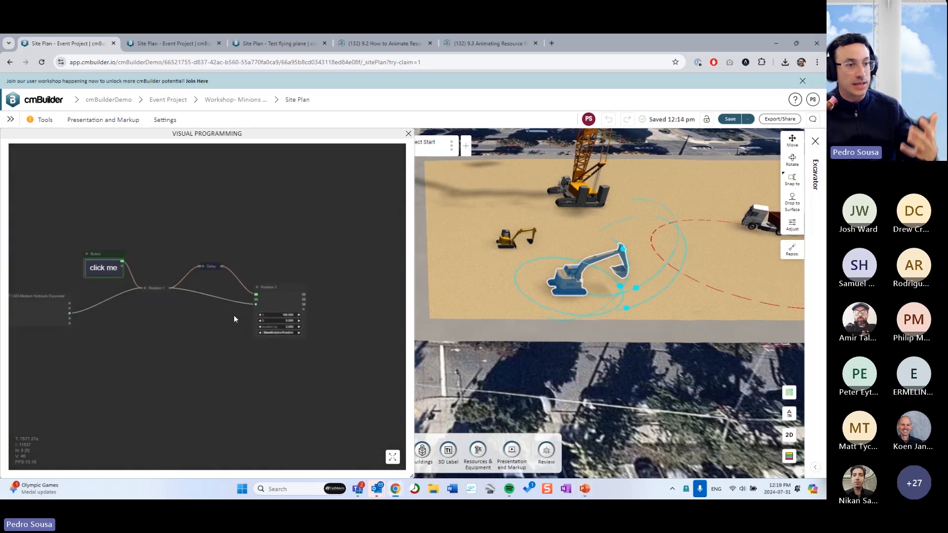
scroll(200, 299, up, 3)
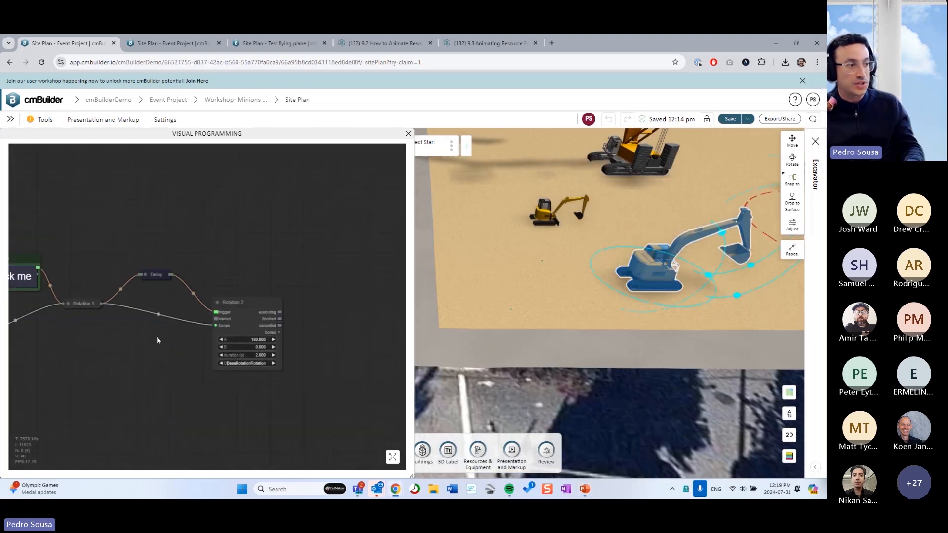
click(69, 303)
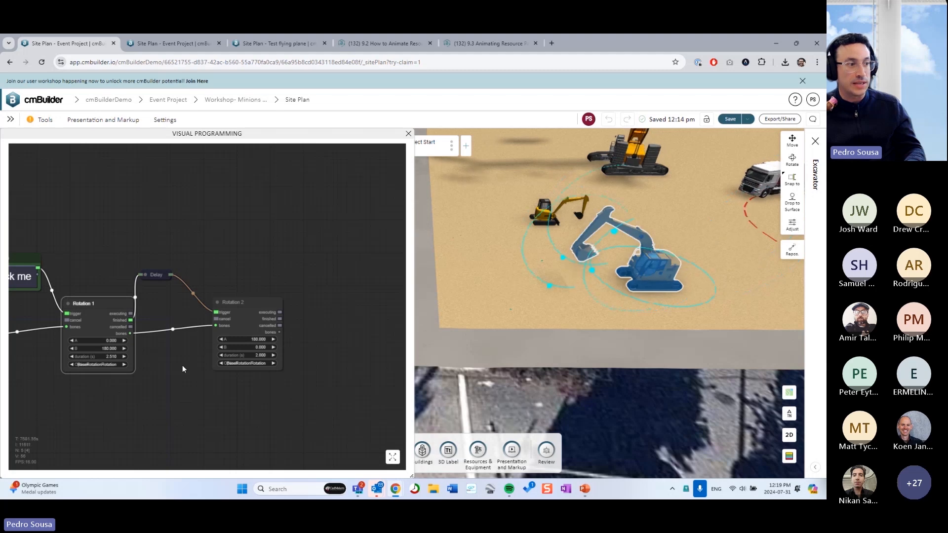
drag(182, 365, 197, 355)
drag(185, 266, 207, 264)
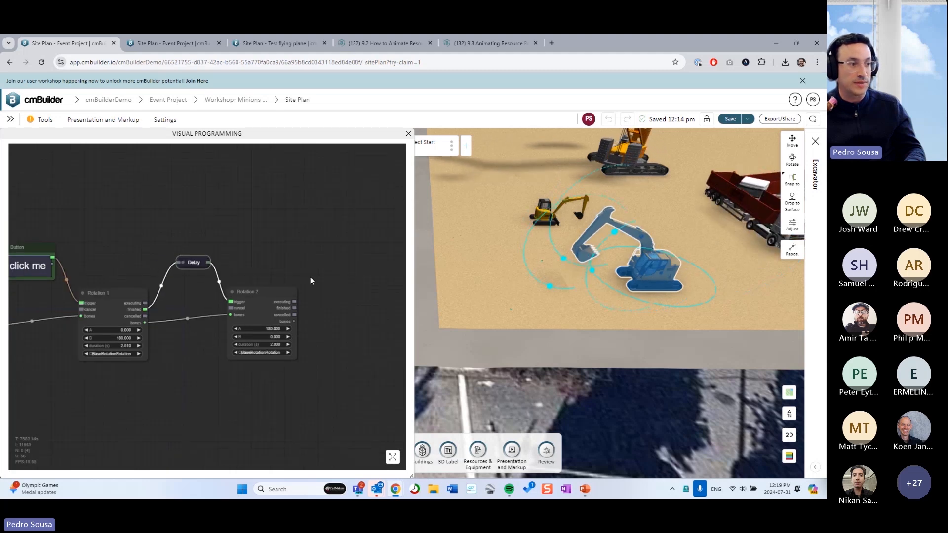
Step: Open the Delay node's properties to check its time setting, and close them
click(195, 262)
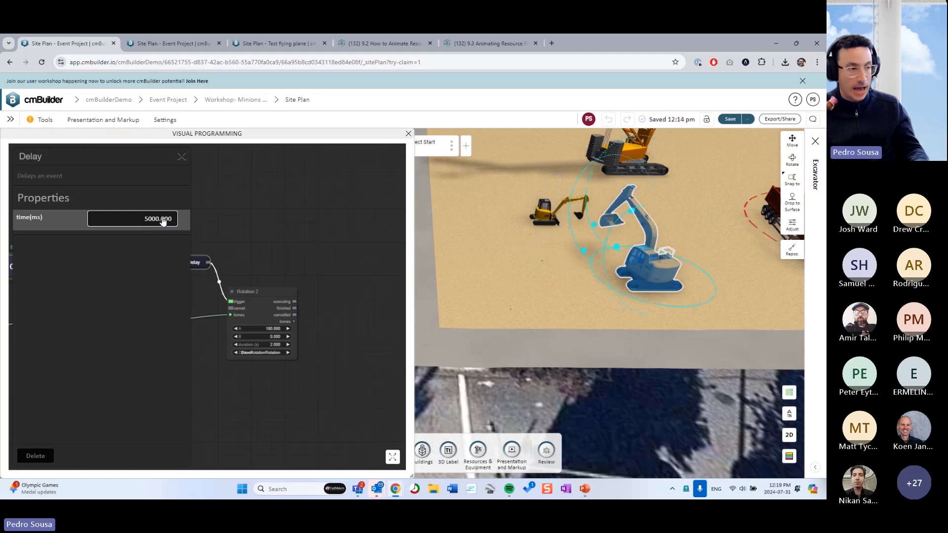
click(182, 156)
drag(242, 365, 262, 313)
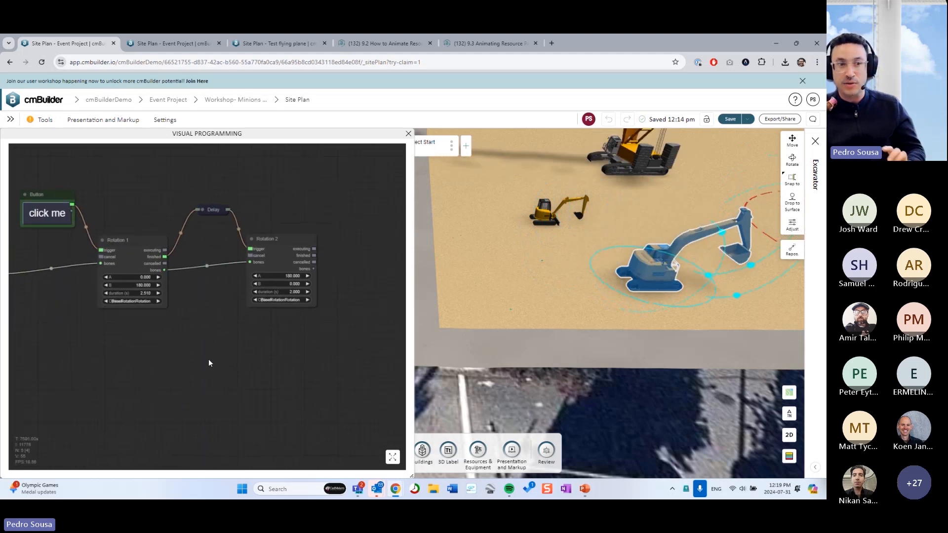
Step: Add a Sequence node below the rotations, linking Rotation 2's finished output to its first input and its first output to Rotation 1's trigger
double_click(173, 353)
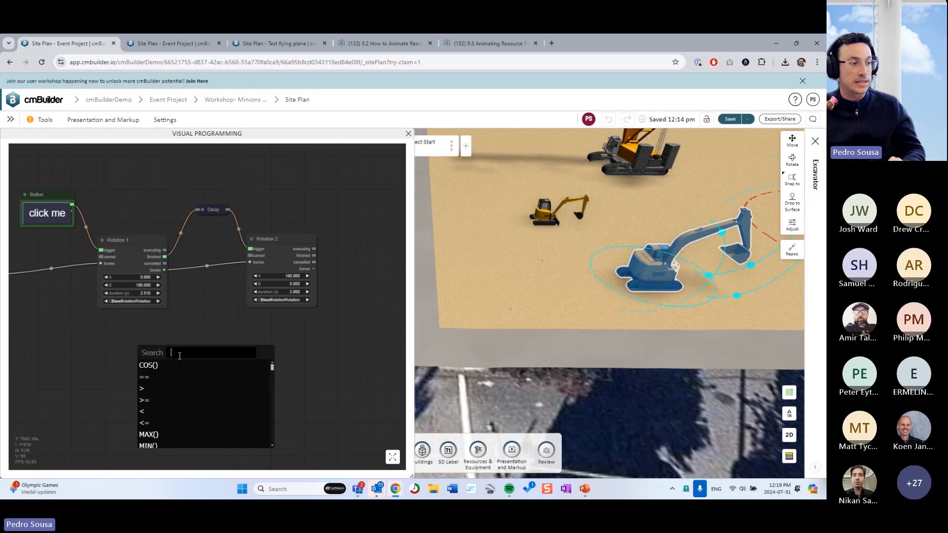
text(seq)
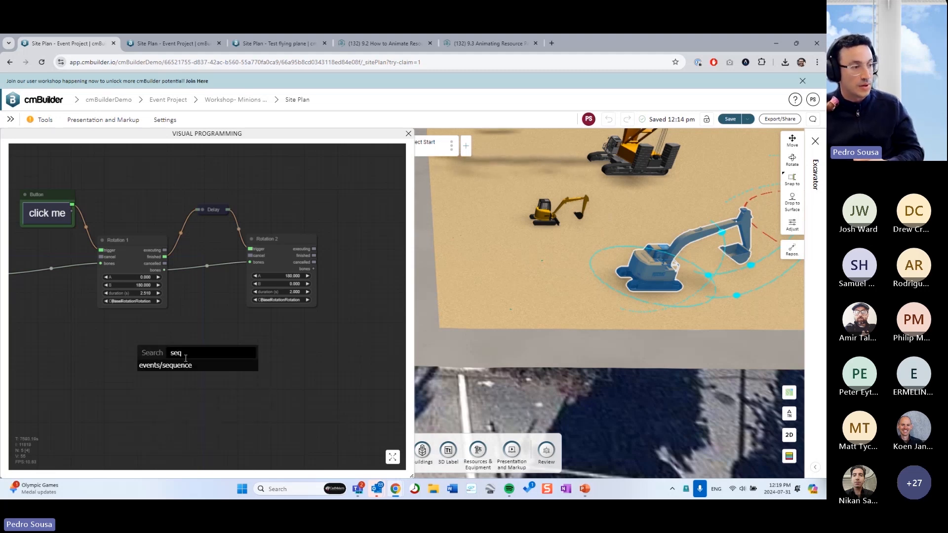
click(229, 365)
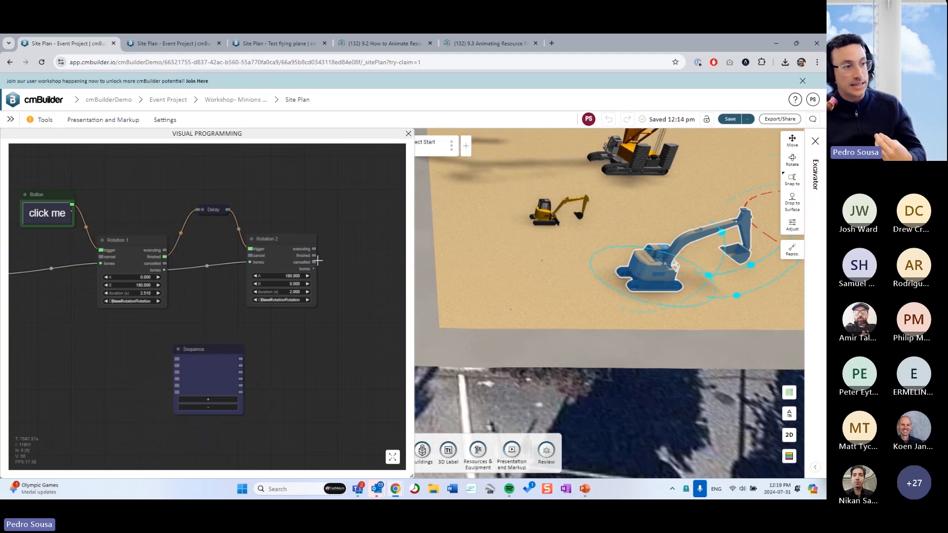
drag(314, 256, 177, 359)
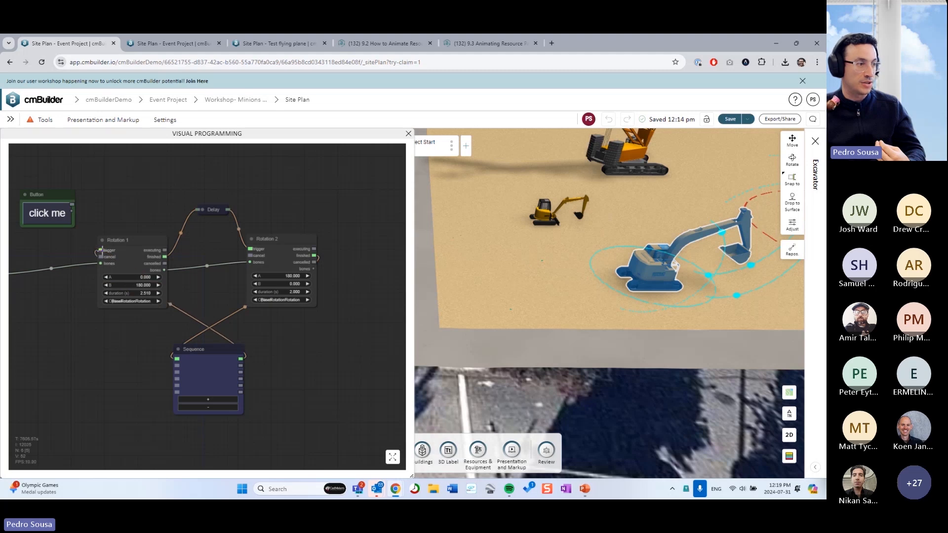
drag(136, 391, 147, 376)
drag(218, 355, 220, 372)
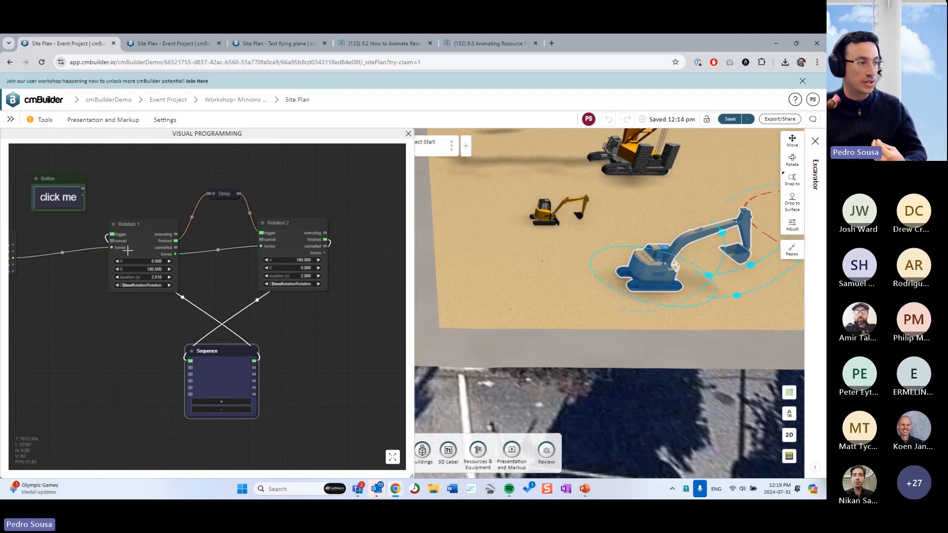
Step: Move the Button node beside the Sequence node and connect its output to the second Sequence input
drag(67, 178, 194, 345)
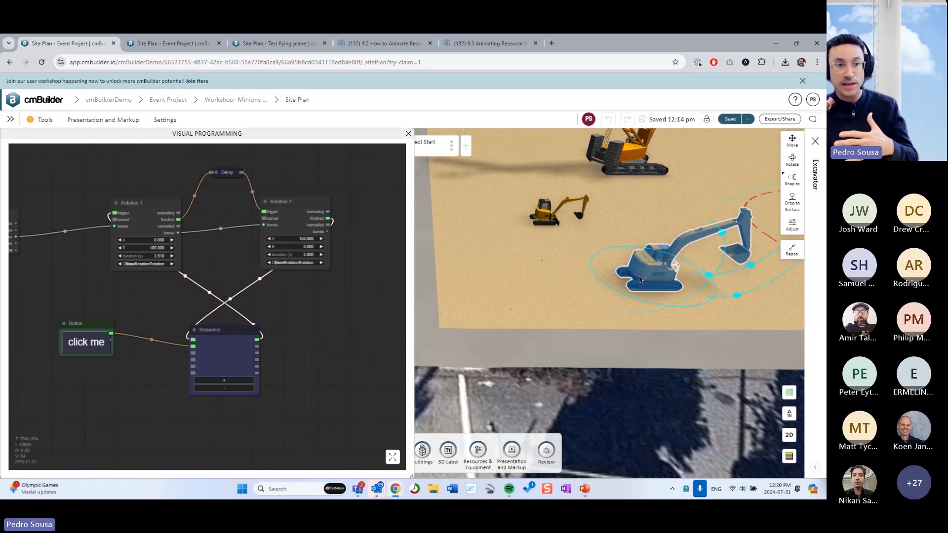
scroll(639, 280, down, 5)
drag(594, 309, 521, 323)
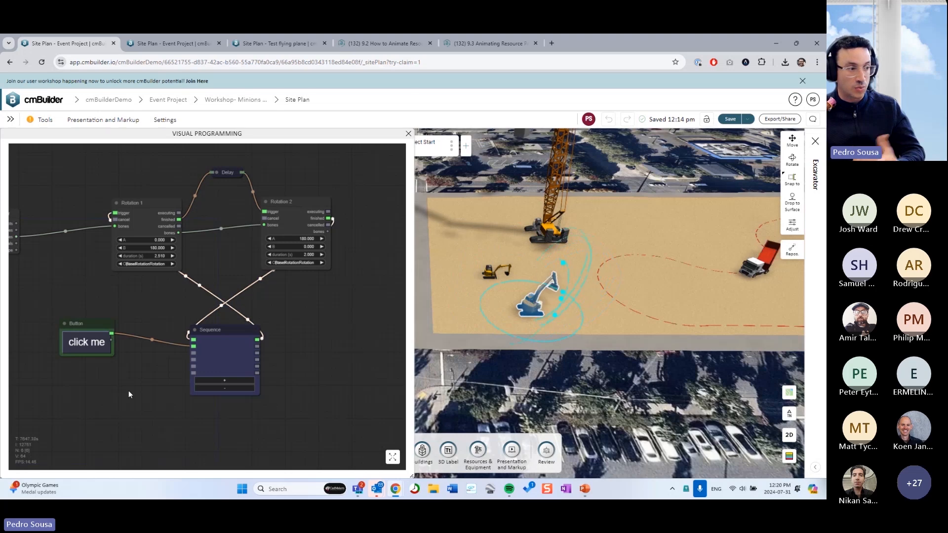
Step: Add a Scenario Start Event node below the Button and connect its event output to the third Sequence input
double_click(101, 372)
text(scen)
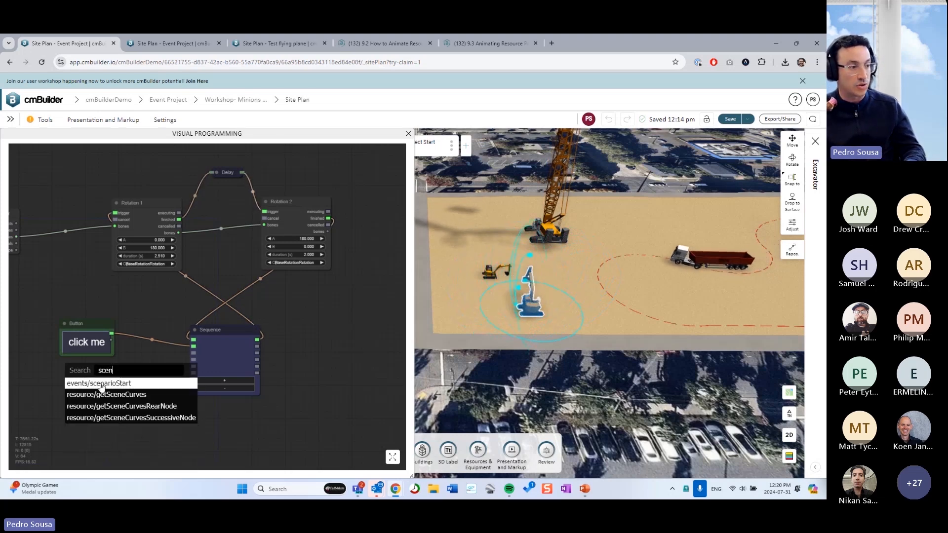
click(138, 383)
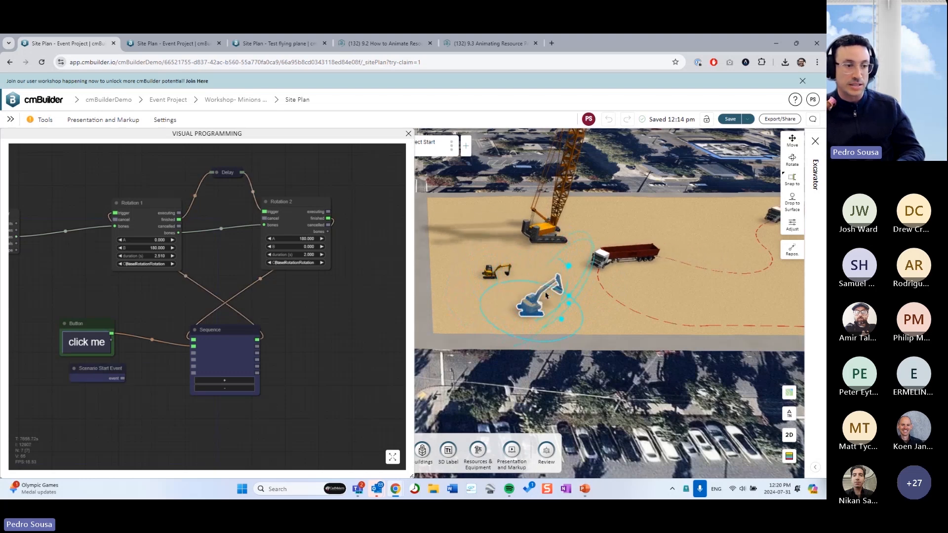
Step: Close the graph, finish editing the excavator, and reload the site plan page
click(408, 133)
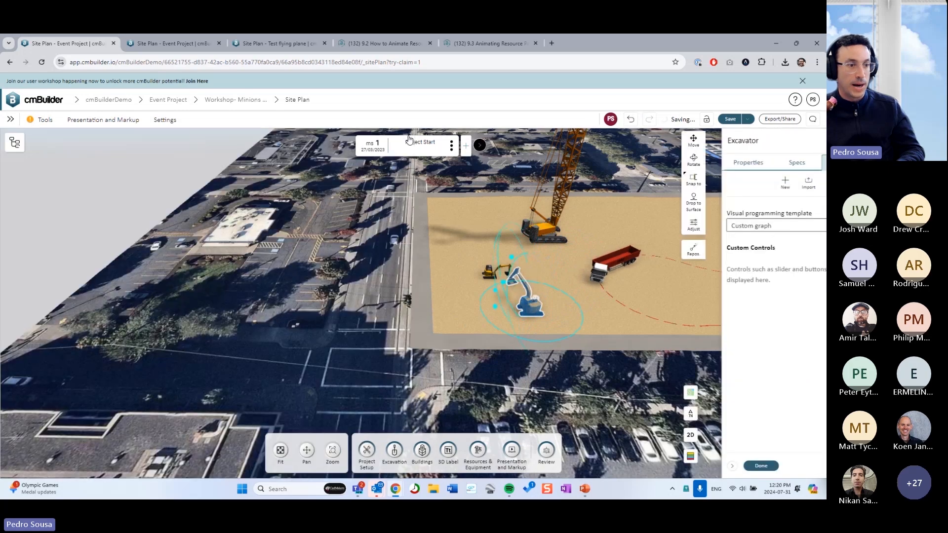
click(716, 466)
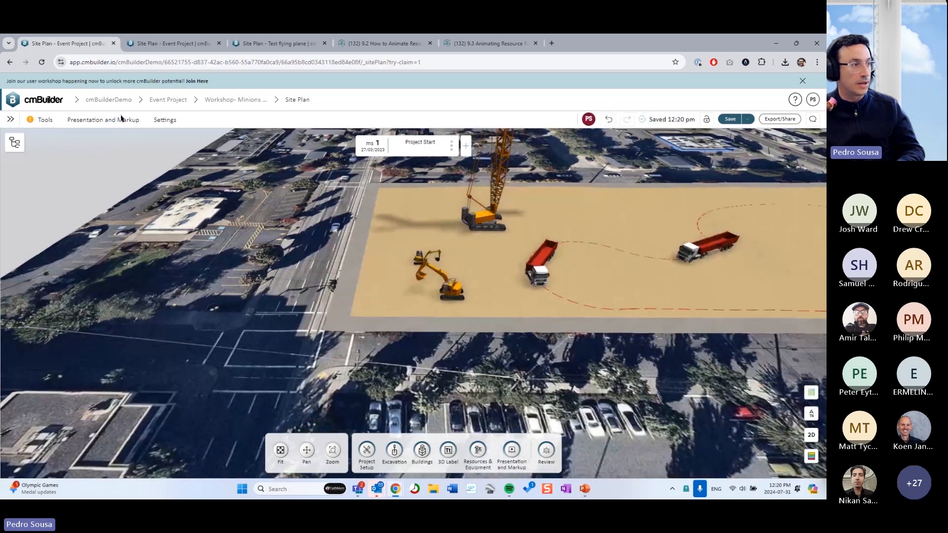
click(42, 64)
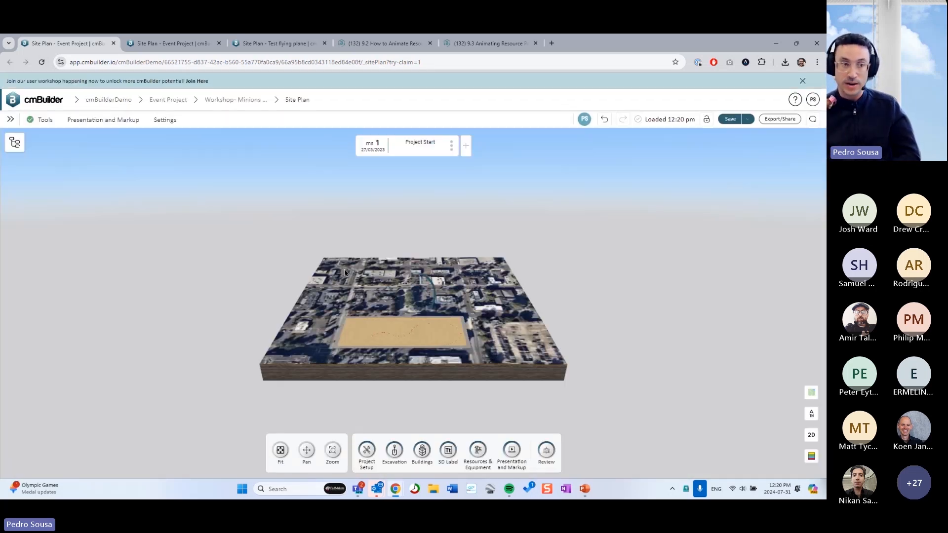
Step: Reopen the excavator's visual programming graph to review the Sequence, Button and Scenario Start Event connections, and close it
scroll(355, 369, up, 5)
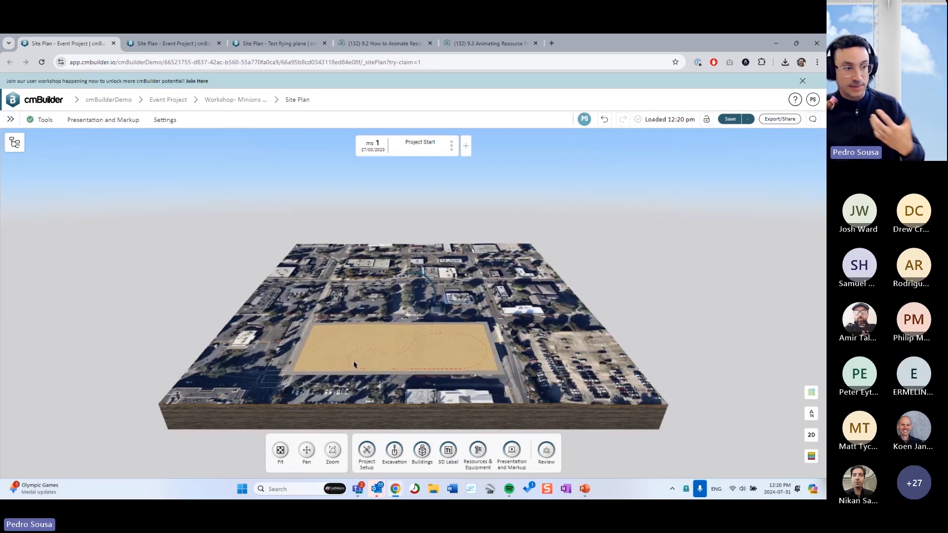
right_drag(376, 342, 379, 304)
scroll(379, 330, up, 5)
scroll(399, 307, up, 5)
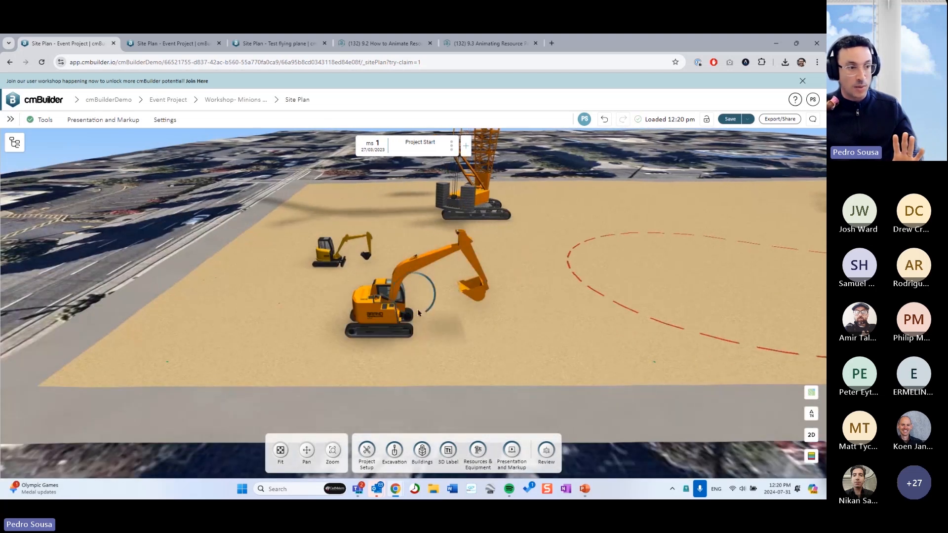
click(418, 313)
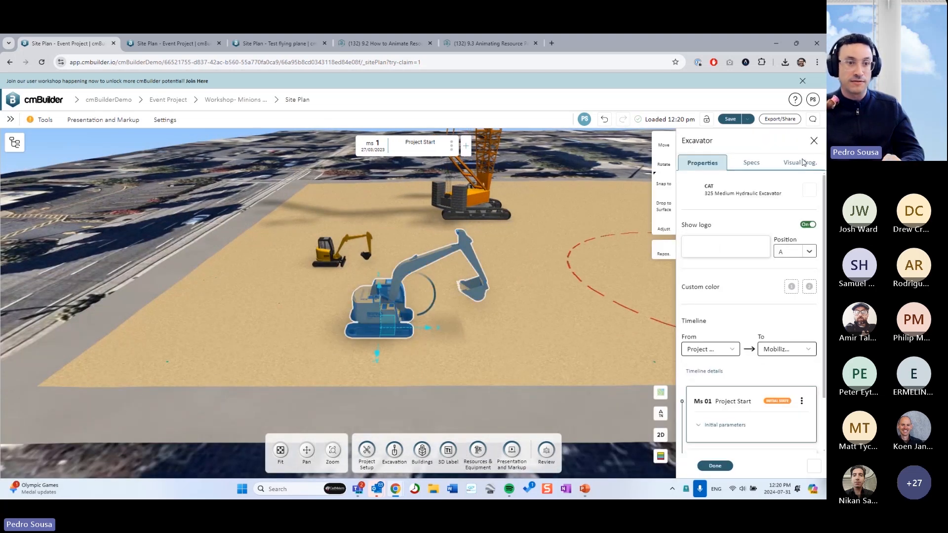
click(801, 163)
click(786, 182)
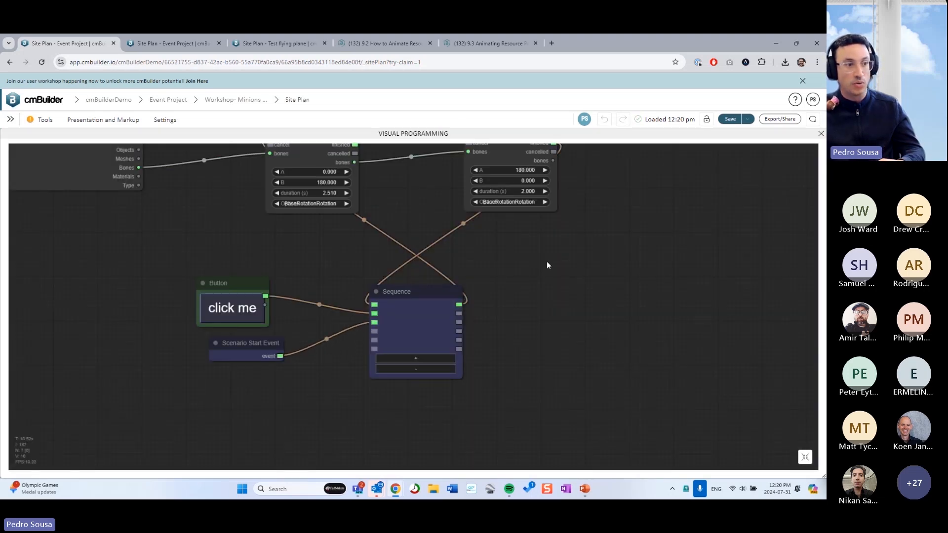
drag(547, 263, 542, 281)
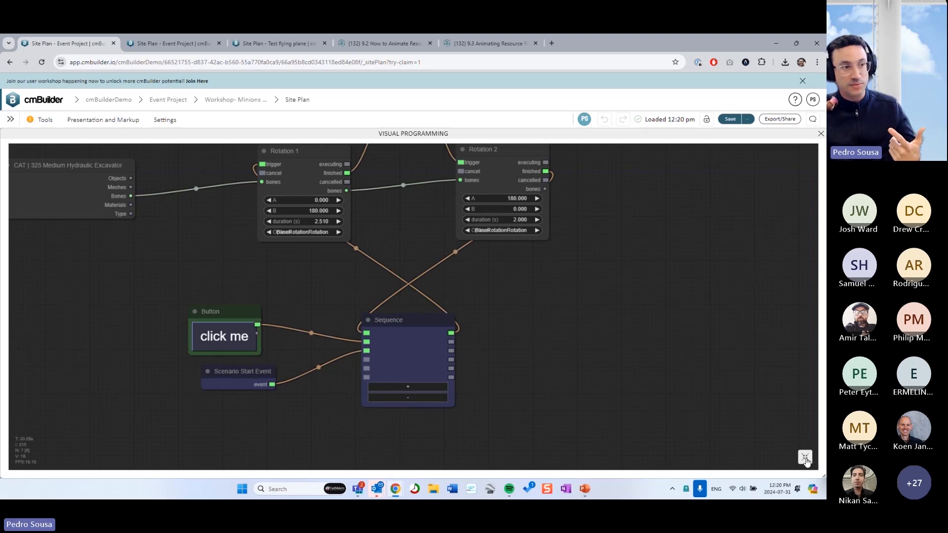
click(805, 458)
click(405, 138)
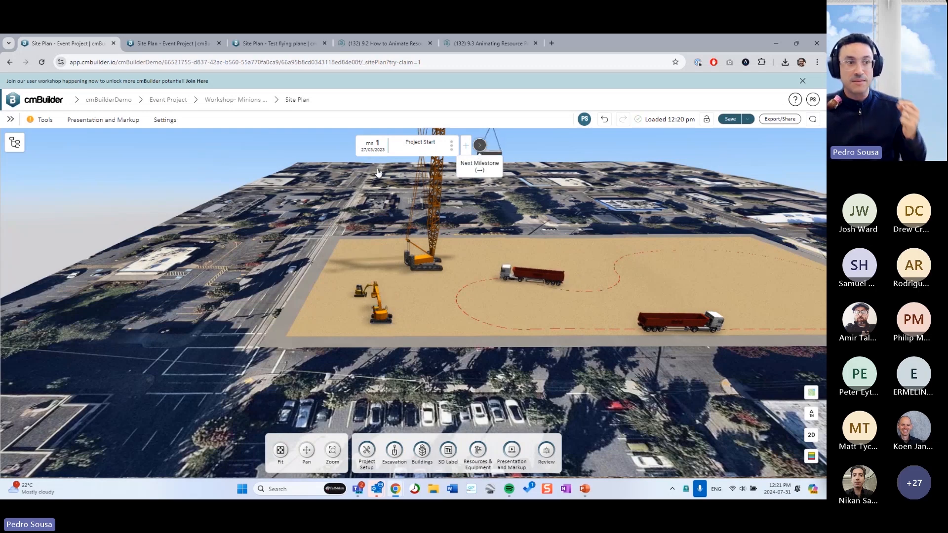
Step: Go to milestone 2, Mobilize - Finish, and set the large excavator to begin from this milestone
key(Right)
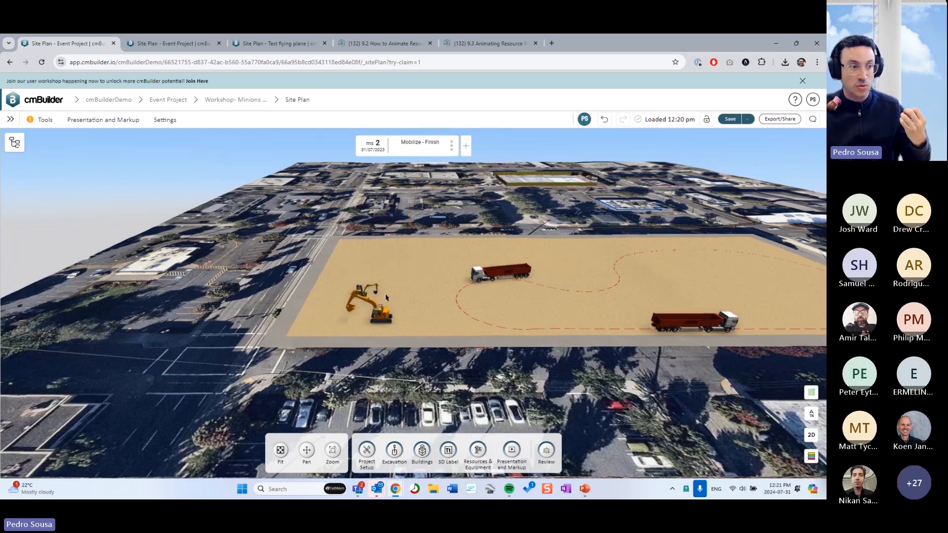
right_click(388, 320)
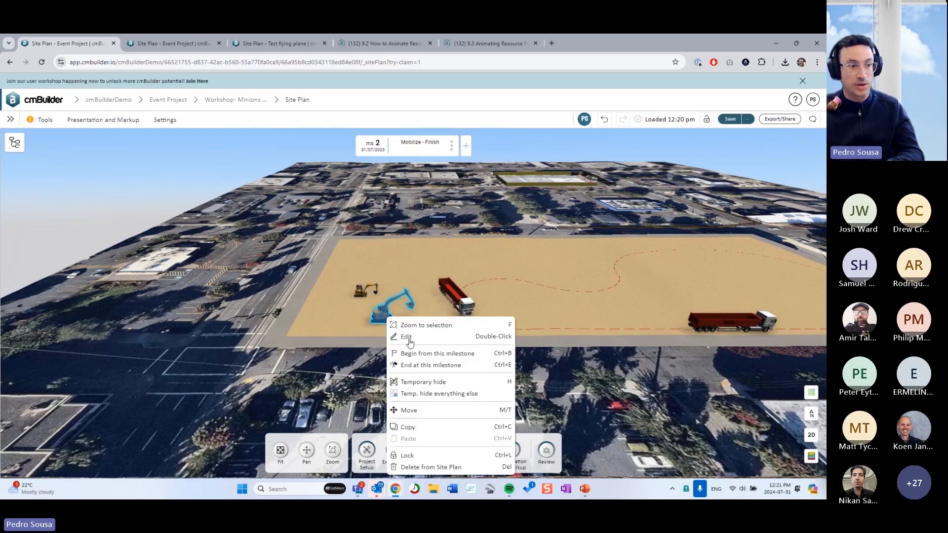
click(439, 353)
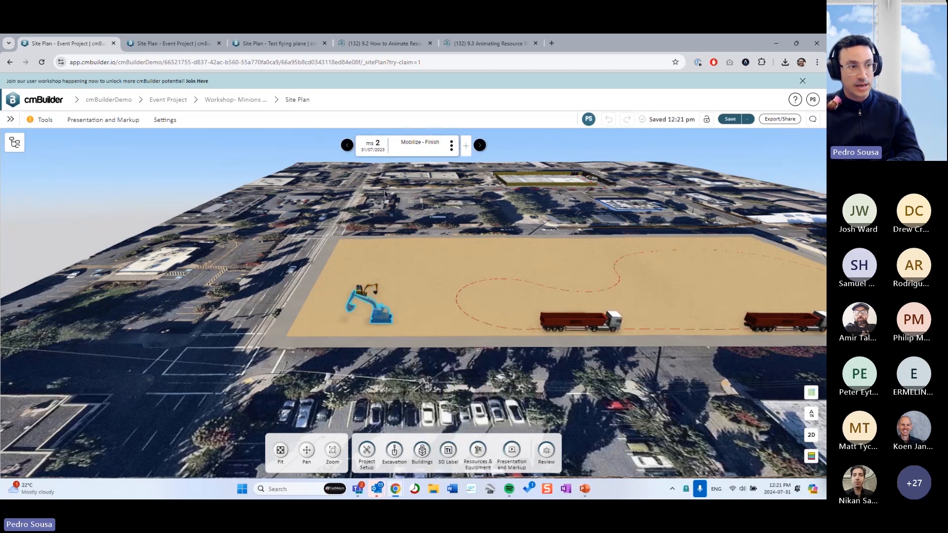
Step: Return to the Project Start milestone and select the Heavy Machinery resource group to examine its machines on the site
click(347, 144)
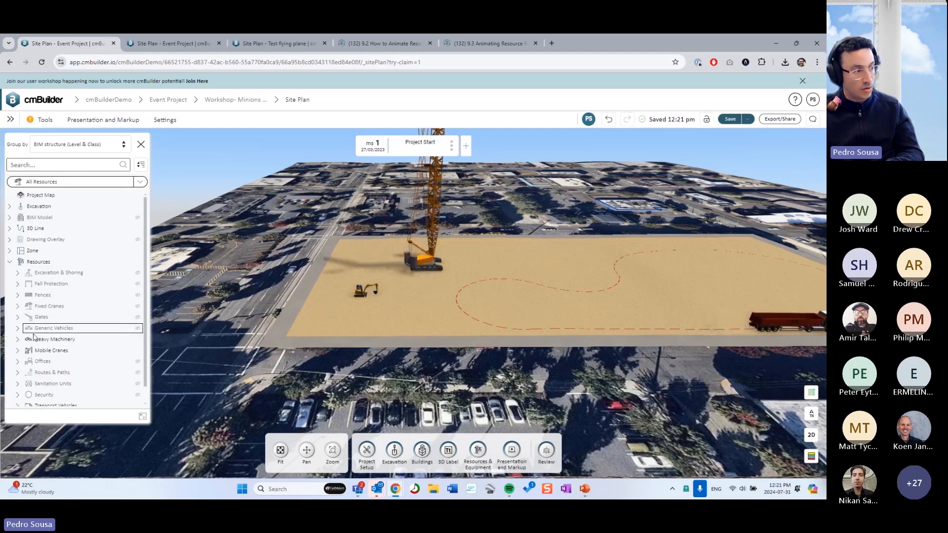
click(54, 340)
click(75, 324)
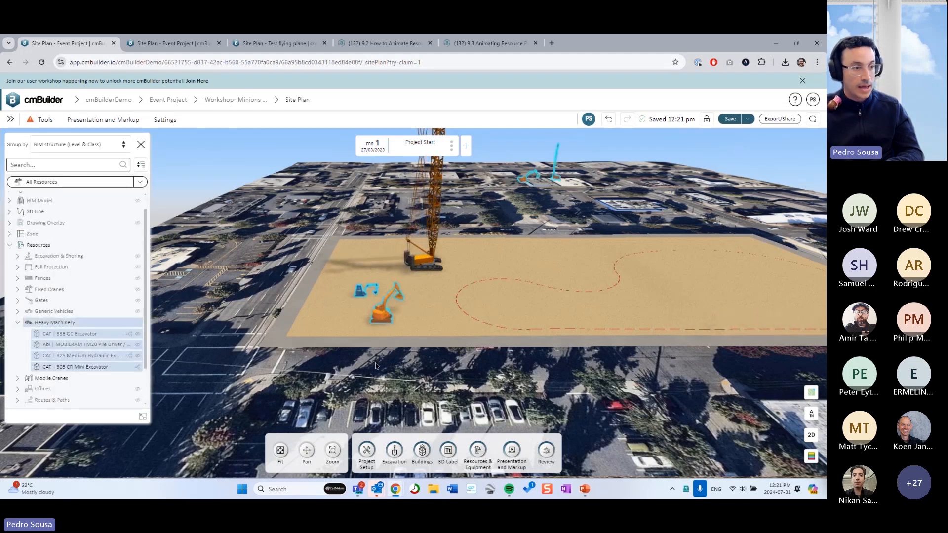
scroll(413, 355, up, 5)
scroll(412, 355, down, 2)
middle_drag(298, 314, 395, 336)
middle_drag(524, 341, 495, 332)
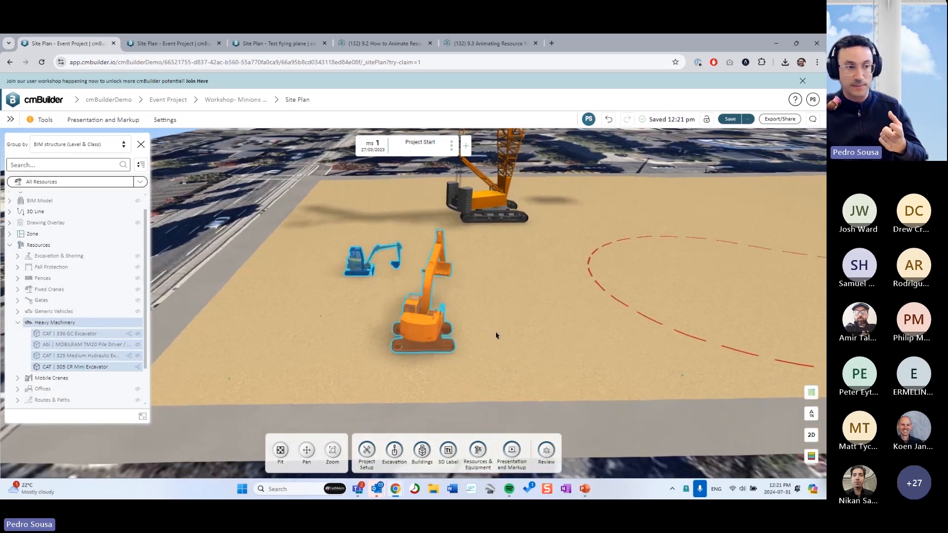